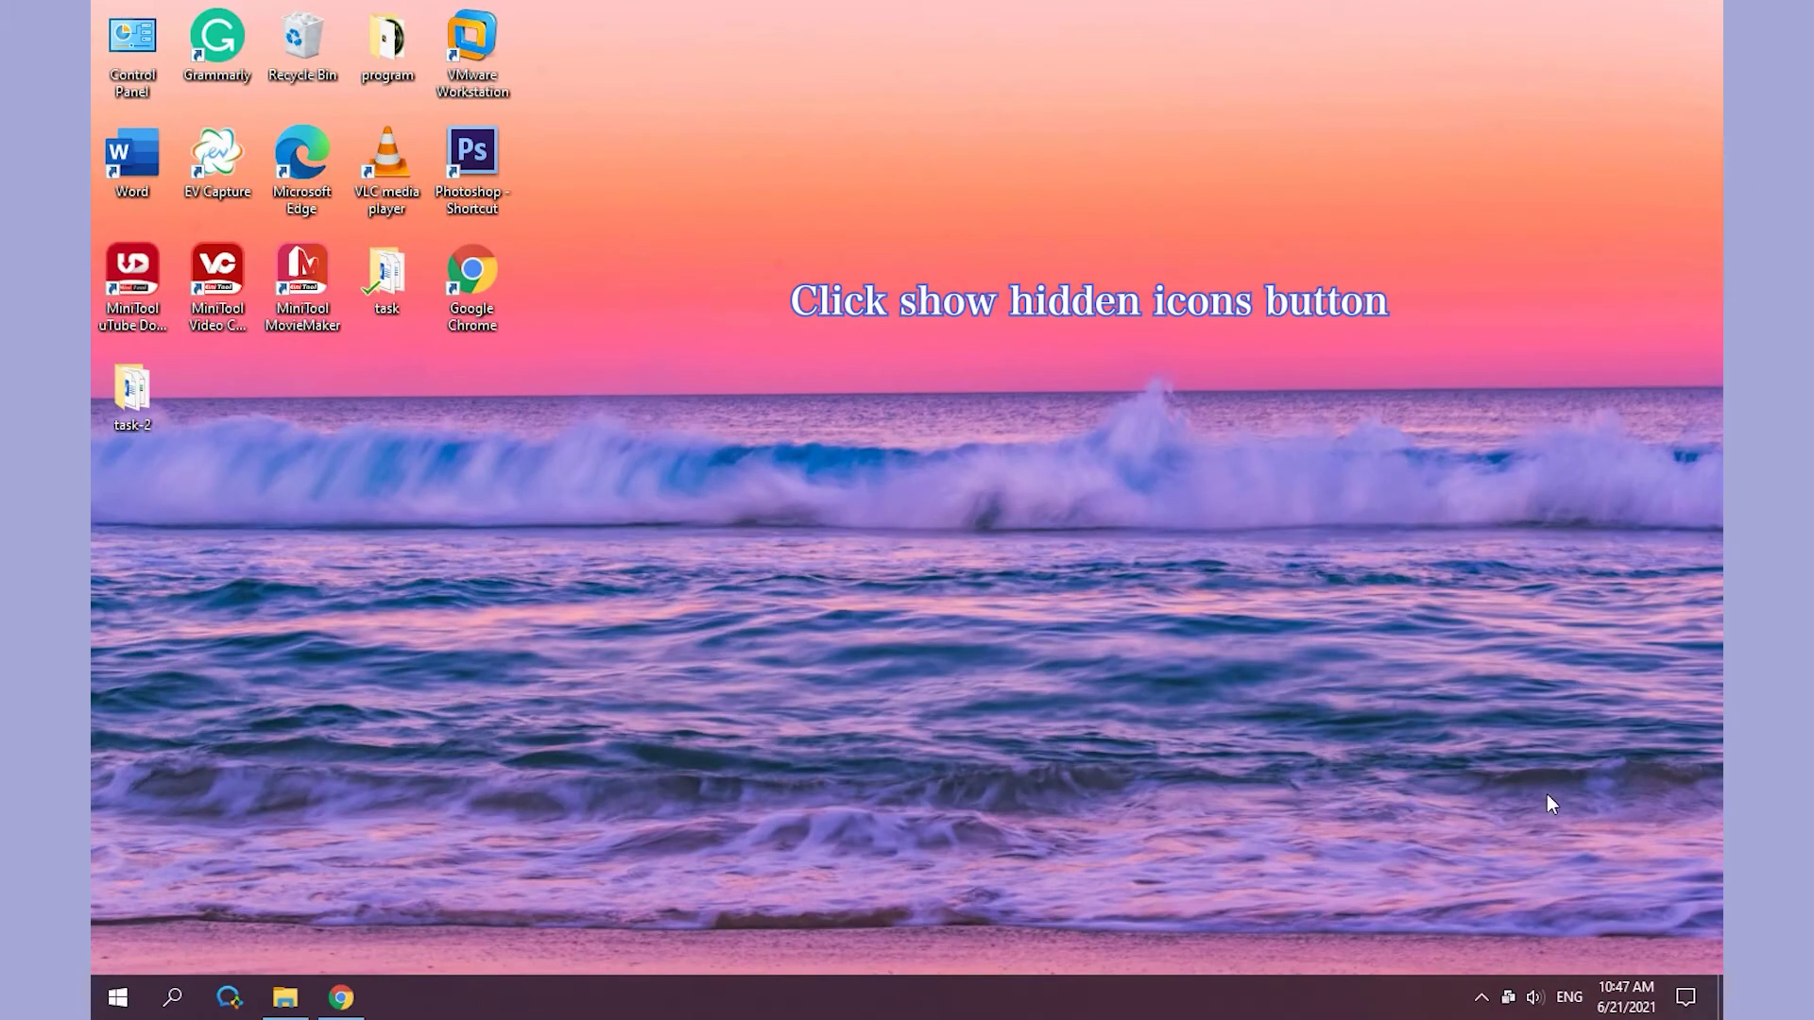
# Turn the Microsoft OneDrive notification-area icon On in Taskbar settings, then close Settings
pyautogui.click(1481, 997)
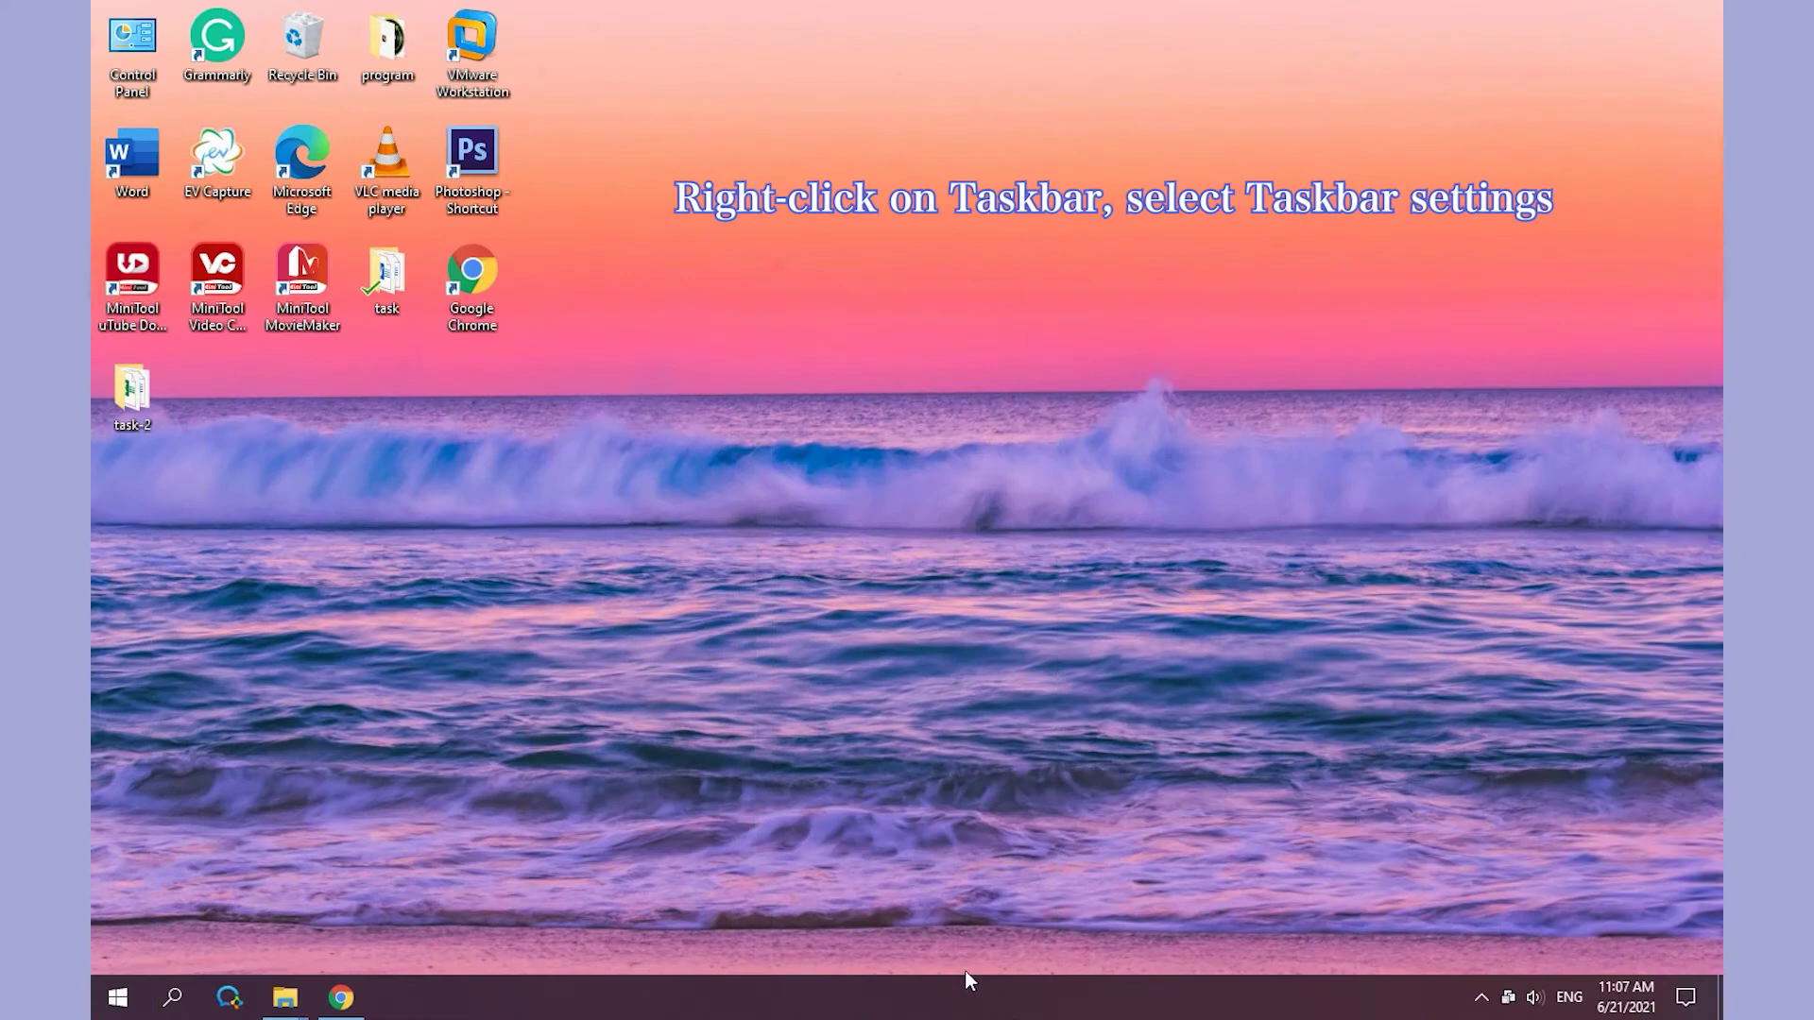
pyautogui.rightClick(976, 992)
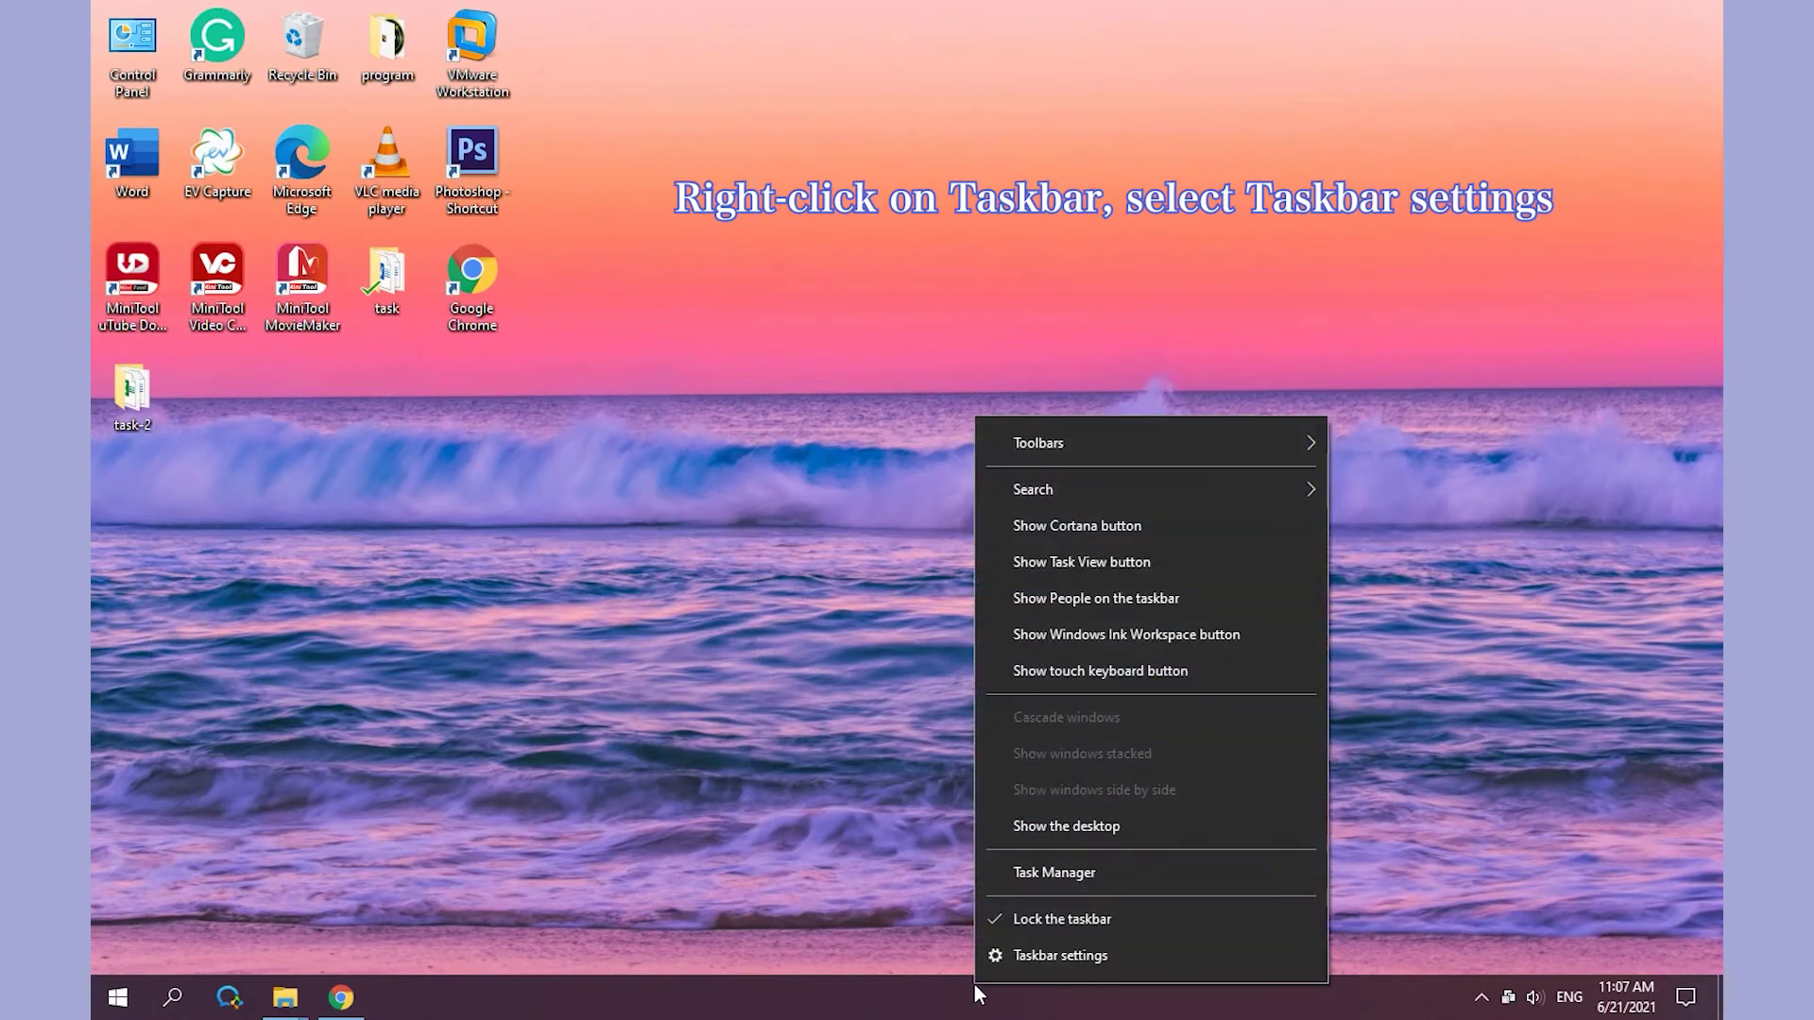
pyautogui.click(1064, 956)
pyautogui.scroll(-1, 1067, 680)
pyautogui.scroll(-3, 1068, 680)
pyautogui.click(636, 727)
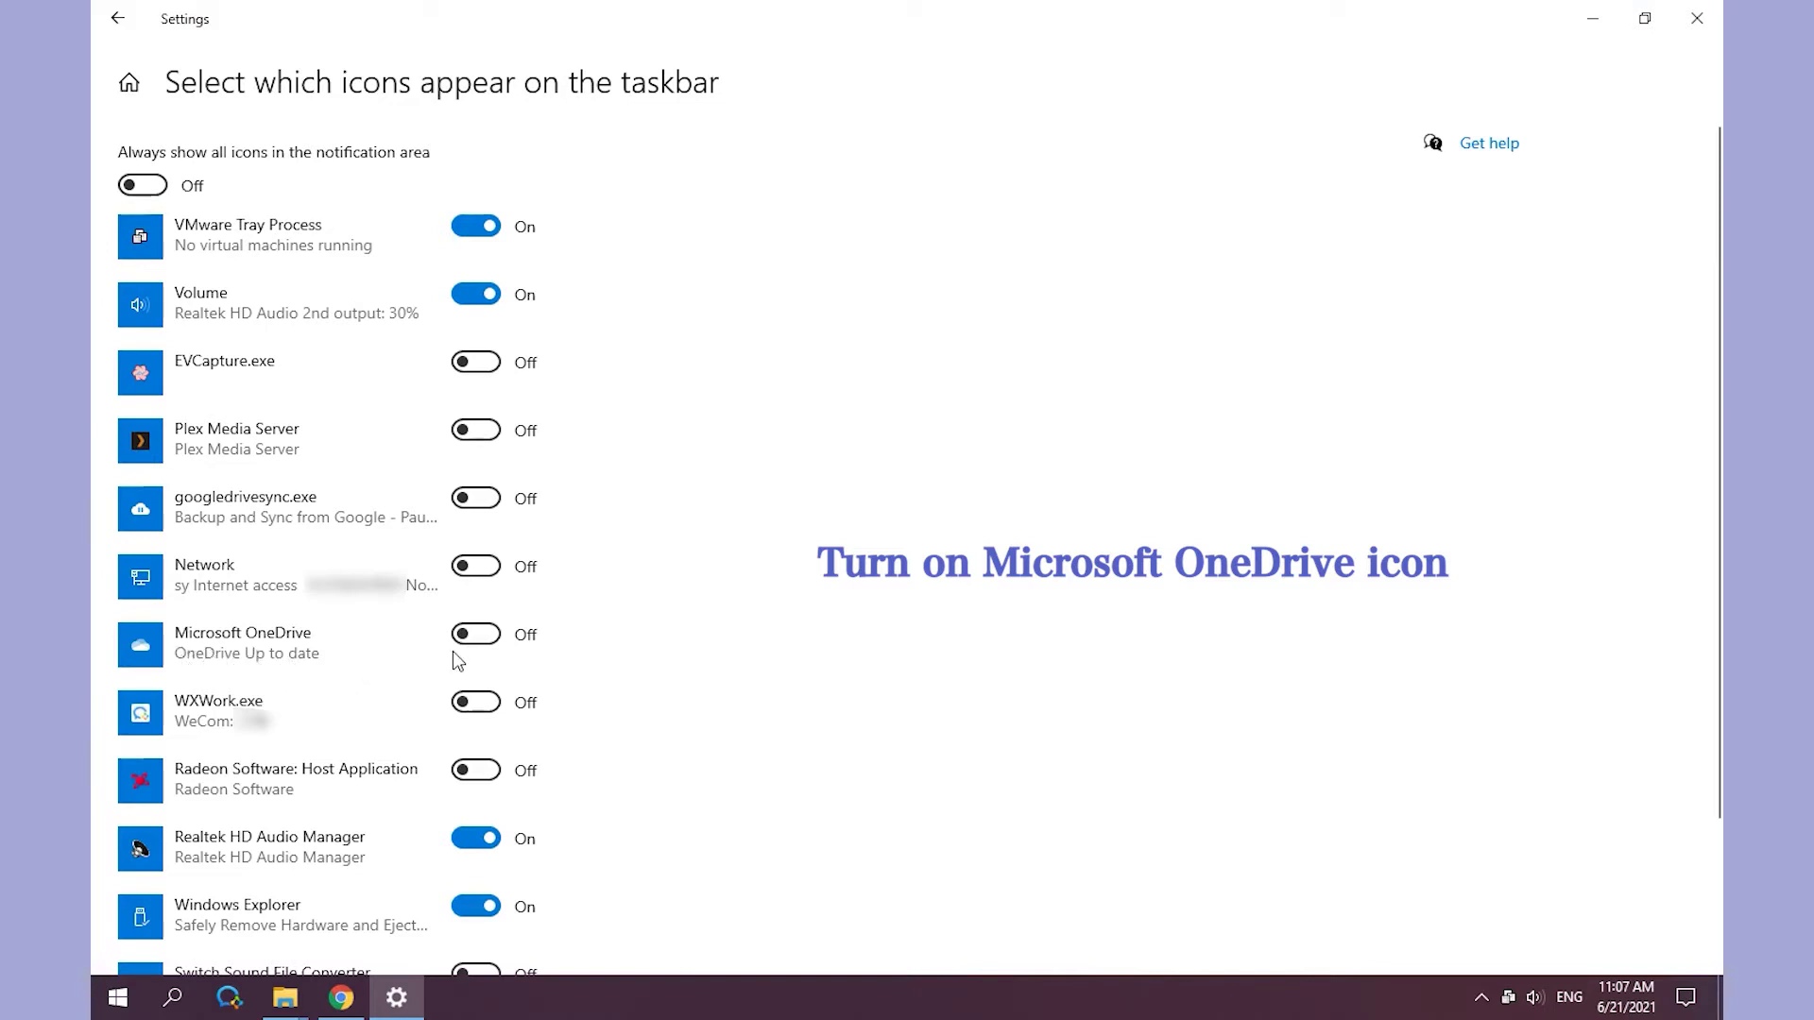
pyautogui.click(488, 635)
pyautogui.click(1696, 18)
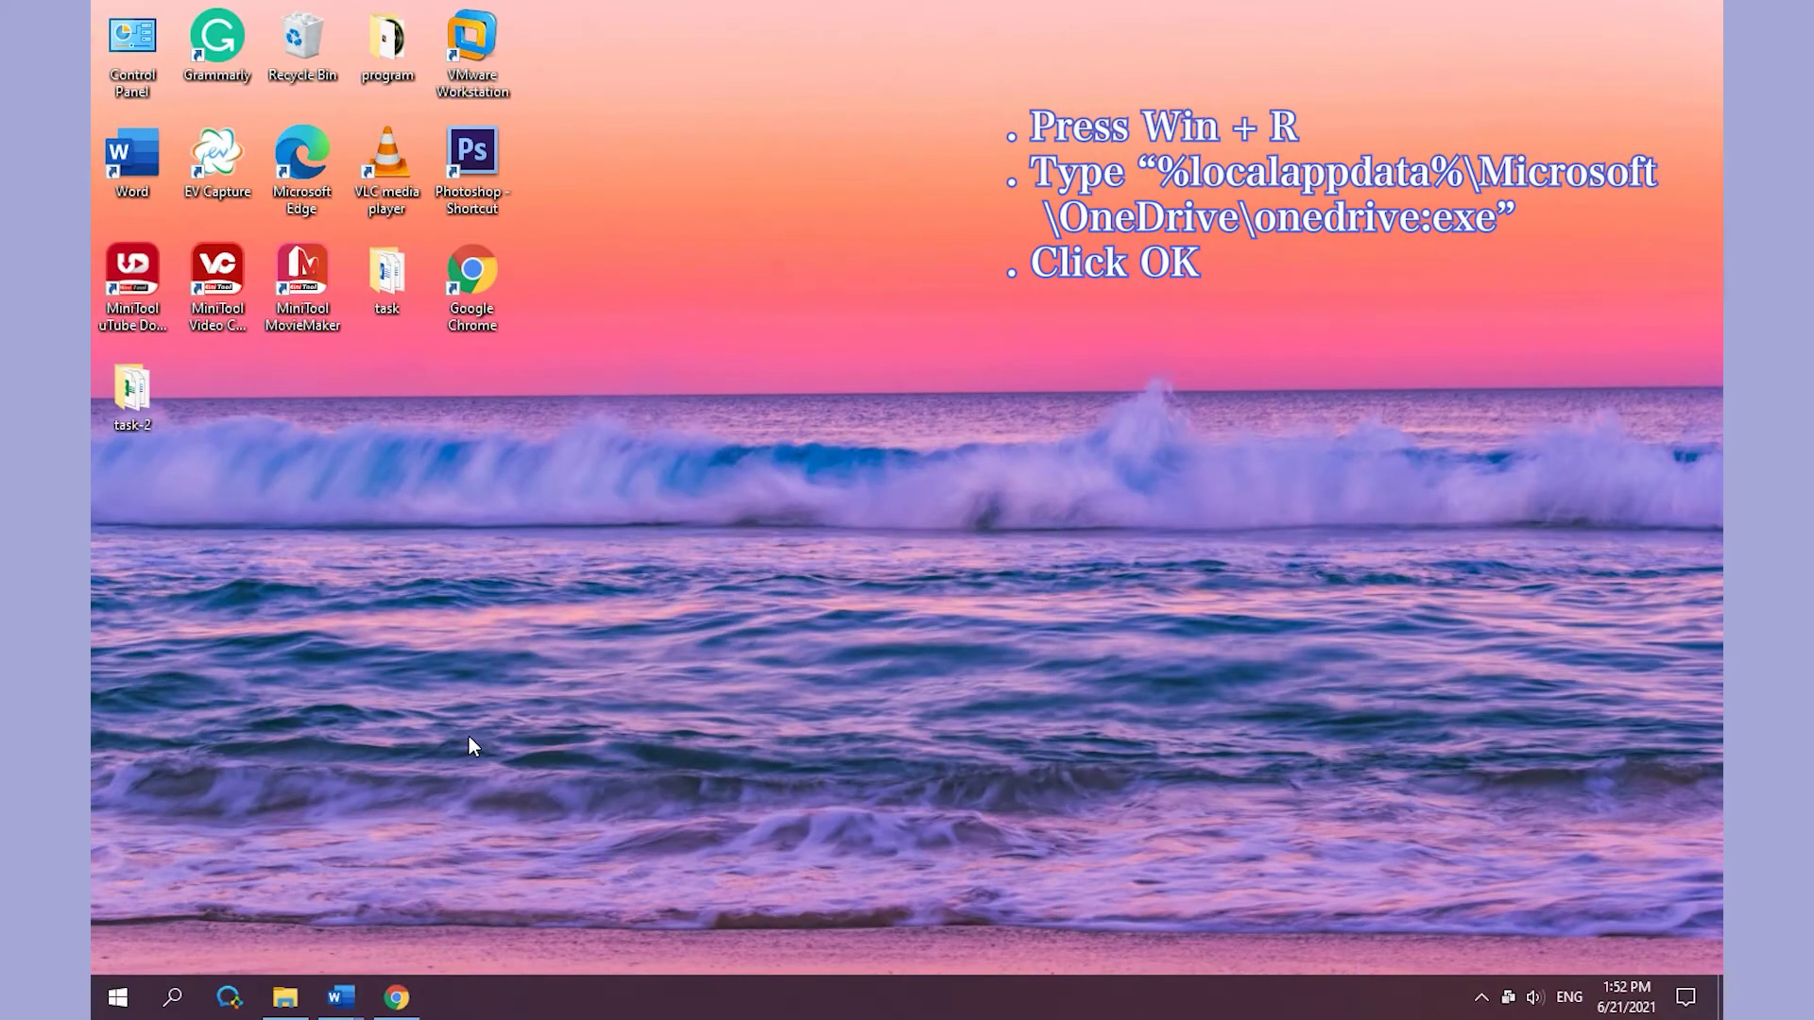
# Run %localappdata%\Microsoft\OneDrive\onedrive.exe and check OneDrive's sync status from its tray icon
pyautogui.press('super+r')
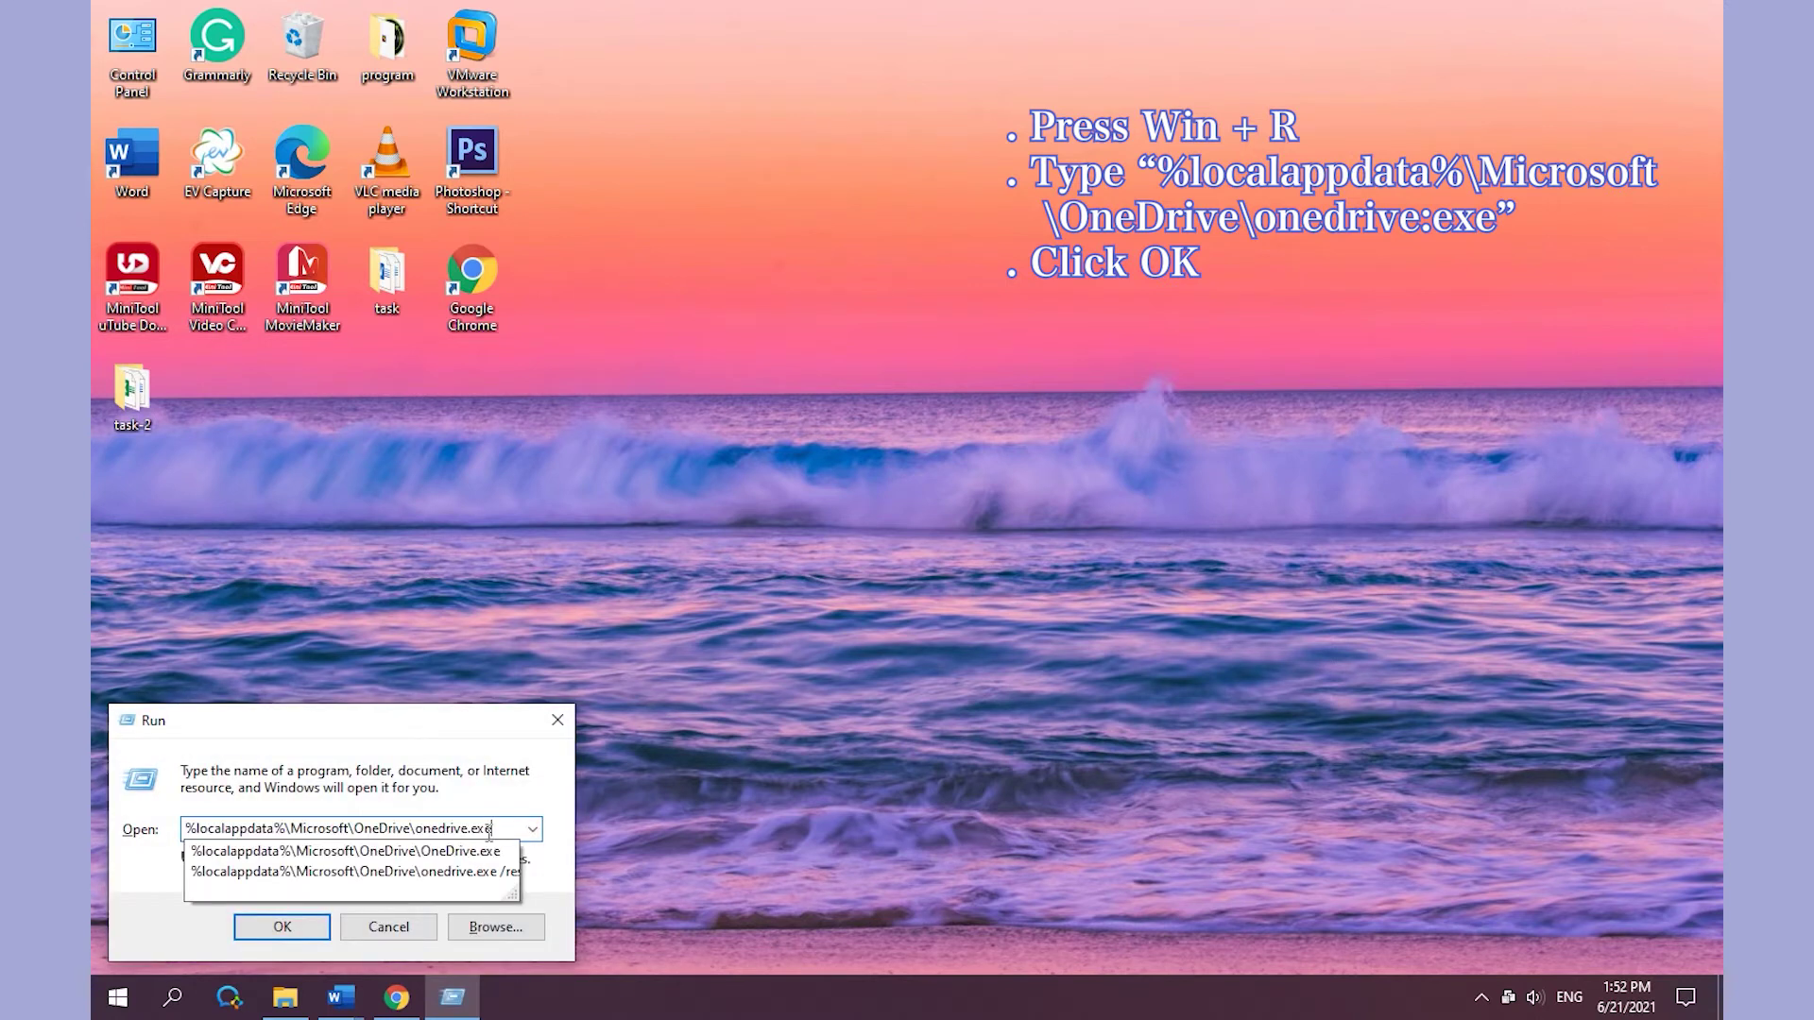
pyautogui.click(281, 924)
pyautogui.click(282, 924)
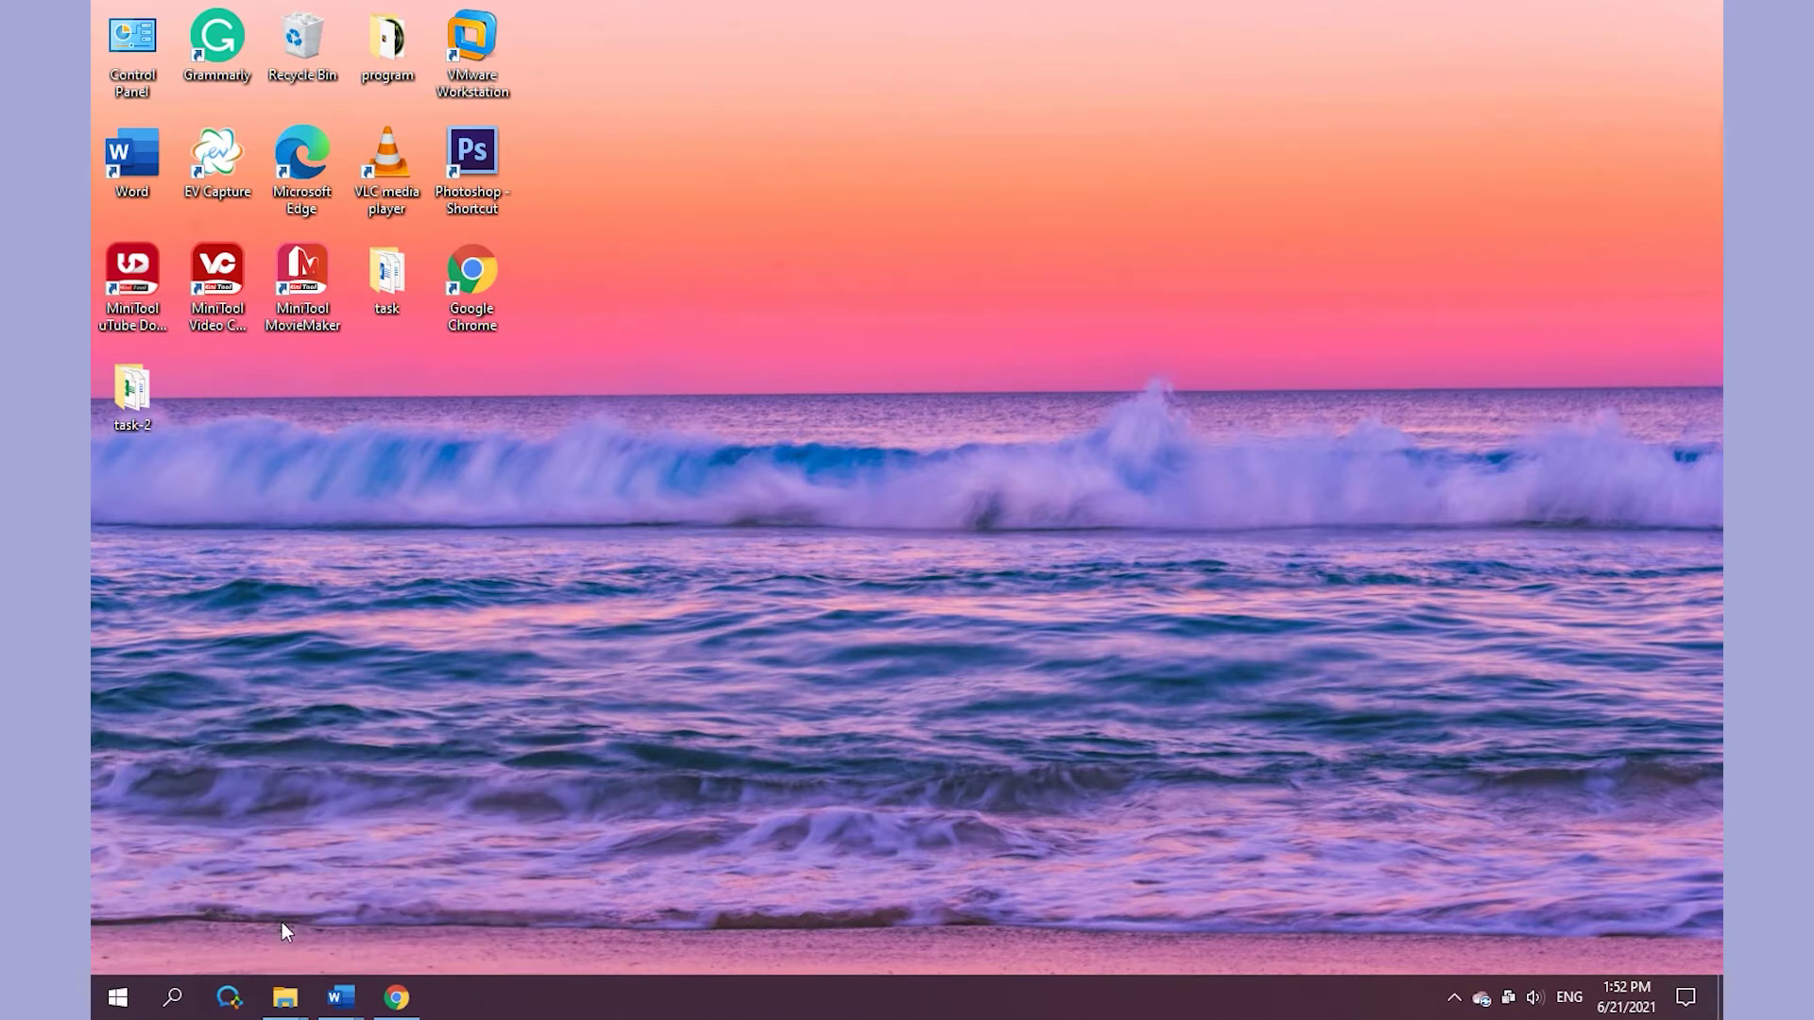
pyautogui.click(1483, 1003)
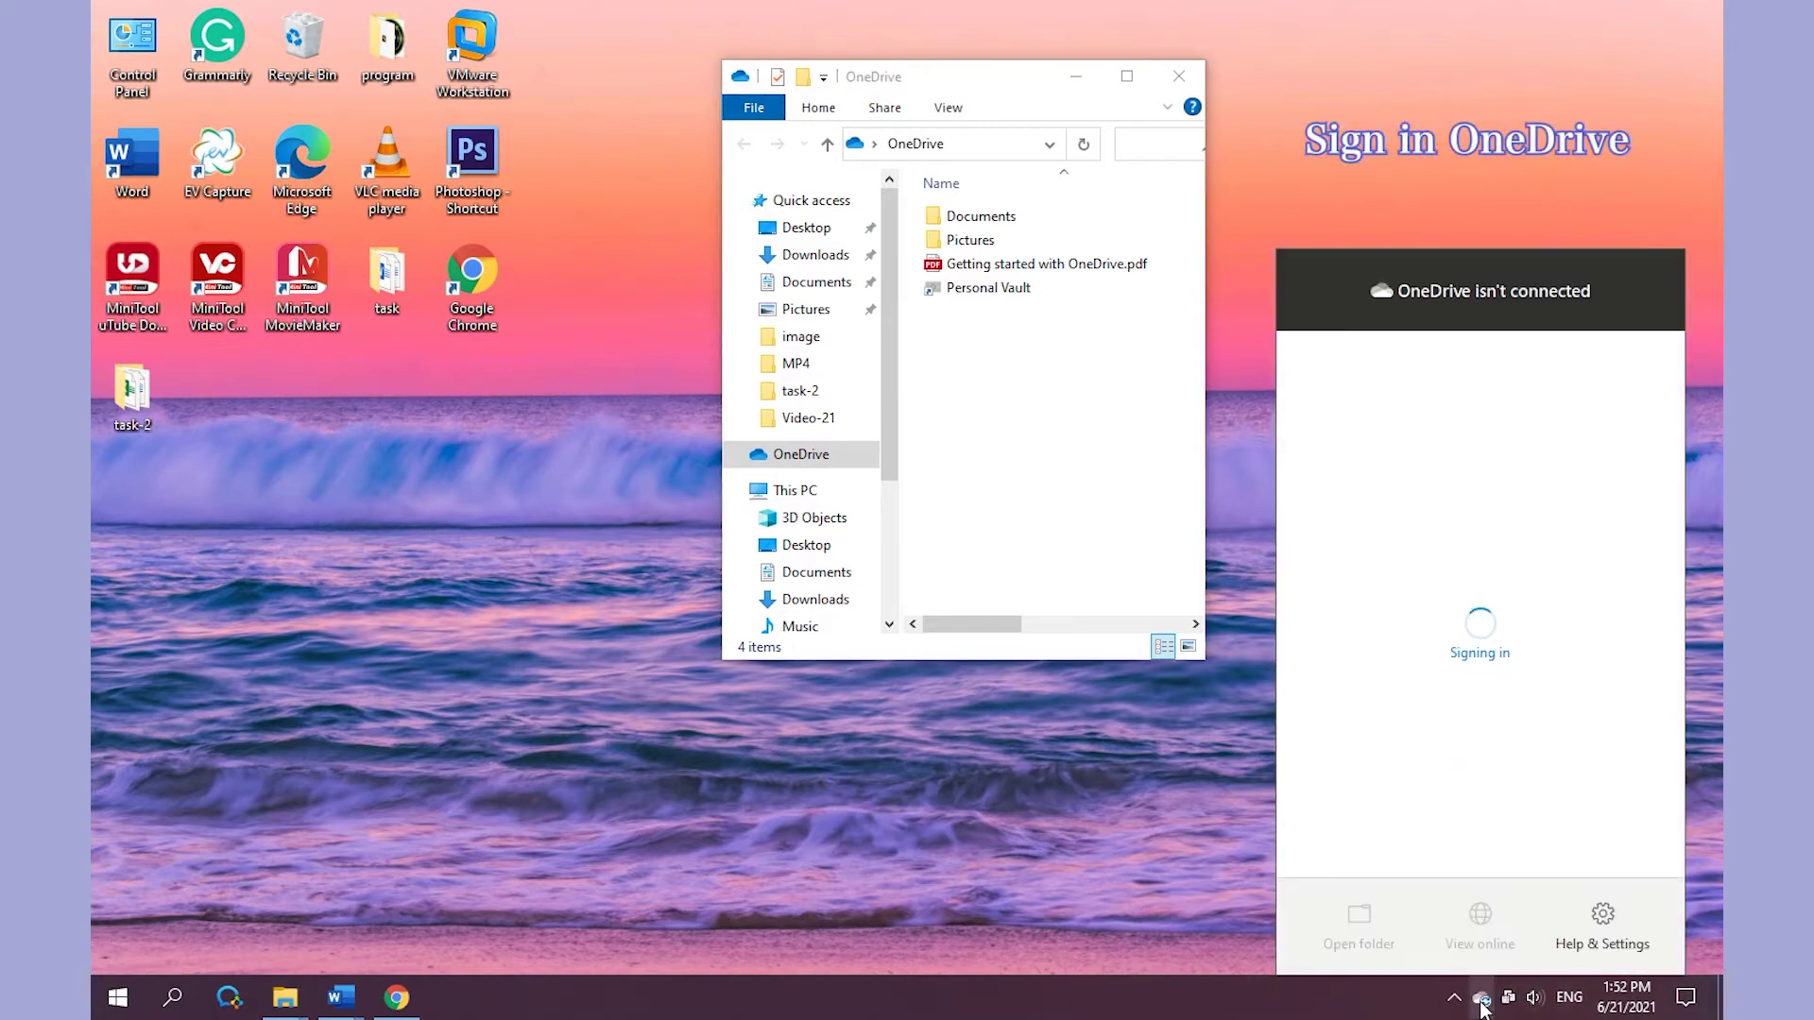
# Tick 'Start OneDrive automatically when I sign in to Windows', save with OK, and close the OneDrive folder
pyautogui.click(1623, 947)
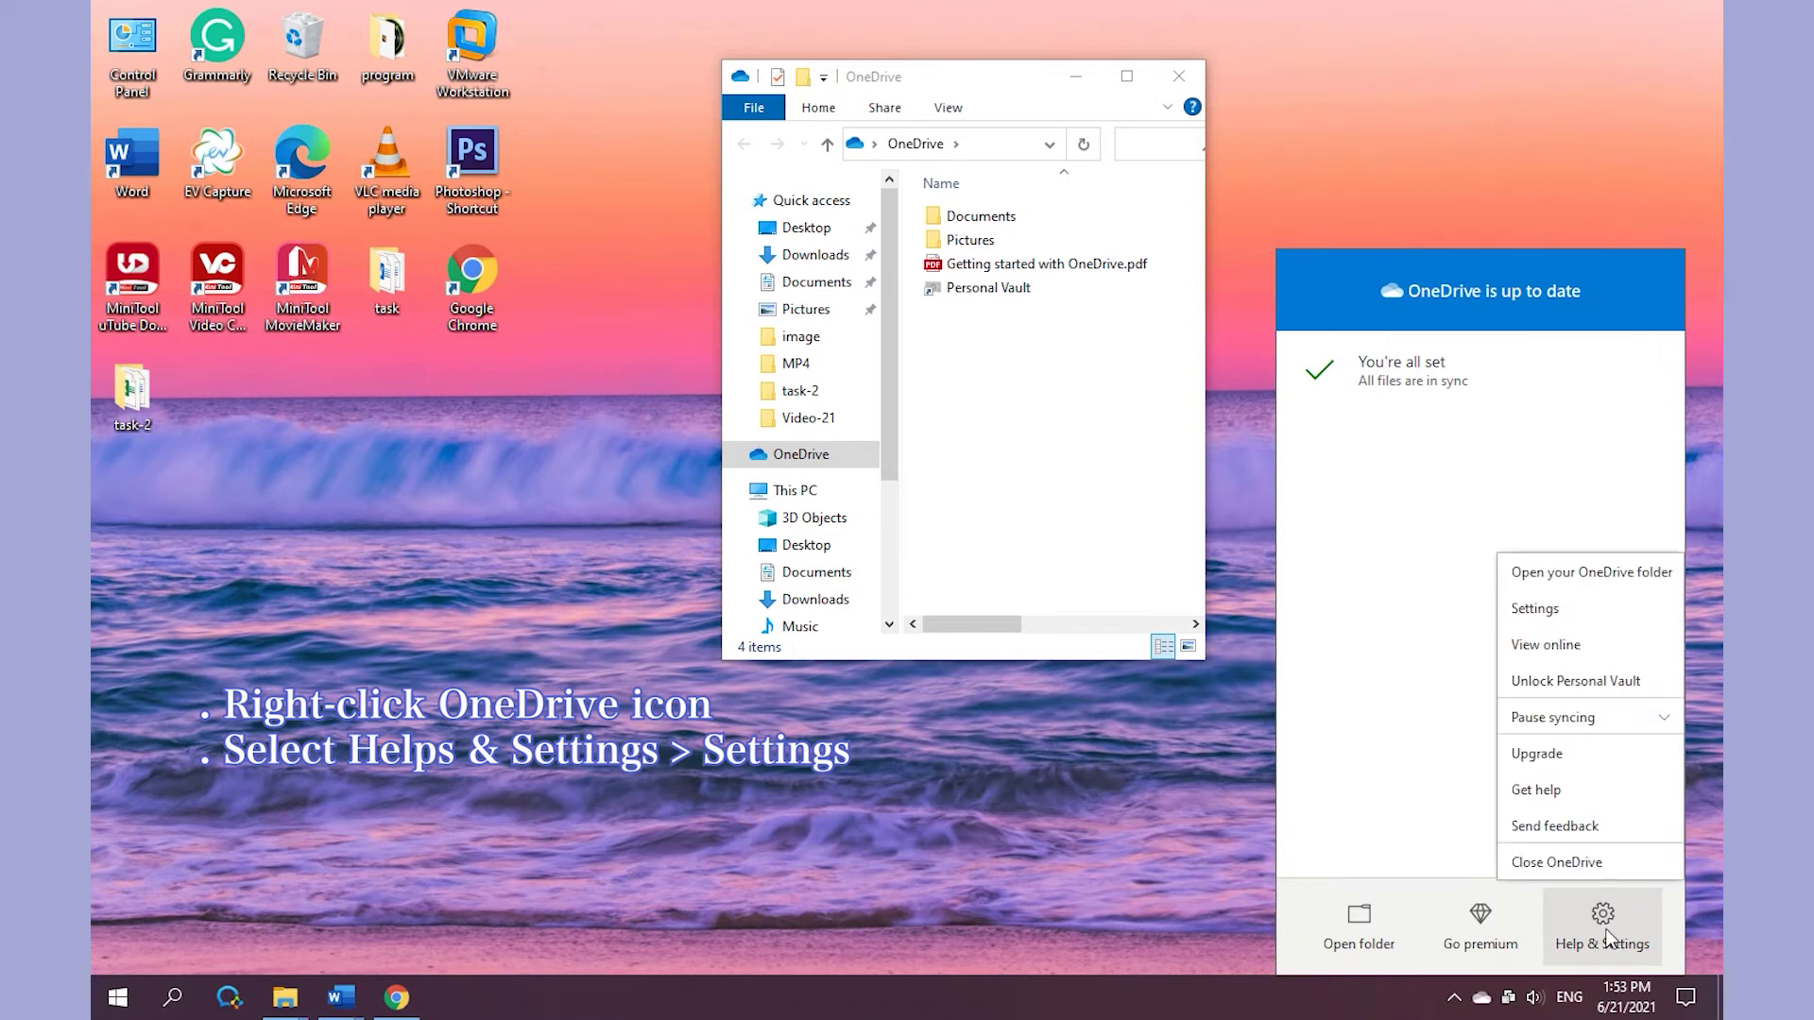
pyautogui.click(1535, 611)
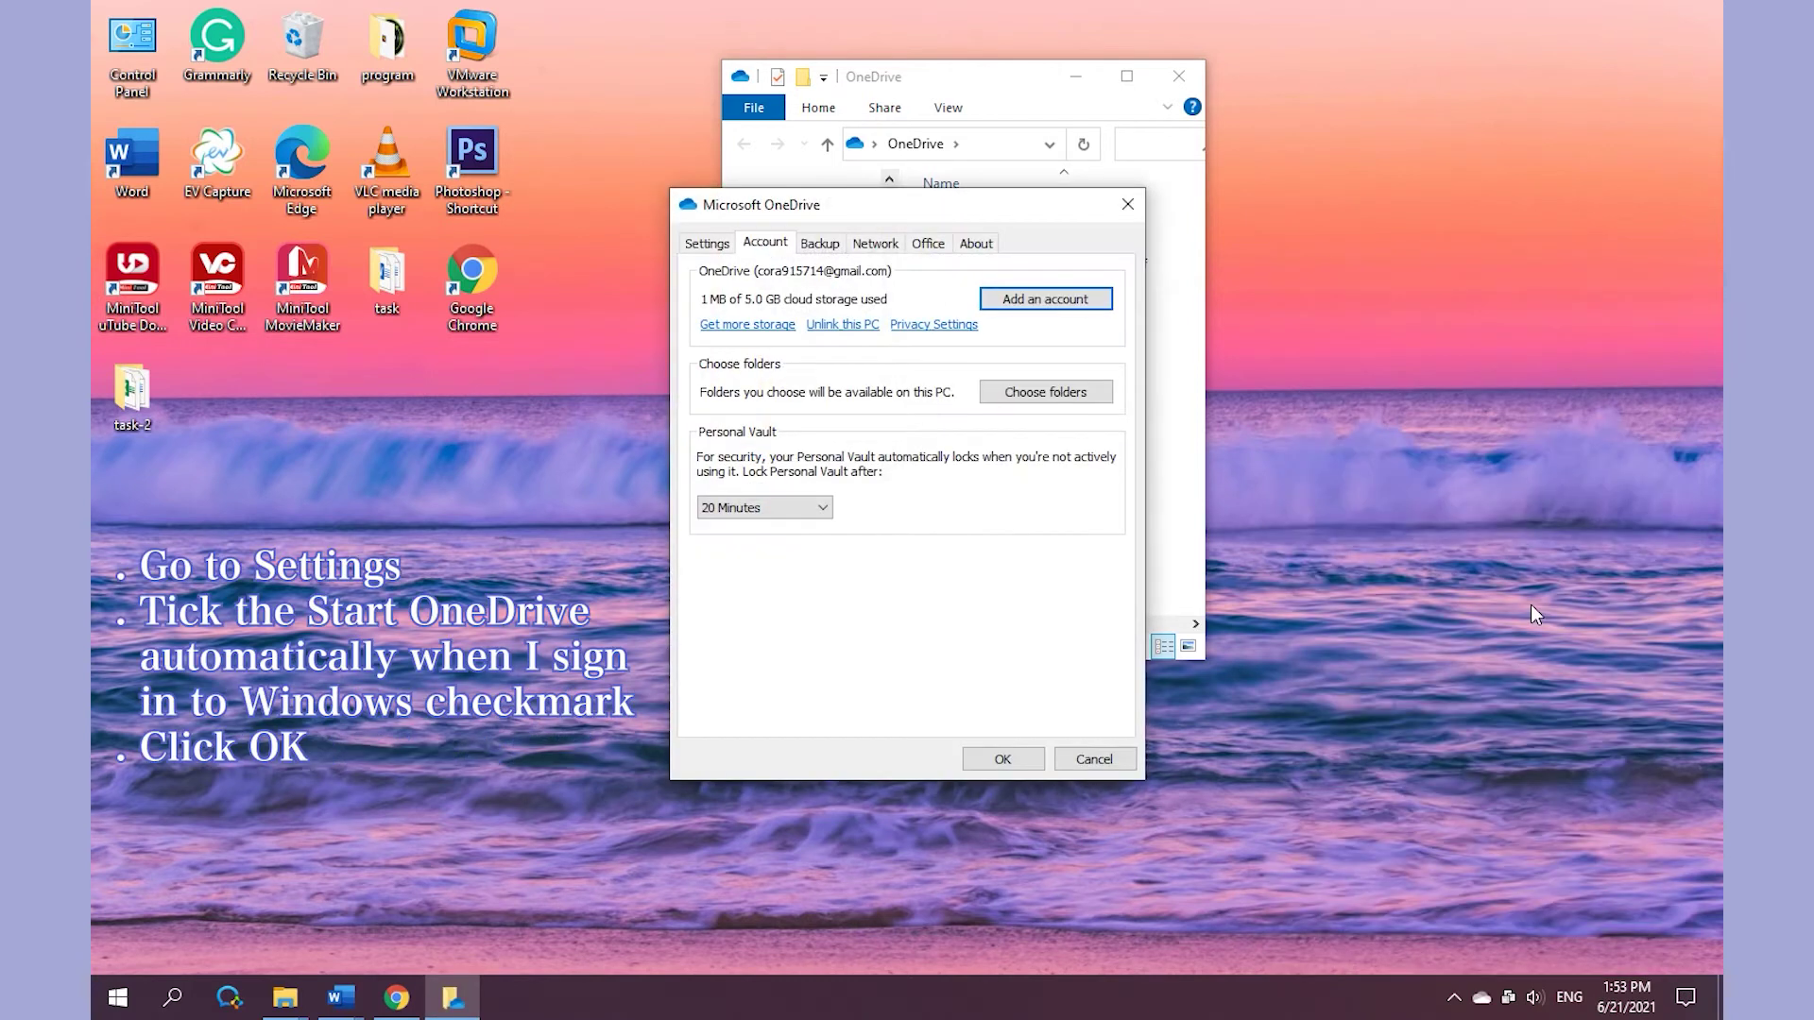
pyautogui.click(704, 245)
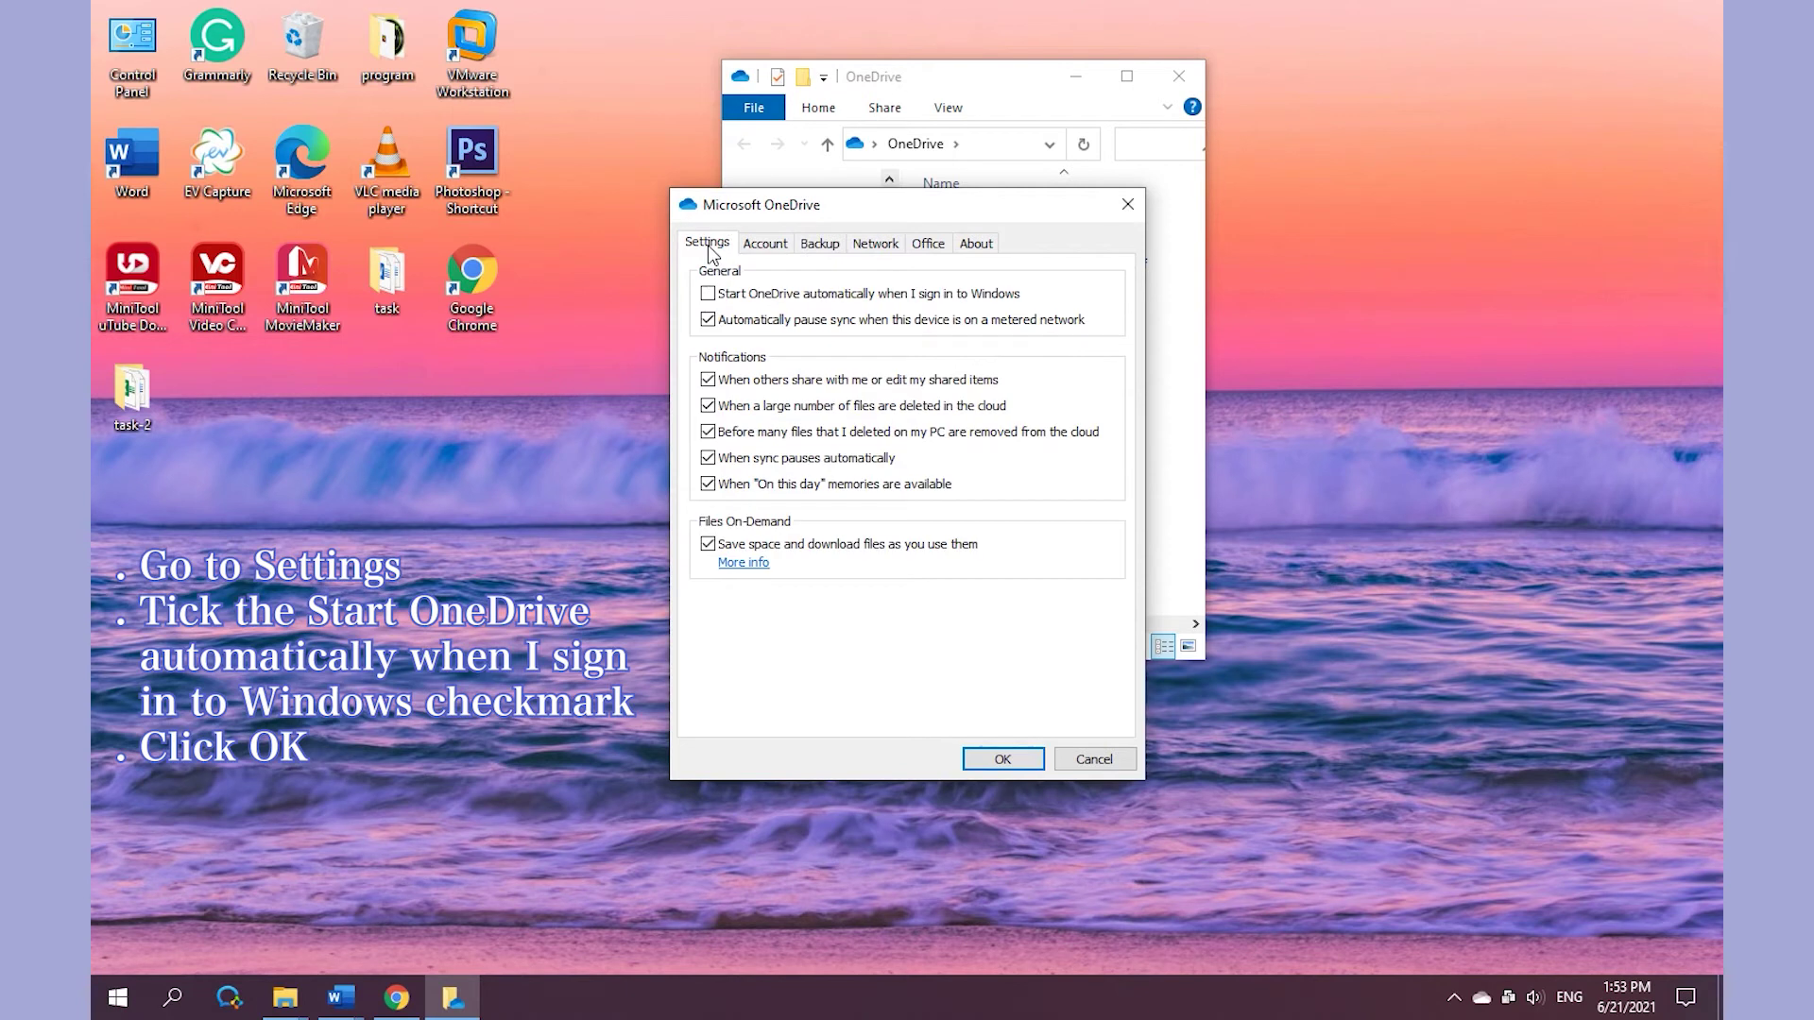
pyautogui.click(707, 294)
pyautogui.click(1002, 760)
pyautogui.click(1181, 80)
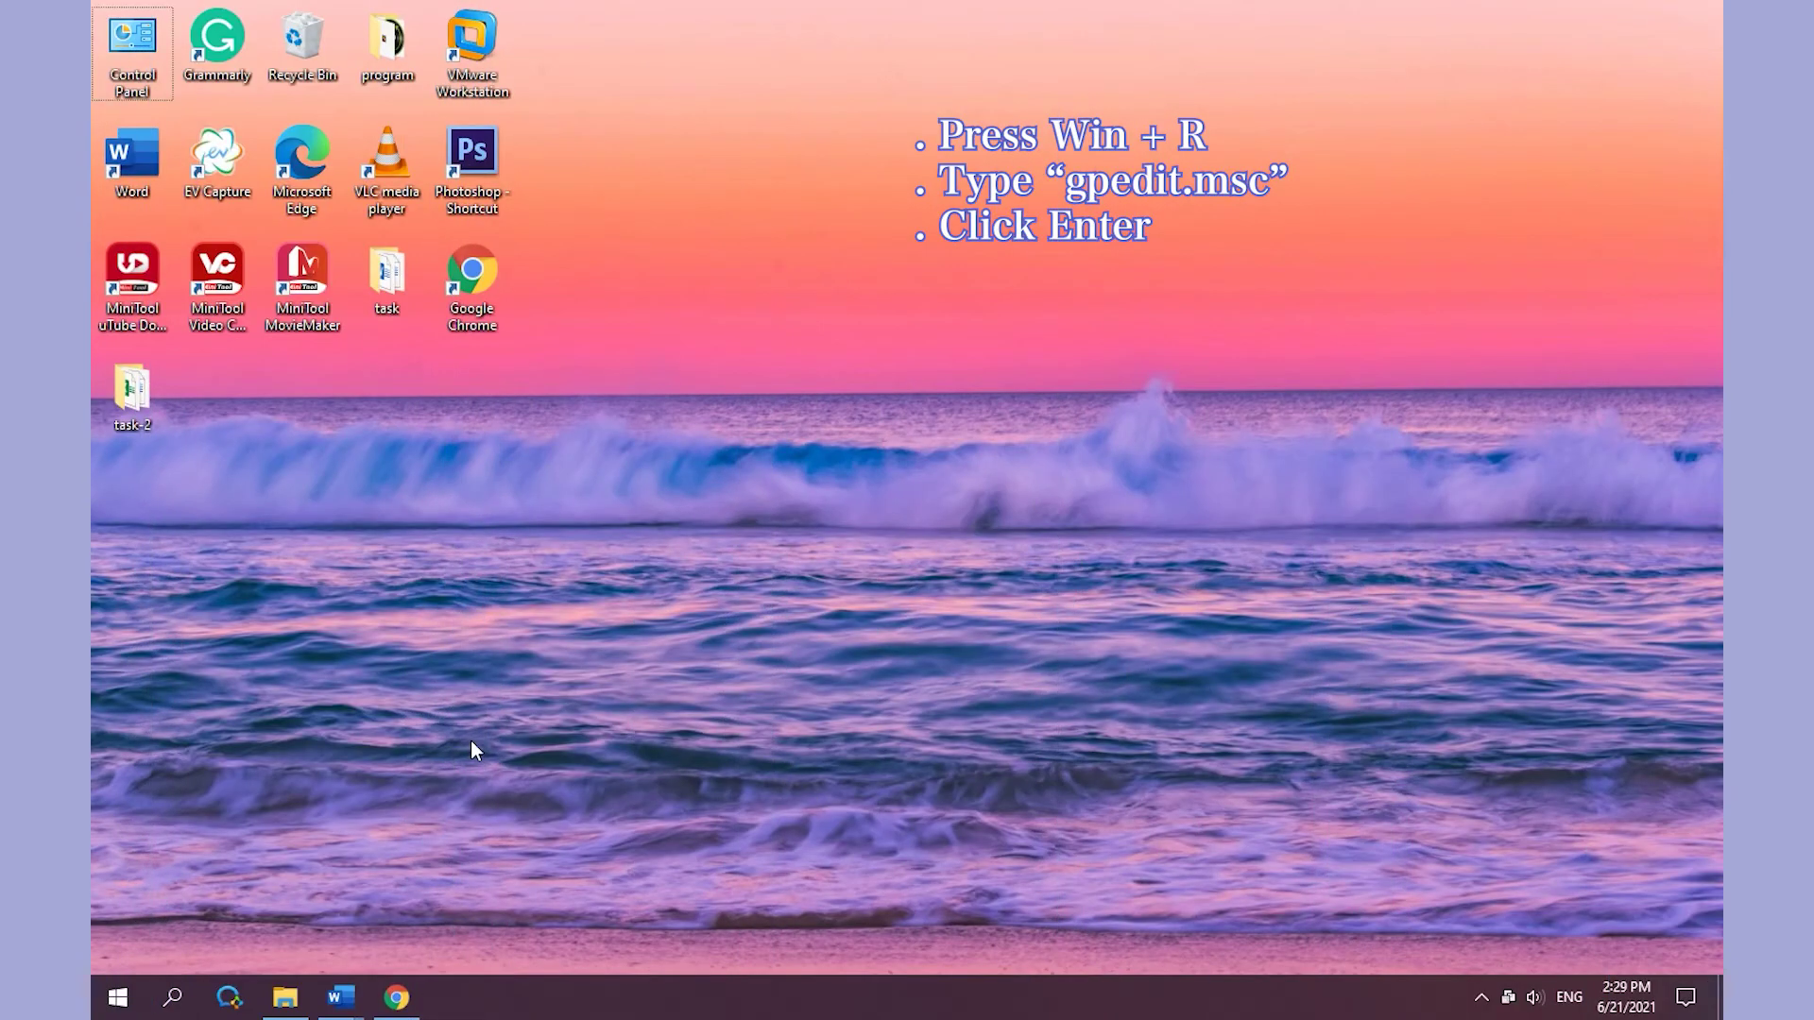
# Run gpedit.msc from the Run box to bring up the Local Group Policy Editor
pyautogui.press('super+r')
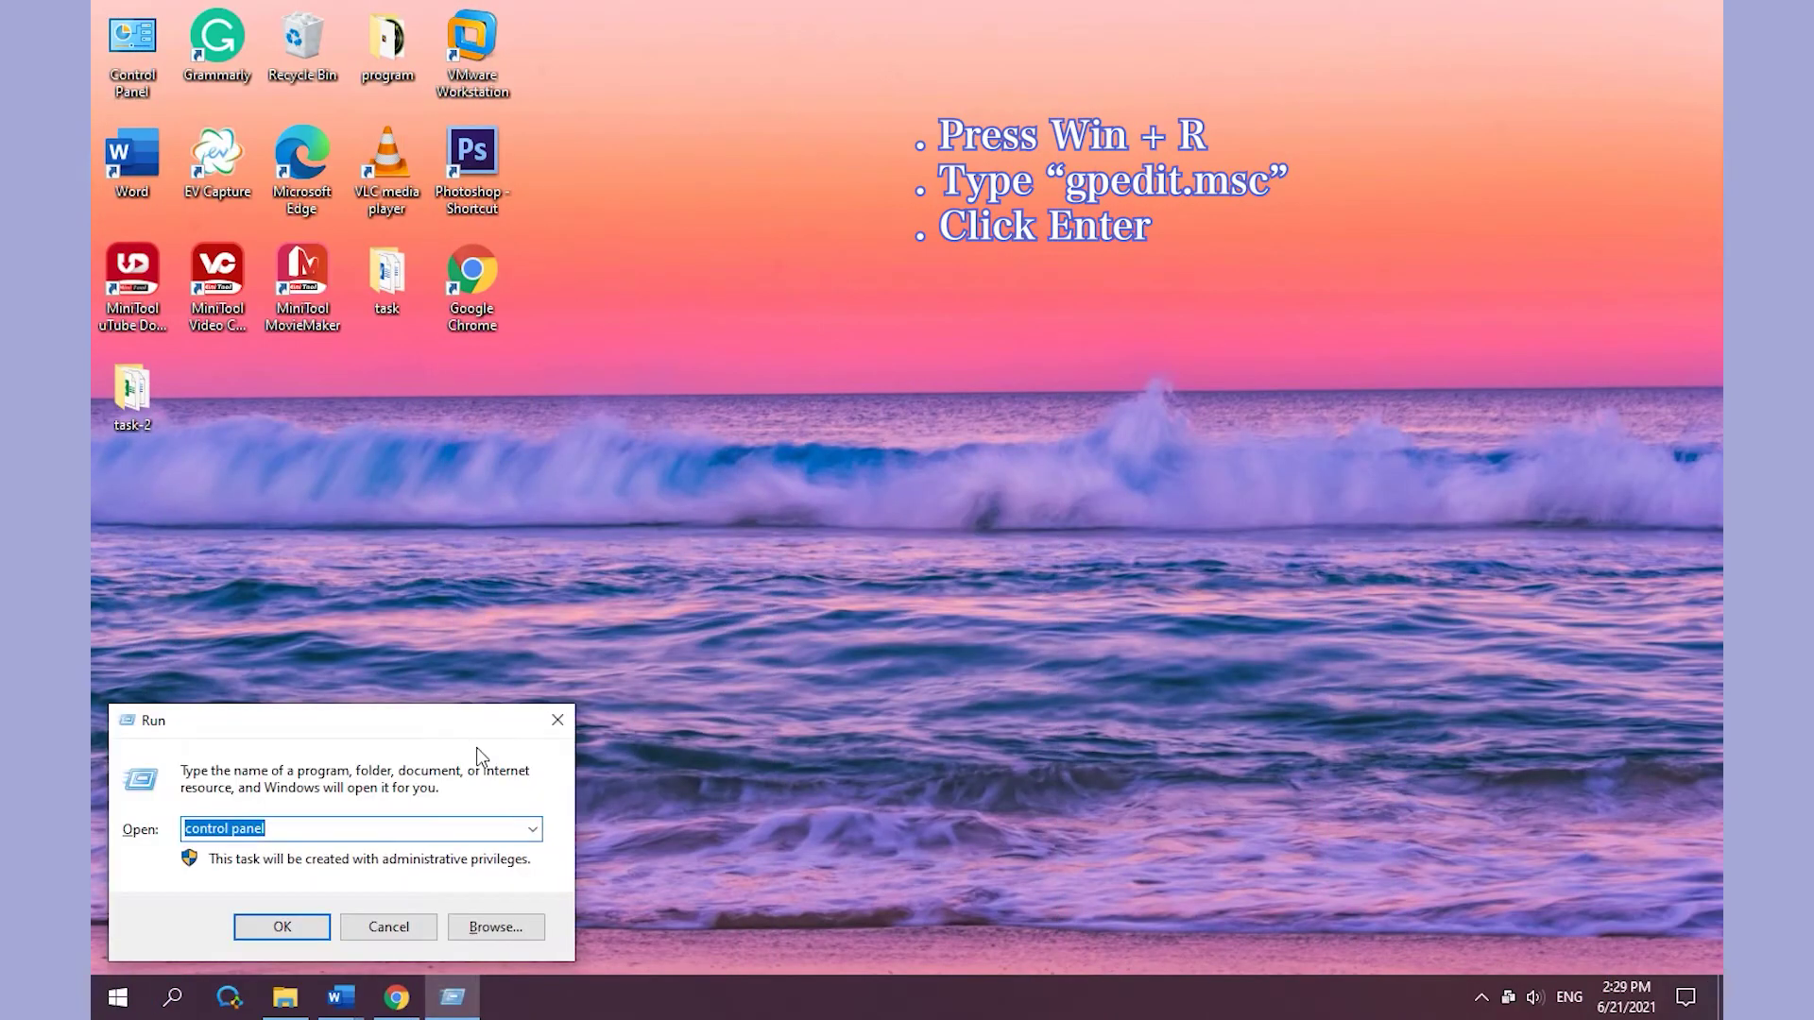
pyautogui.write('gpedit.')
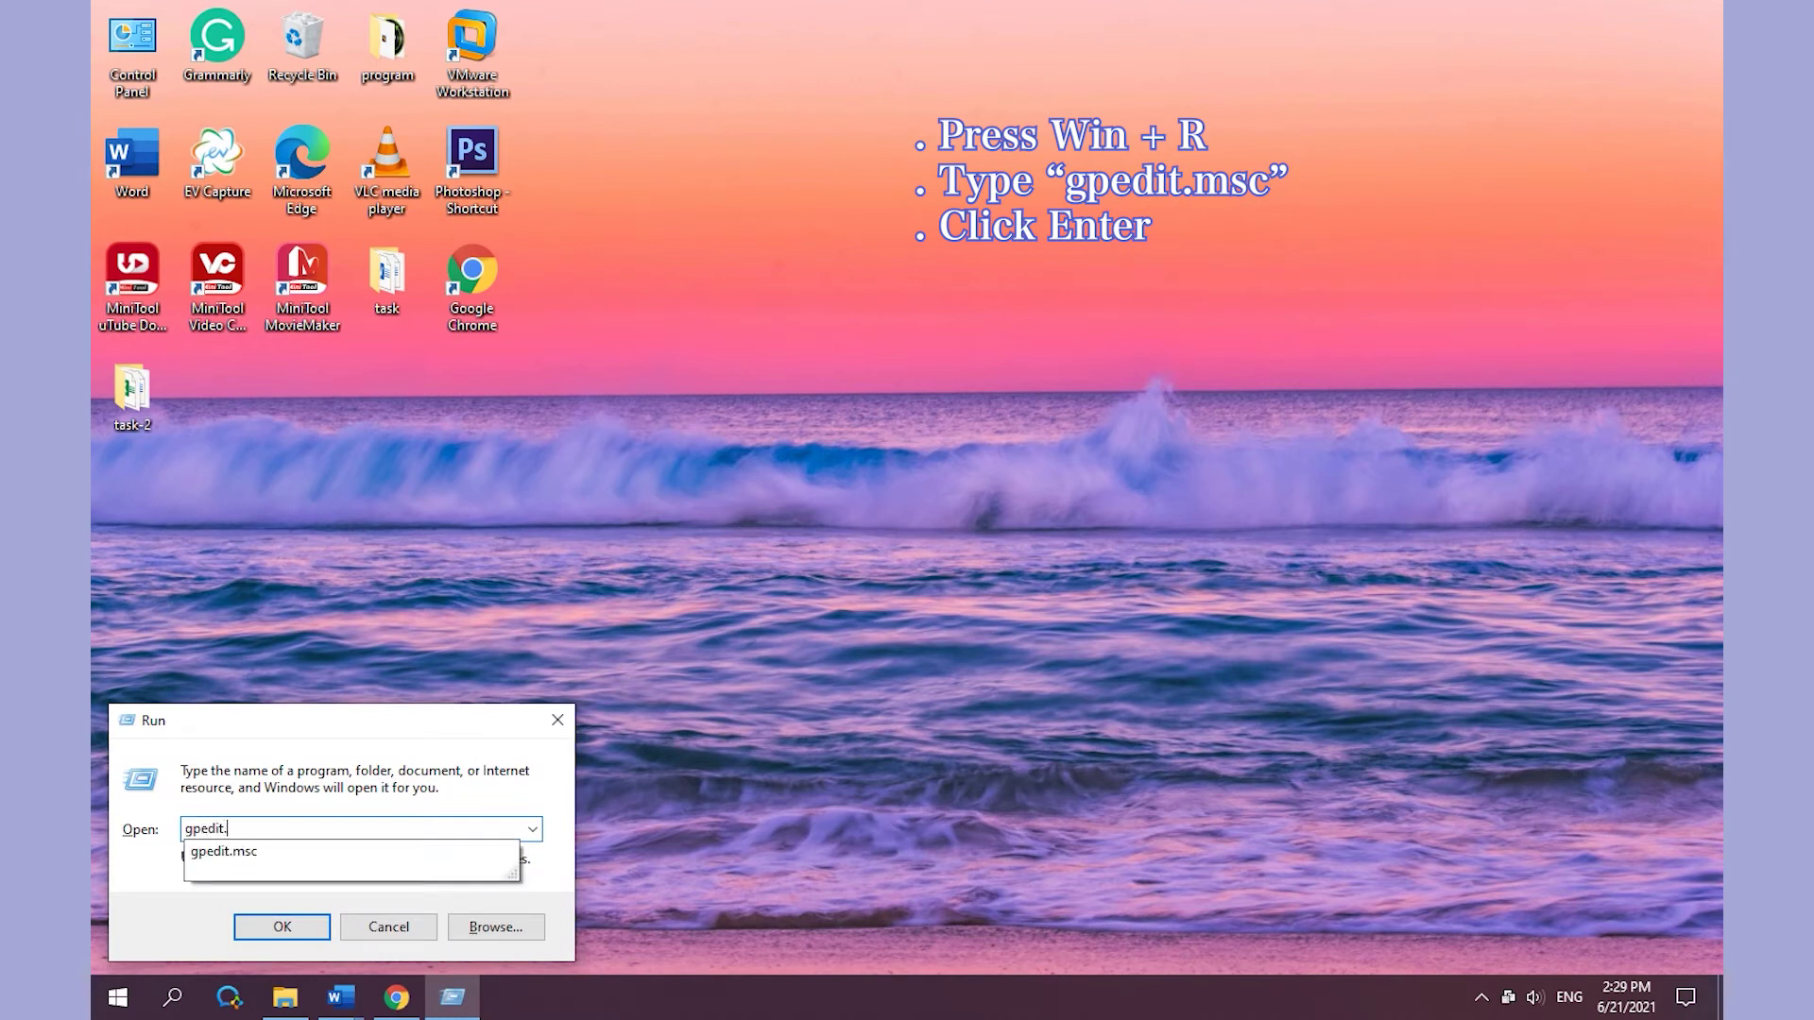
pyautogui.write('msc')
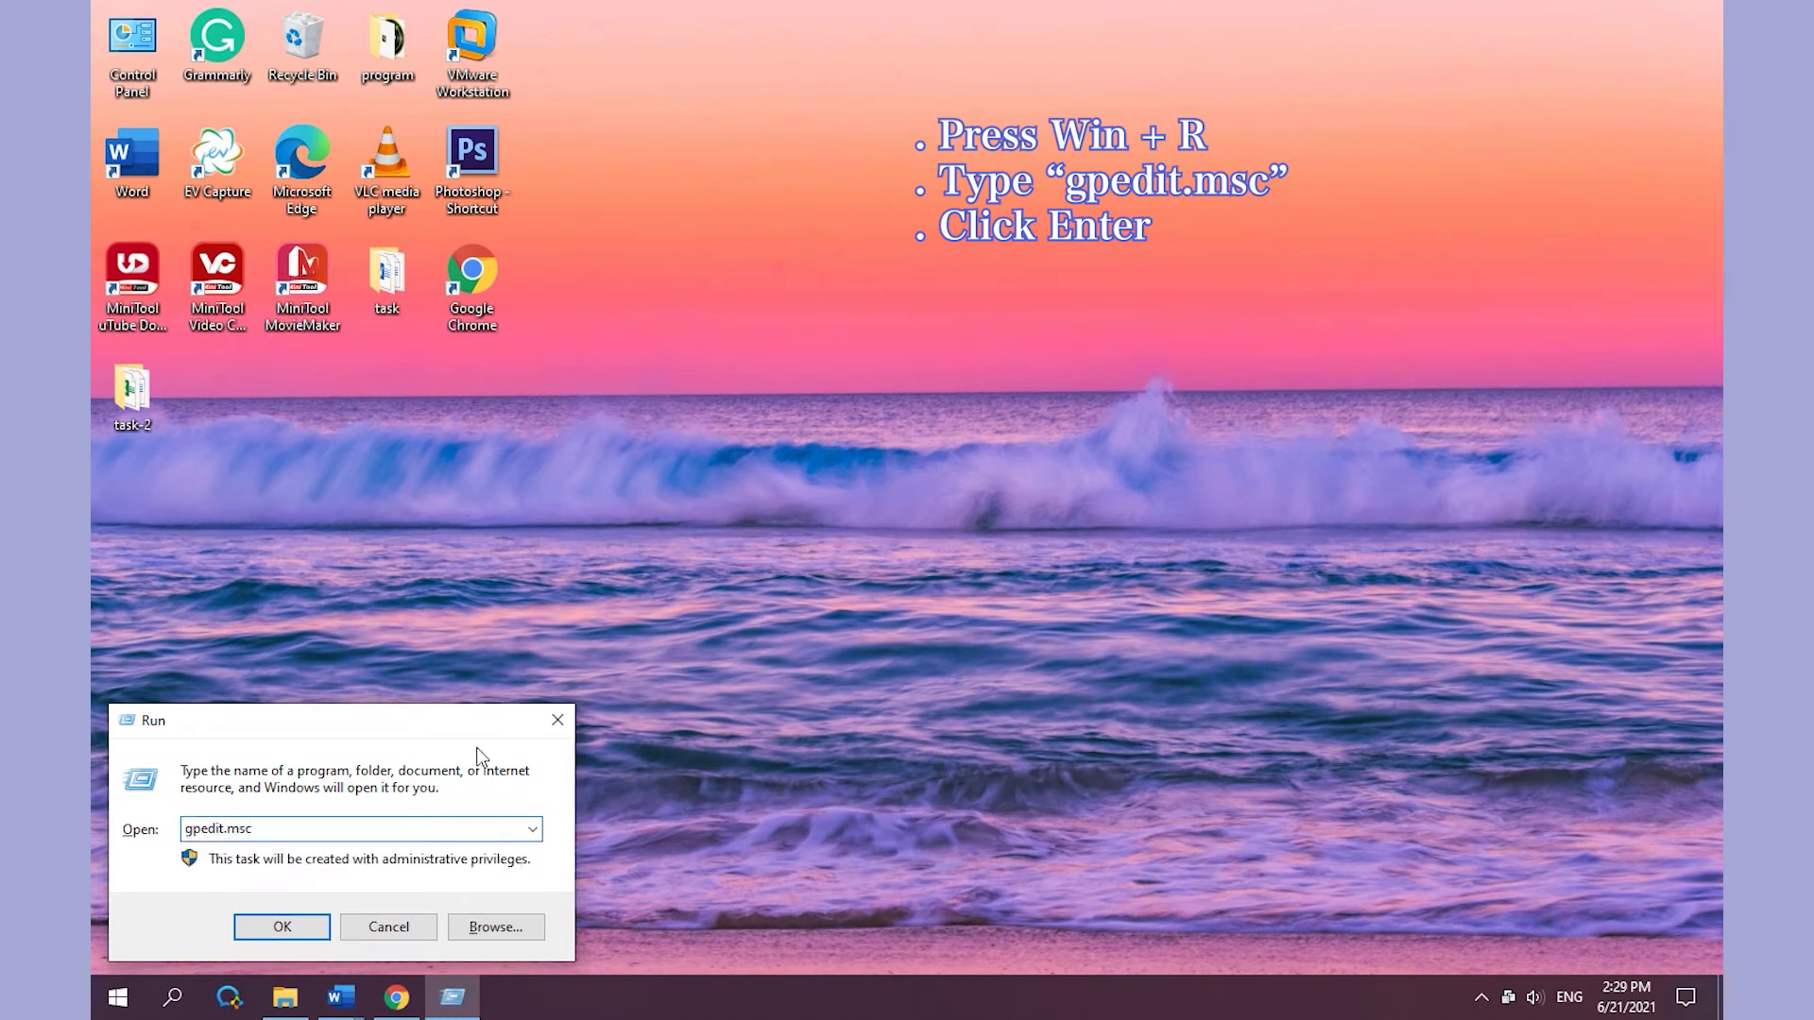
pyautogui.press('Return')
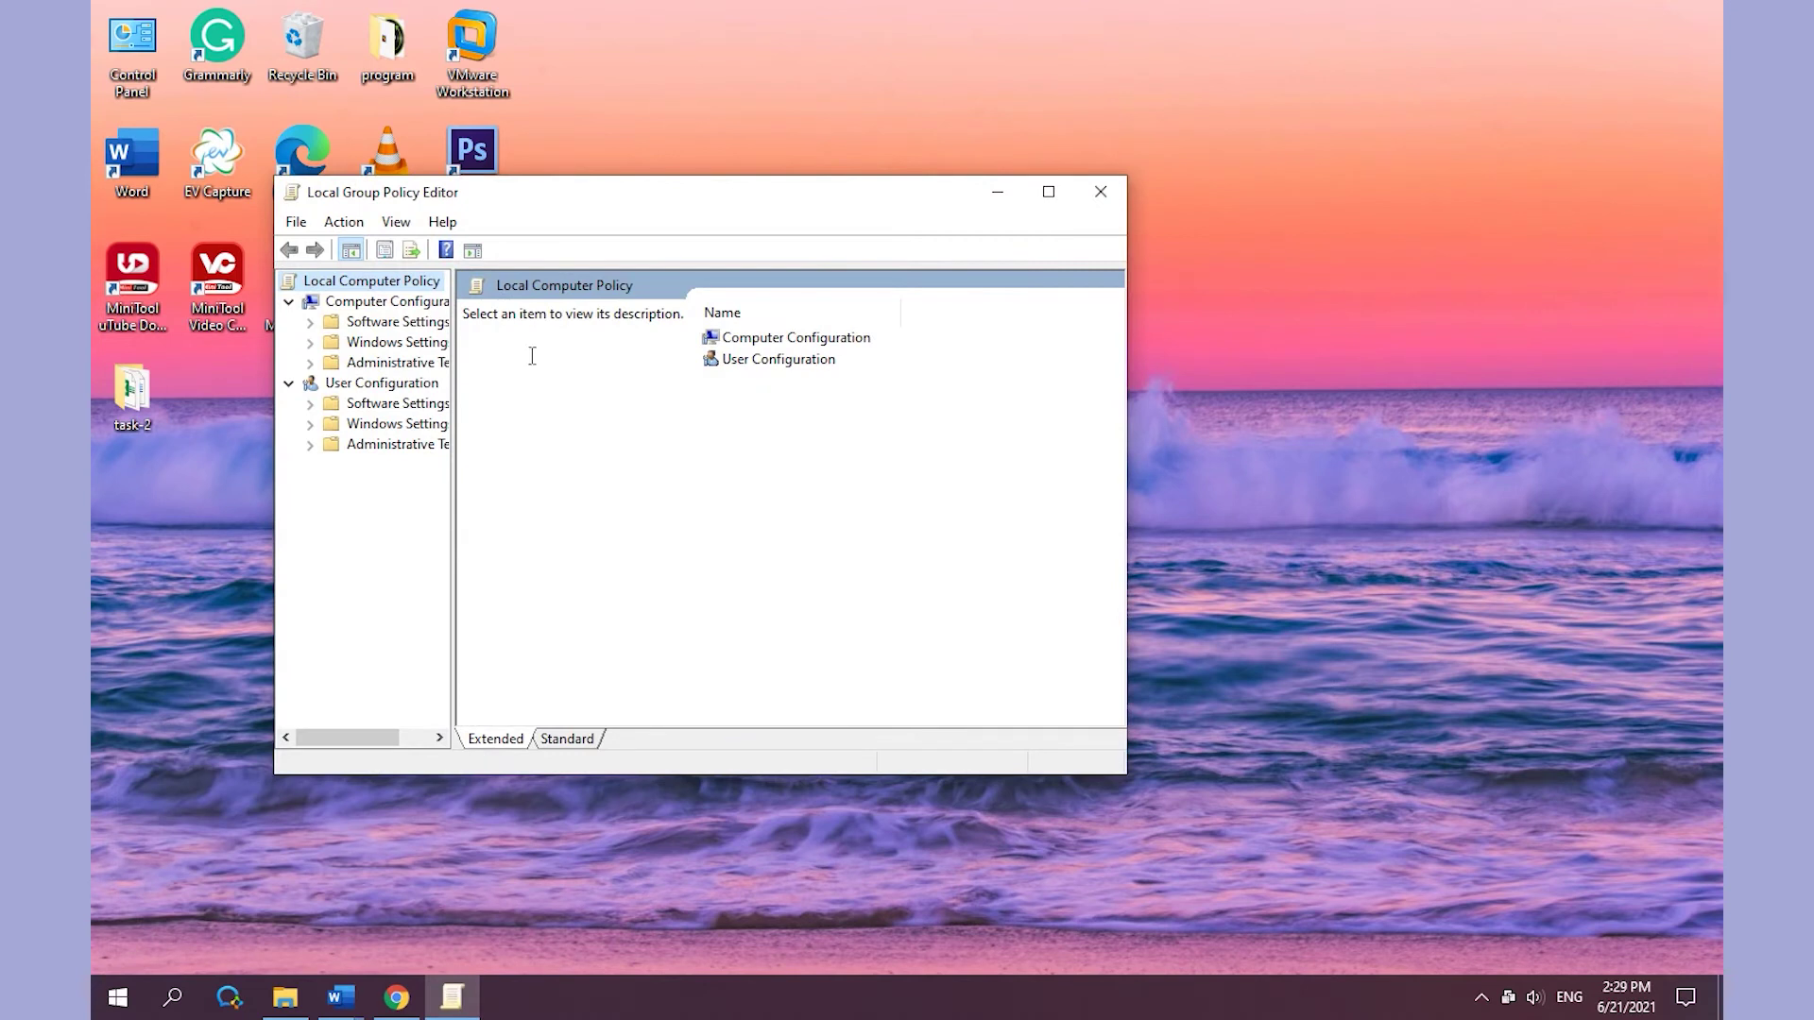
# Maximize the editor and open Windows Components > OneDrive > 'Prevent the usage of OneDrive for file storage'
pyautogui.click(1049, 192)
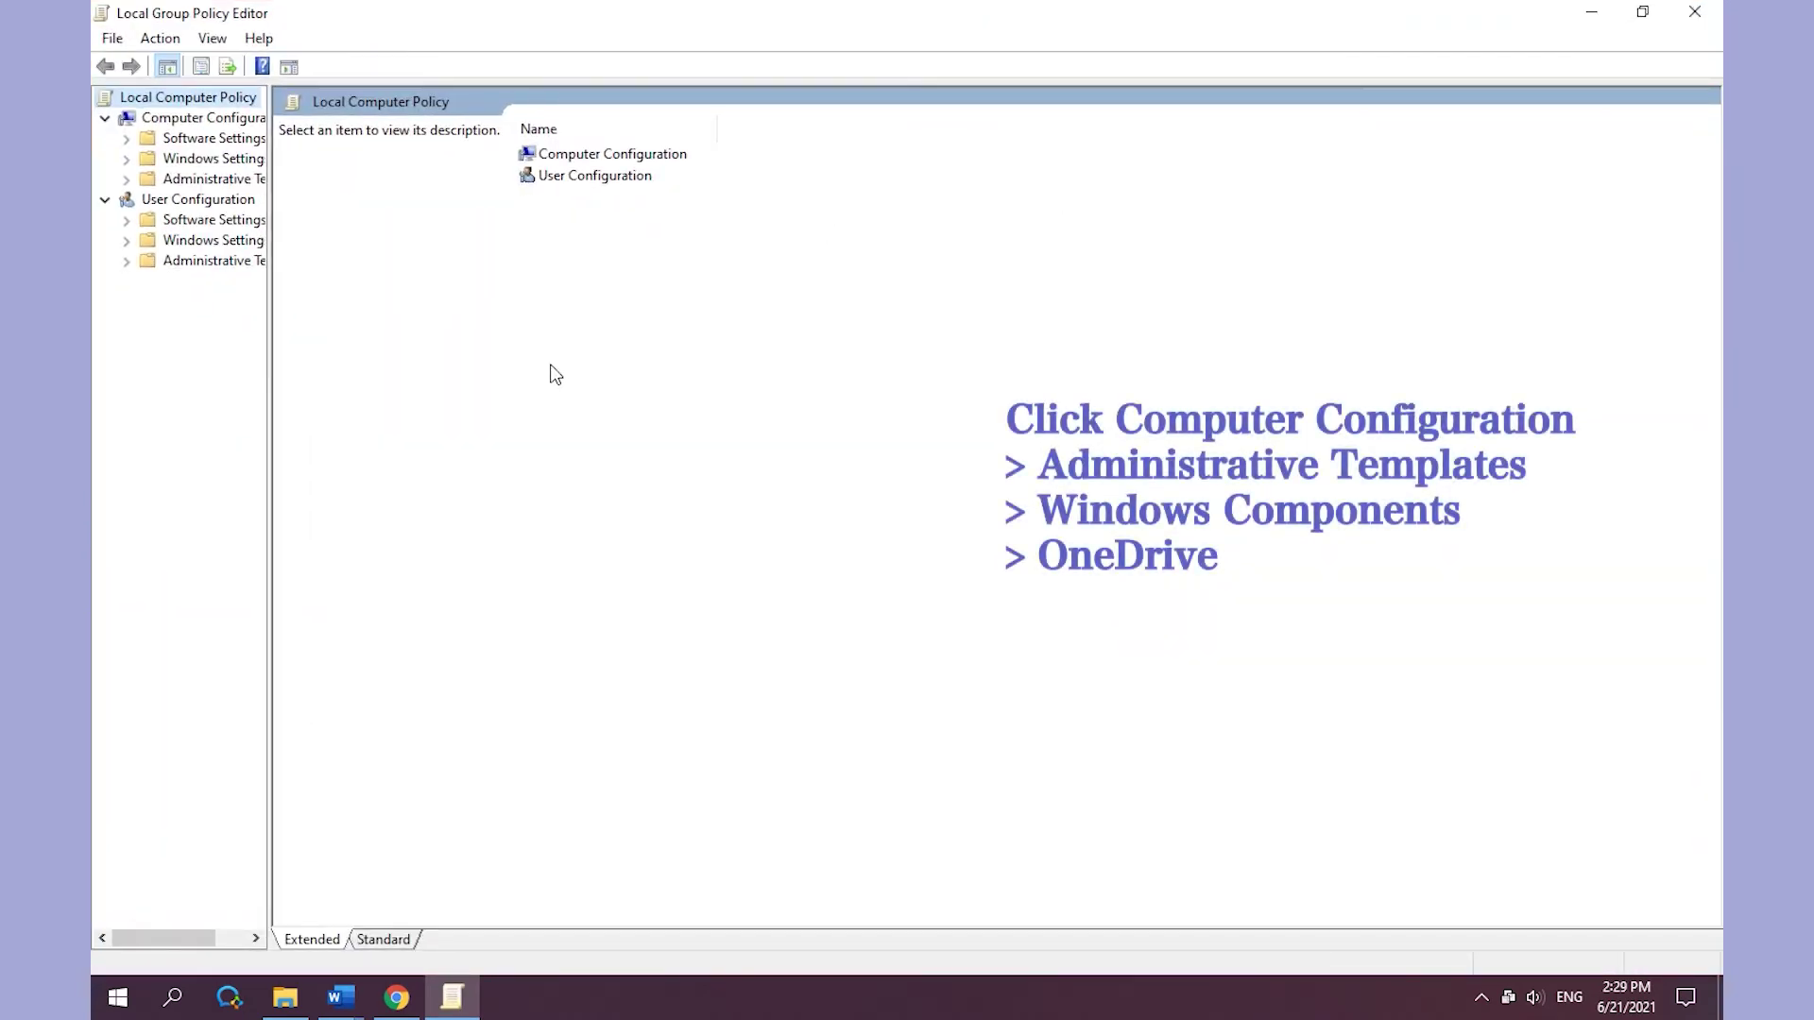
pyautogui.click(224, 121)
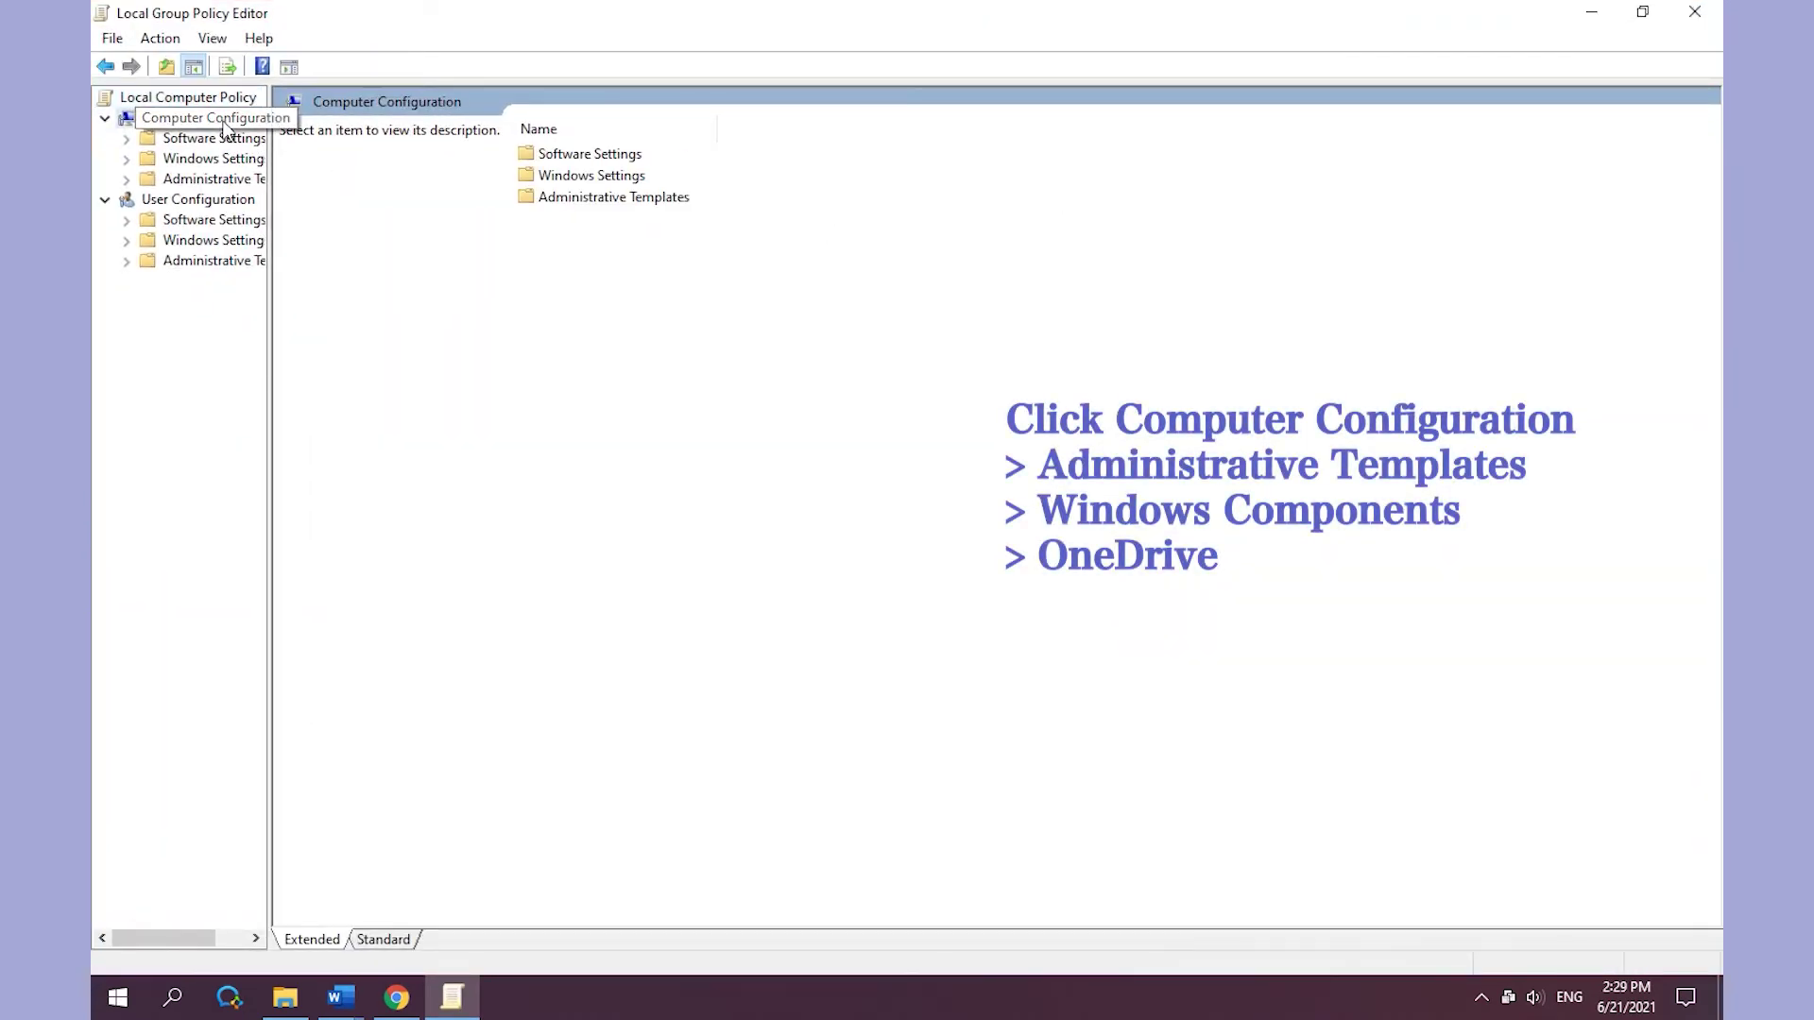
pyautogui.click(599, 200)
pyautogui.doubleClick(601, 201)
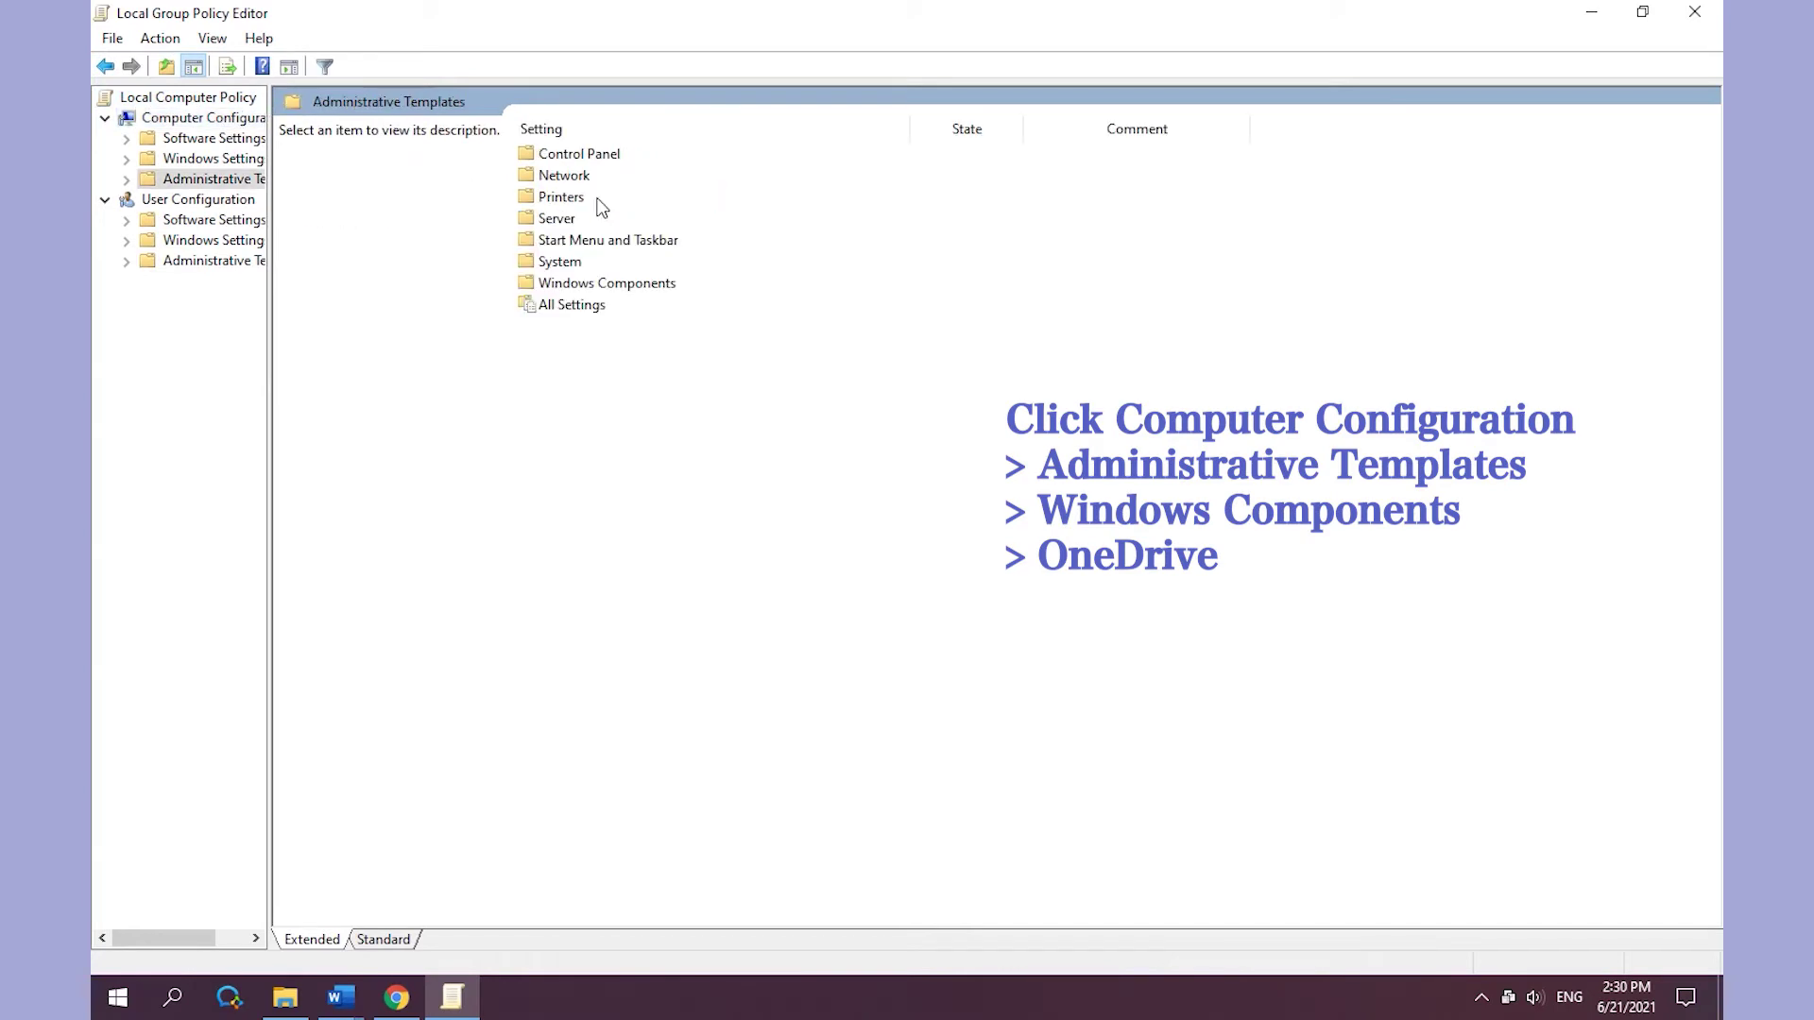
pyautogui.doubleClick(639, 284)
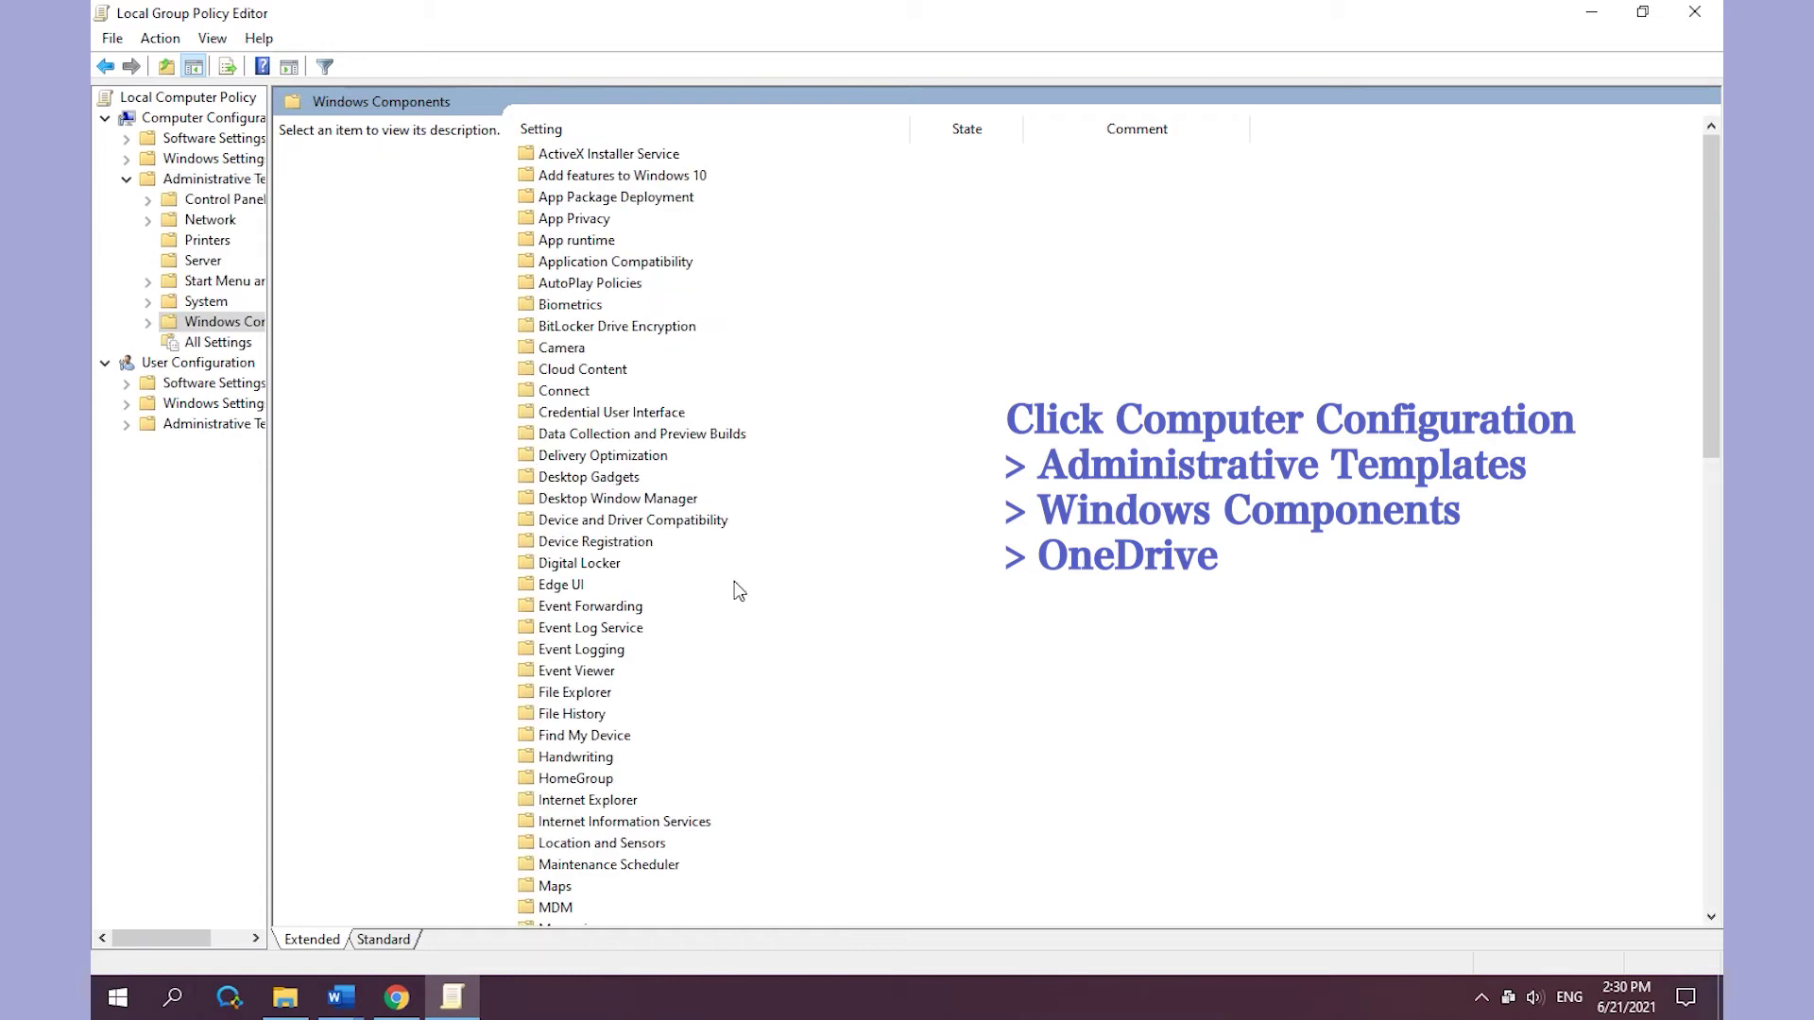
pyautogui.scroll(-6, 735, 590)
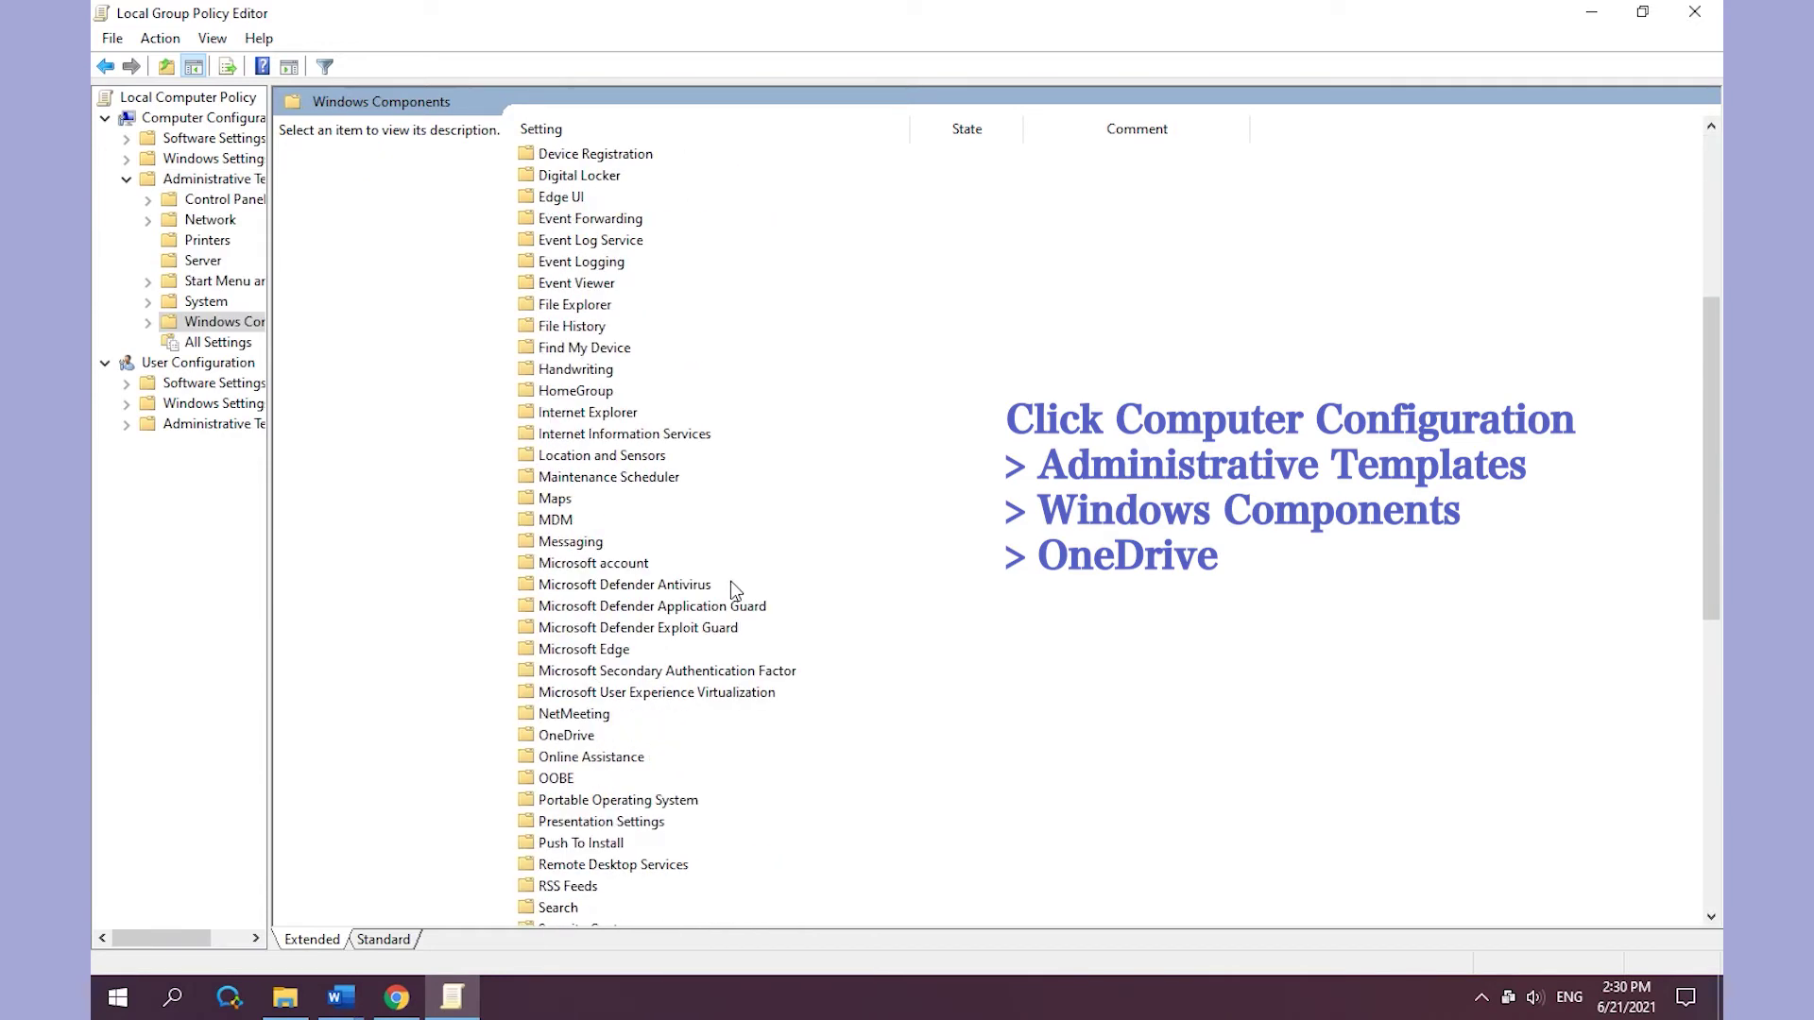
pyautogui.doubleClick(566, 735)
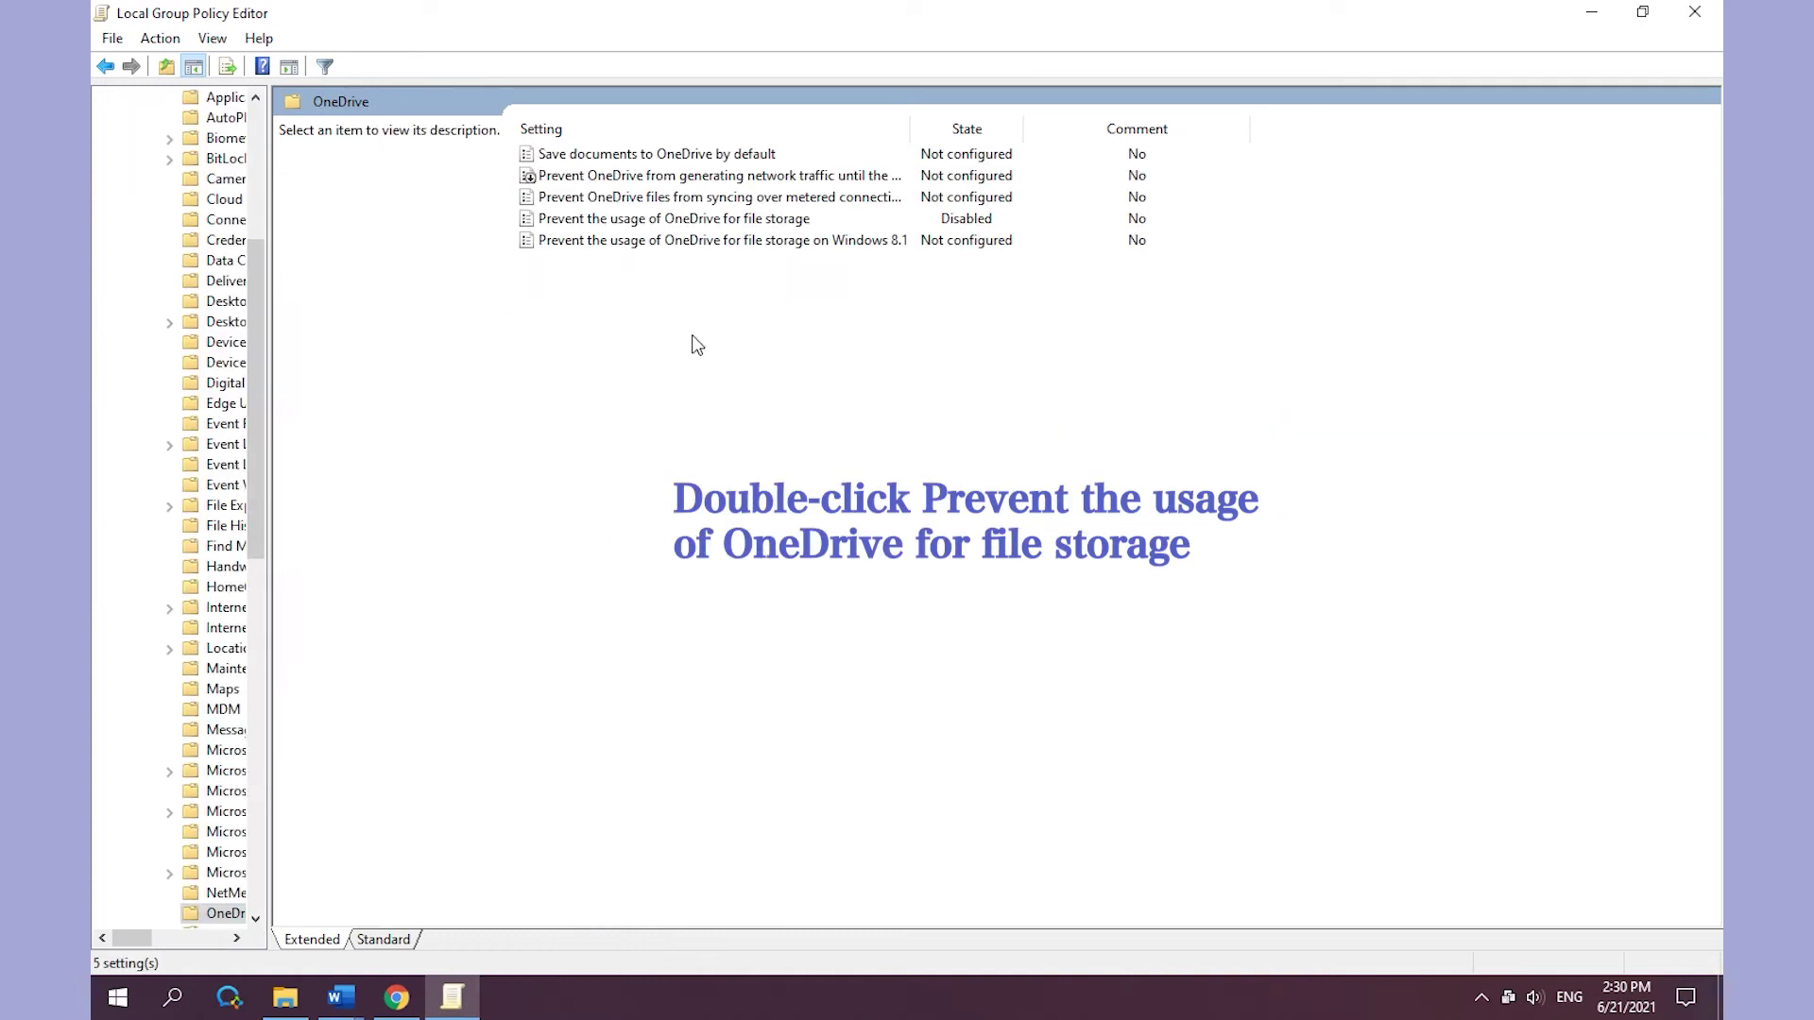
pyautogui.click(592, 220)
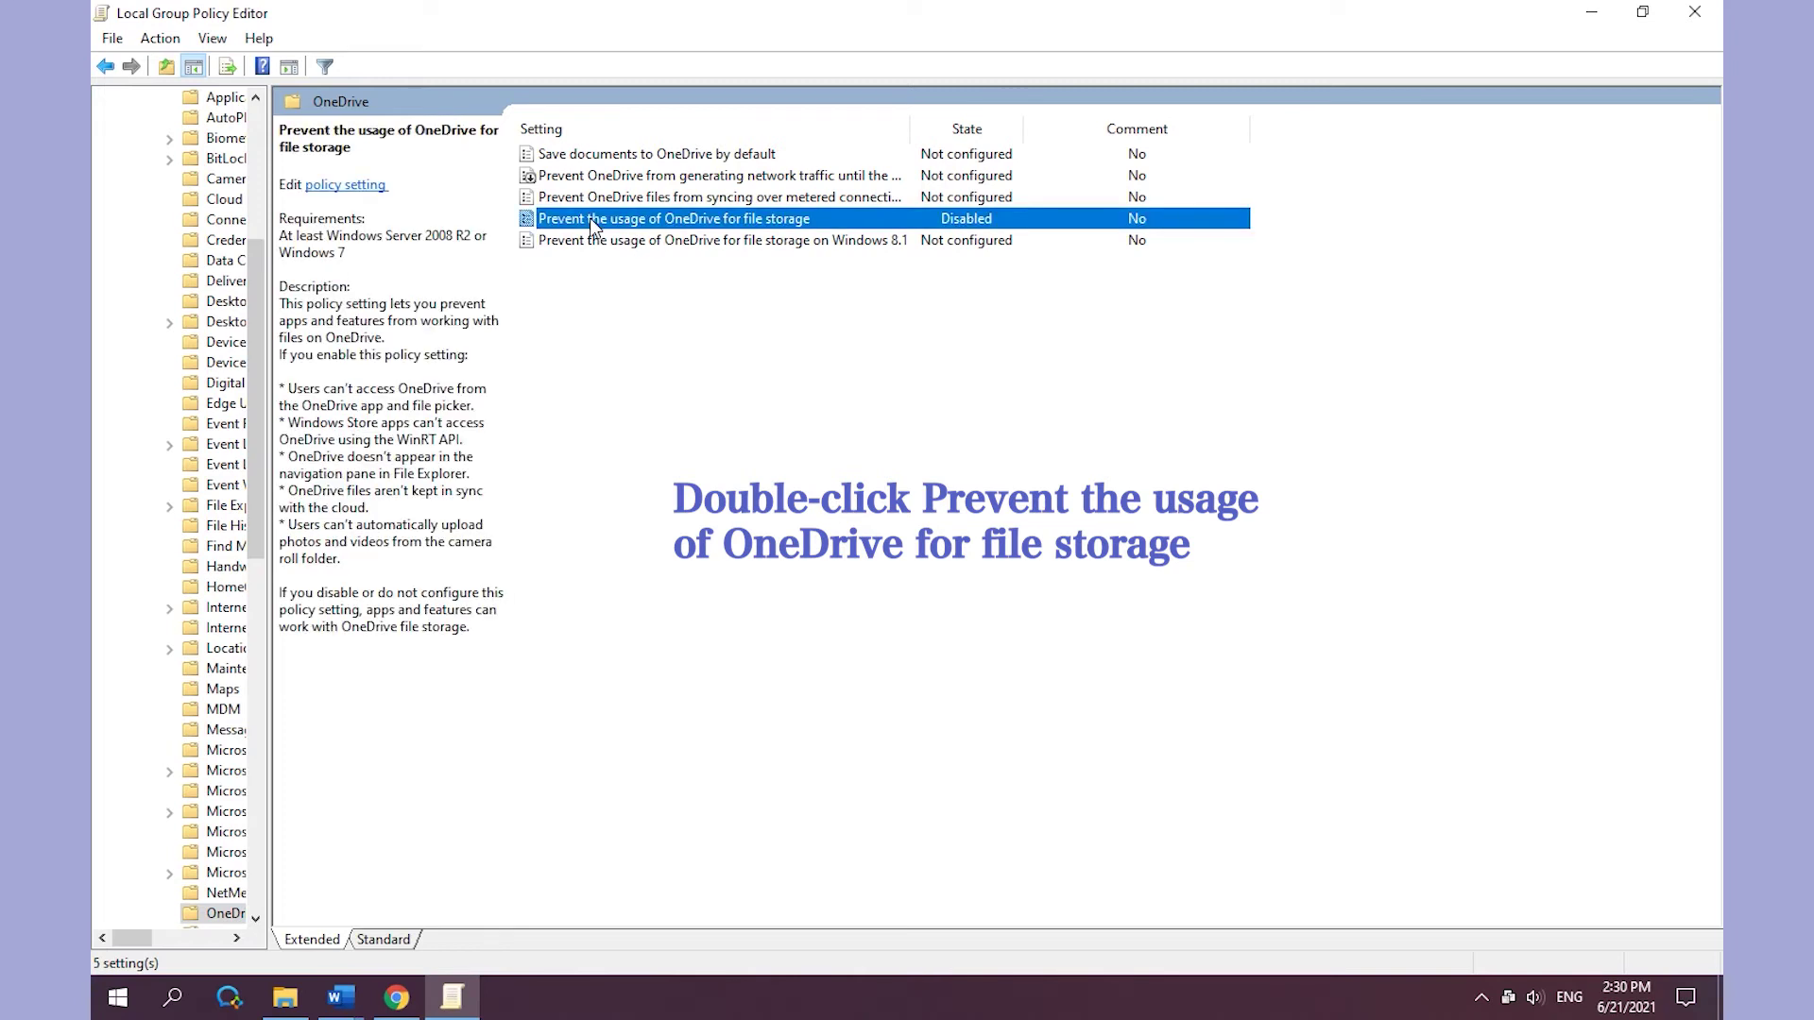
pyautogui.doubleClick(589, 217)
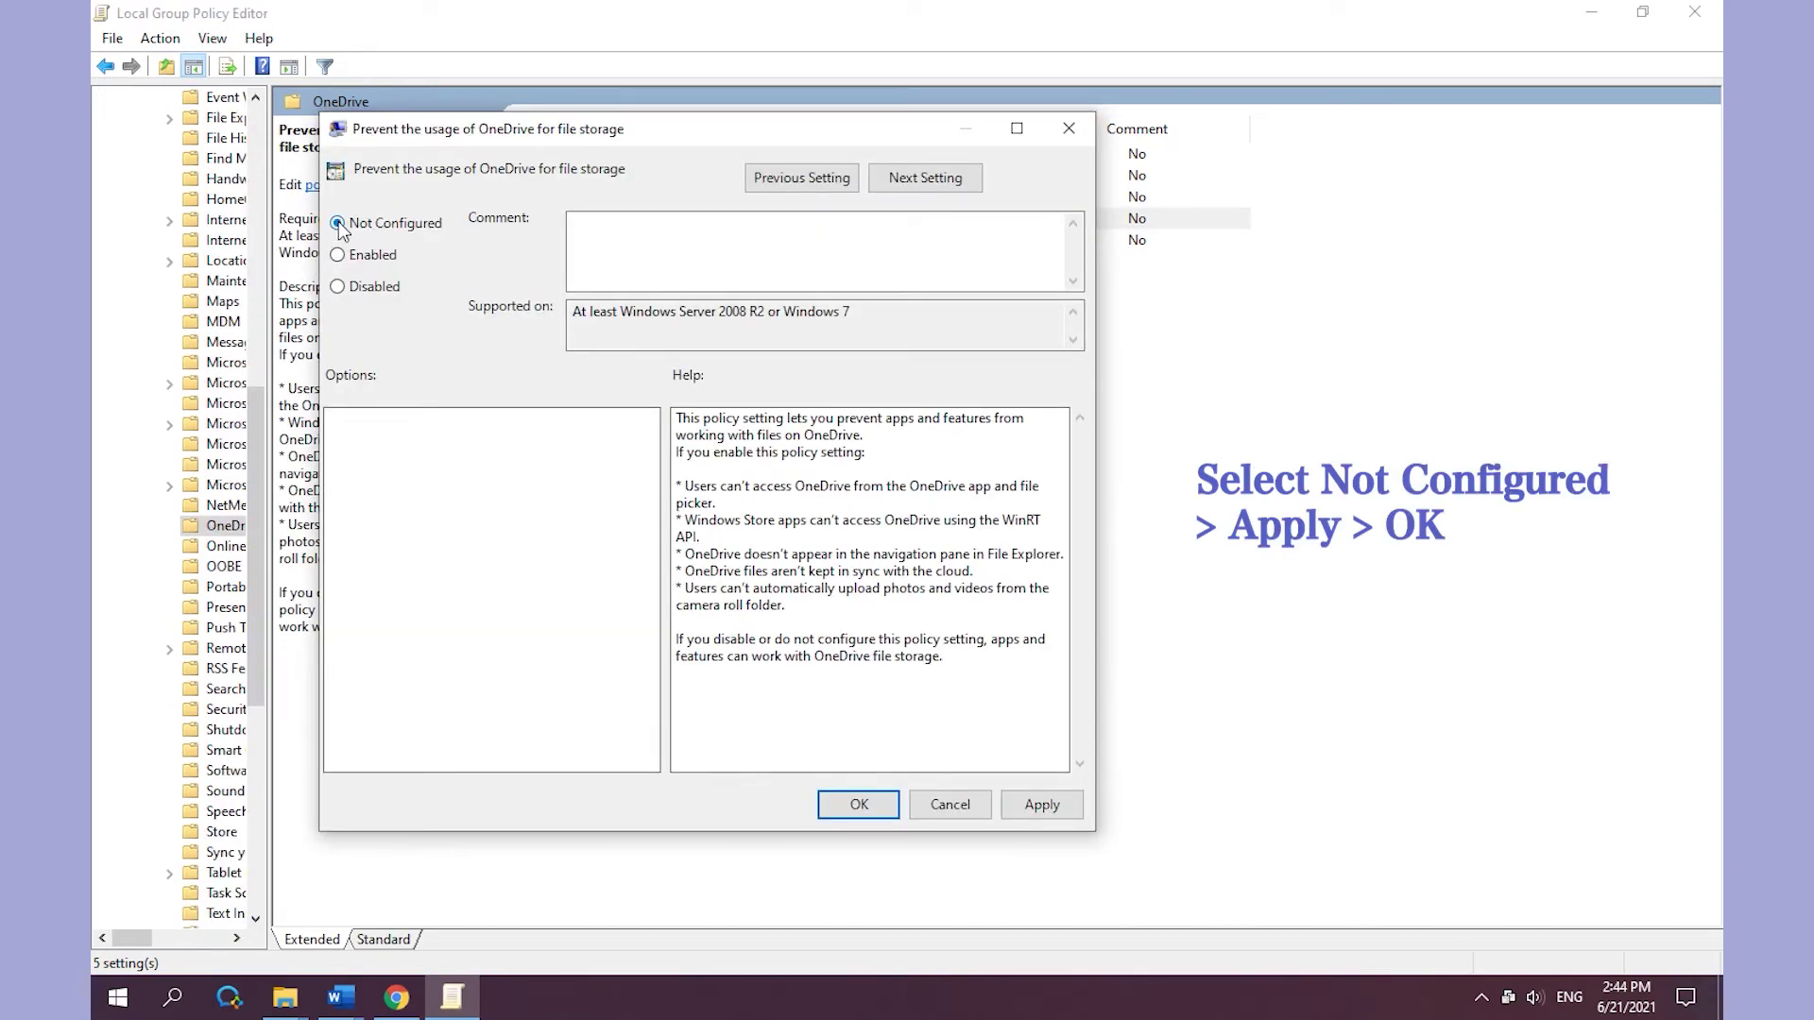
# Apply Not Configured to the OneDrive file storage policy, confirm with OK, and close the editor
pyautogui.click(1045, 808)
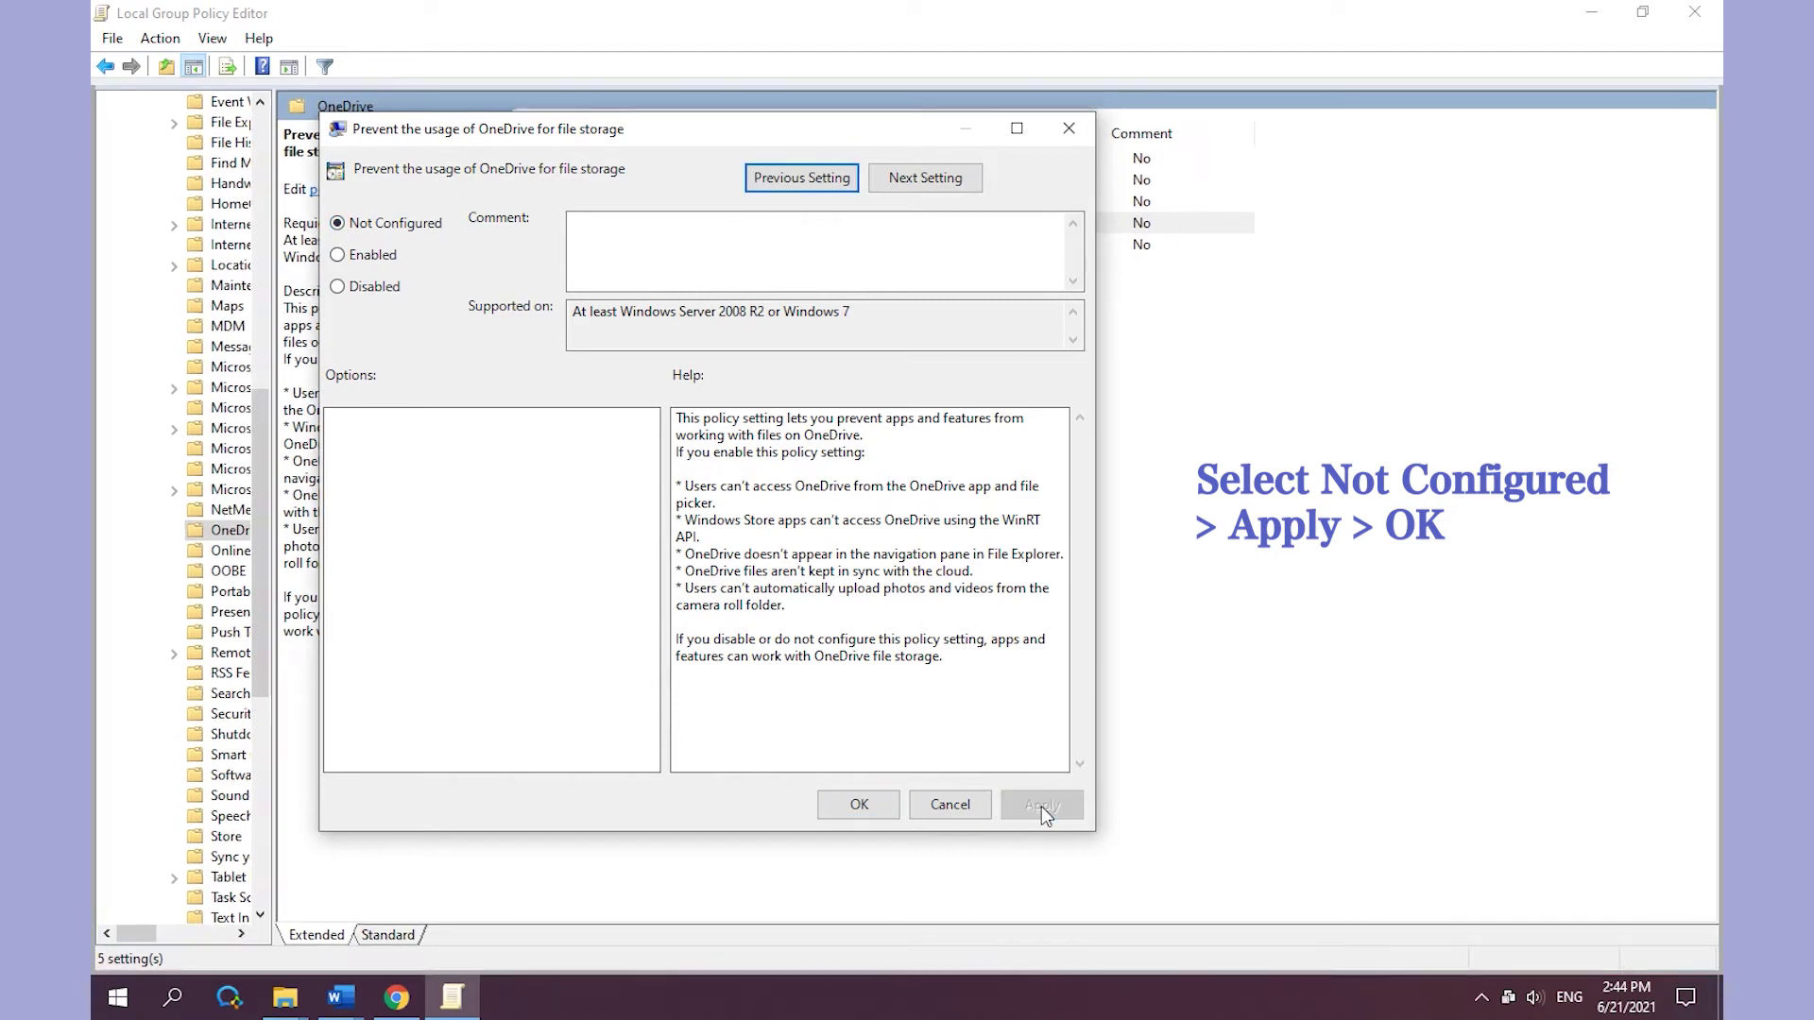
pyautogui.click(857, 807)
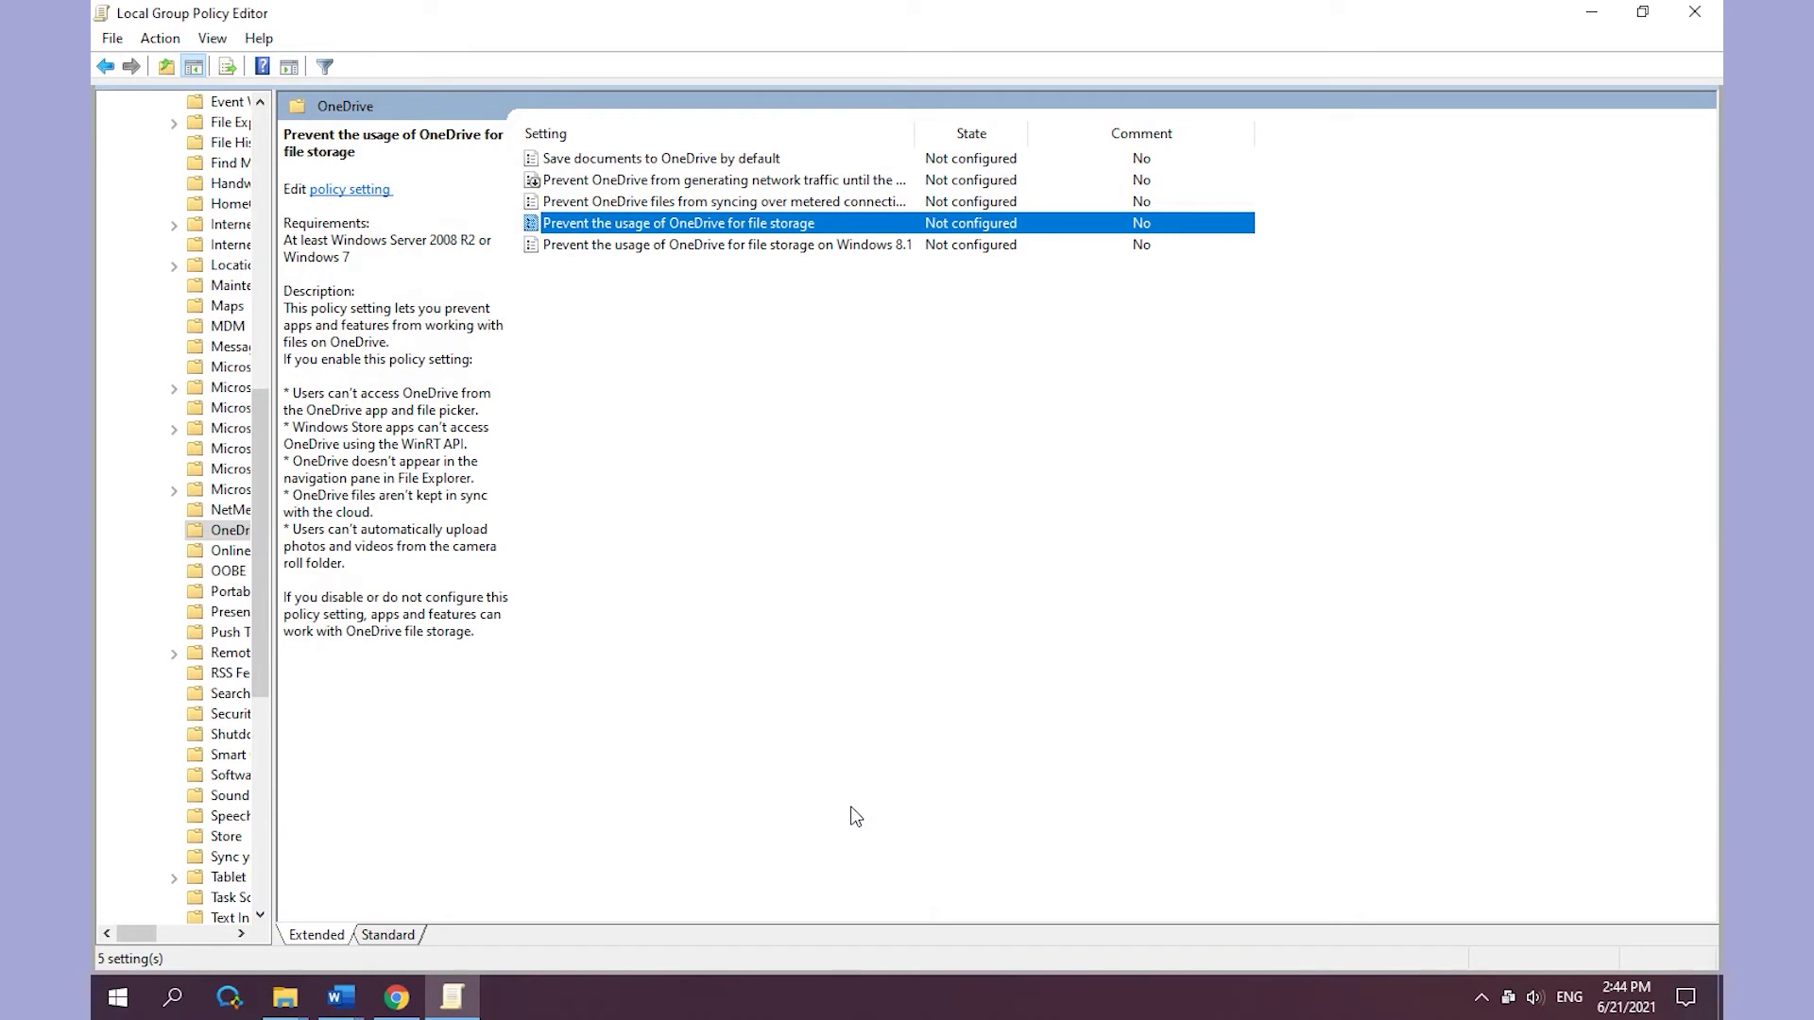
pyautogui.click(1694, 11)
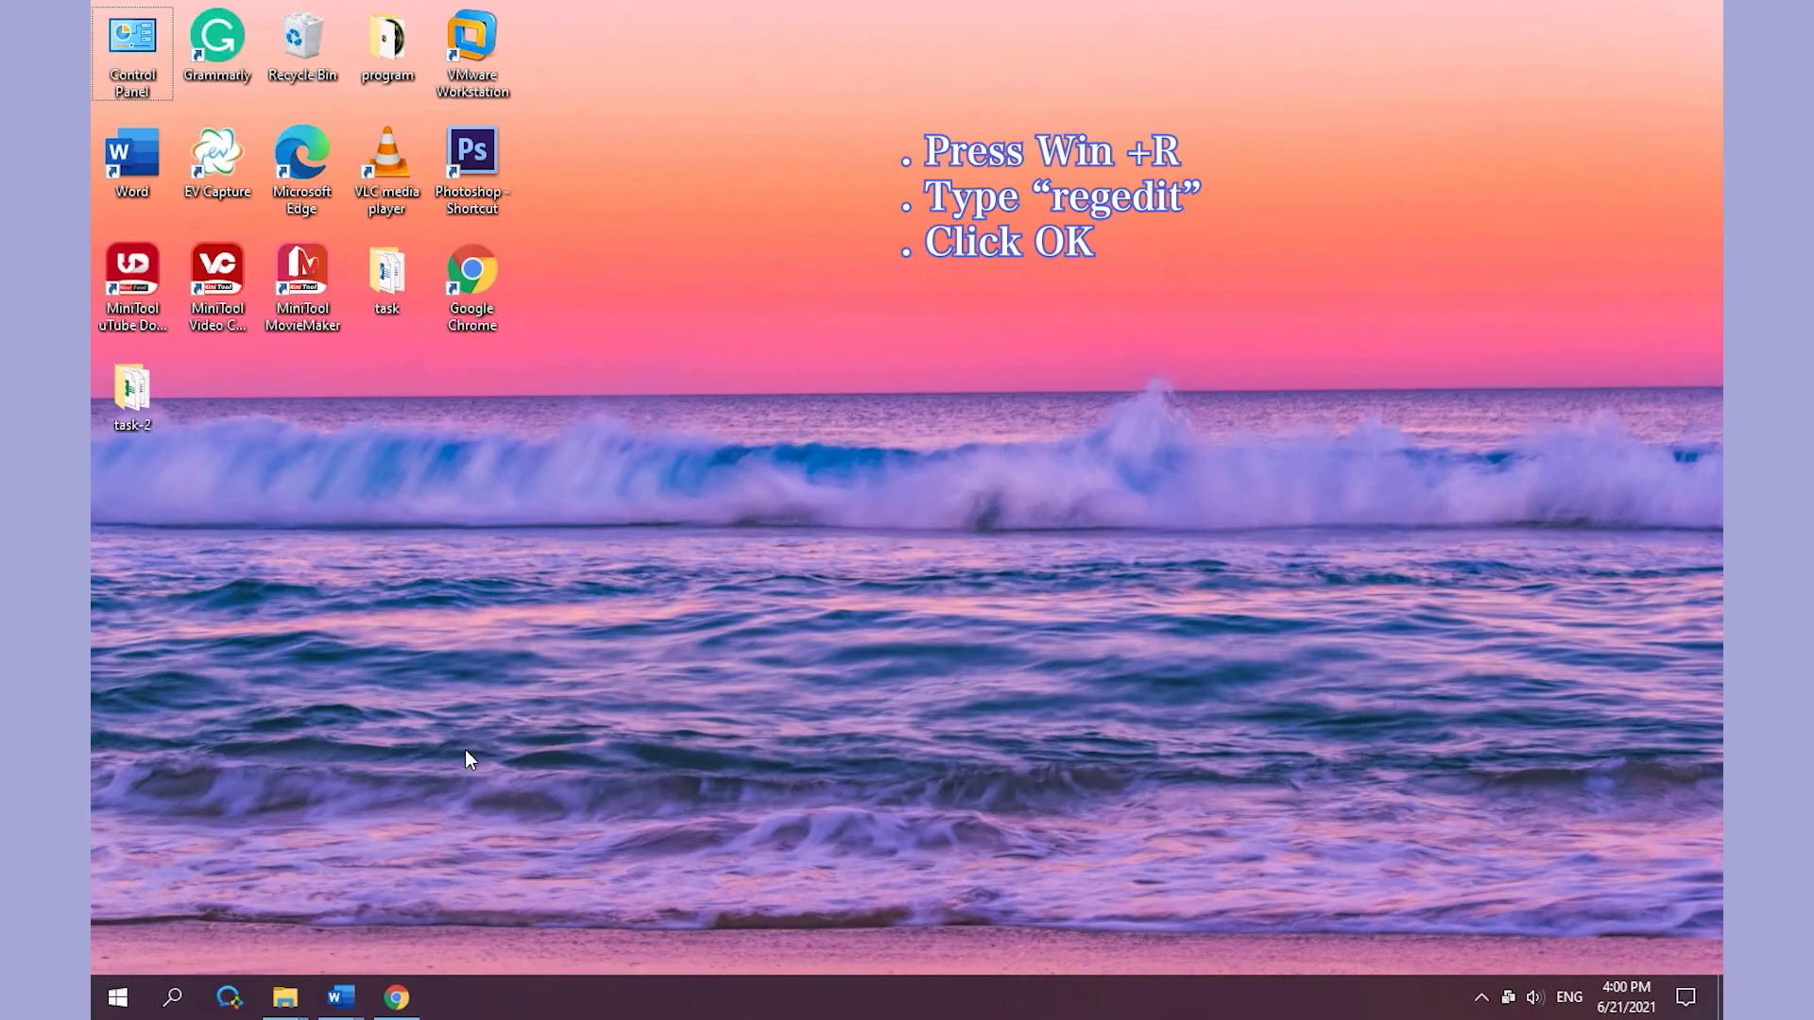
# Open the Run box and enter regedit in the Open field
pyautogui.press('super+r')
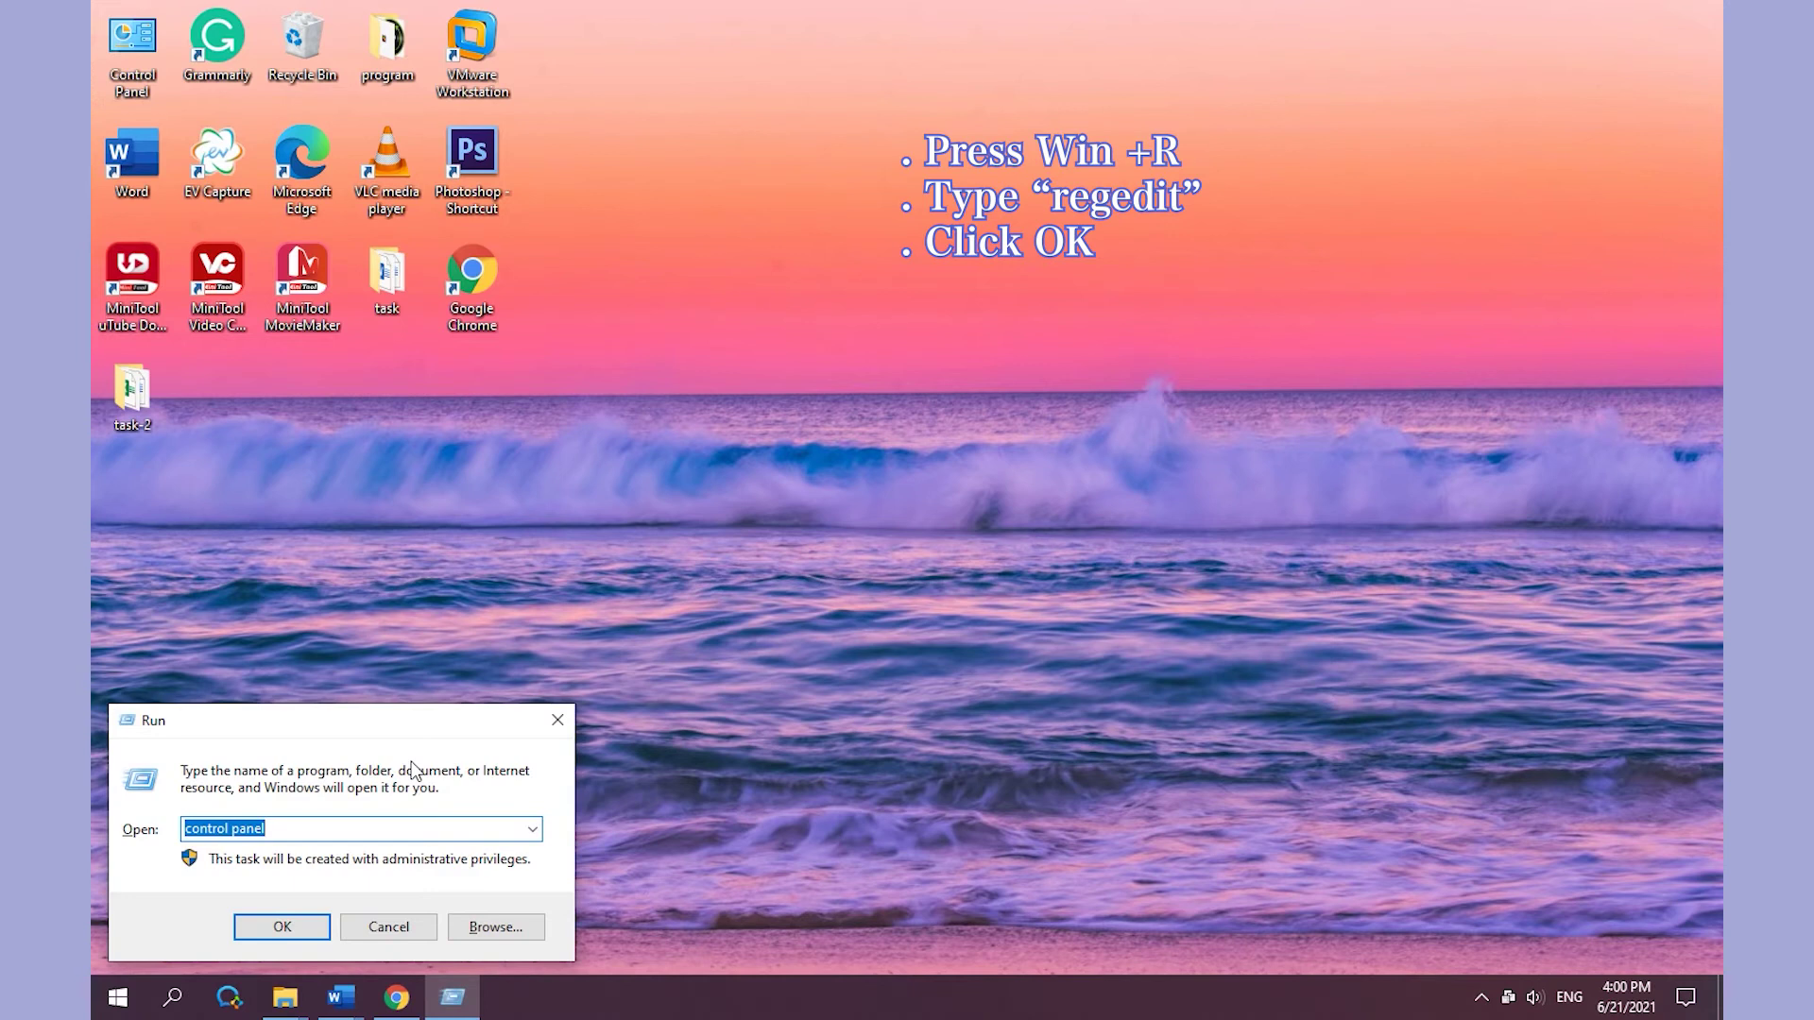
pyautogui.write('regedit')
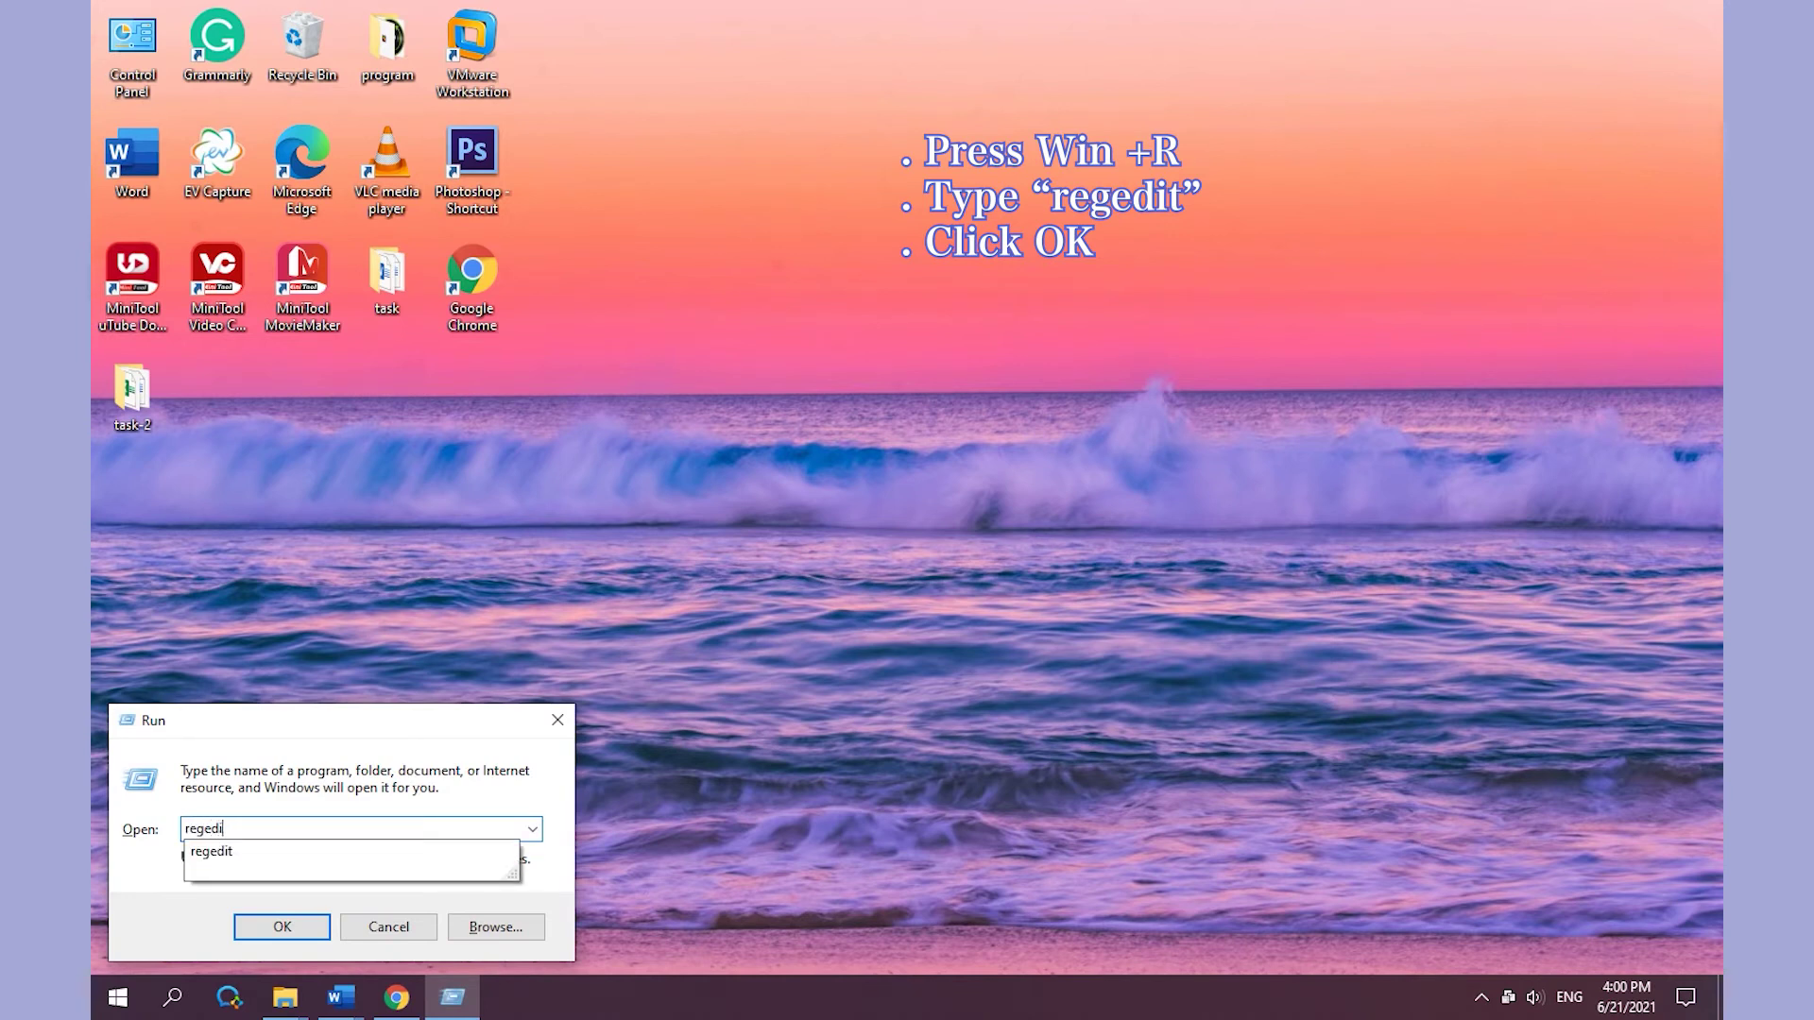
# Launch Registry Editor and use Edit > Find to search for onedrive, reaching the Run key value
pyautogui.click(275, 925)
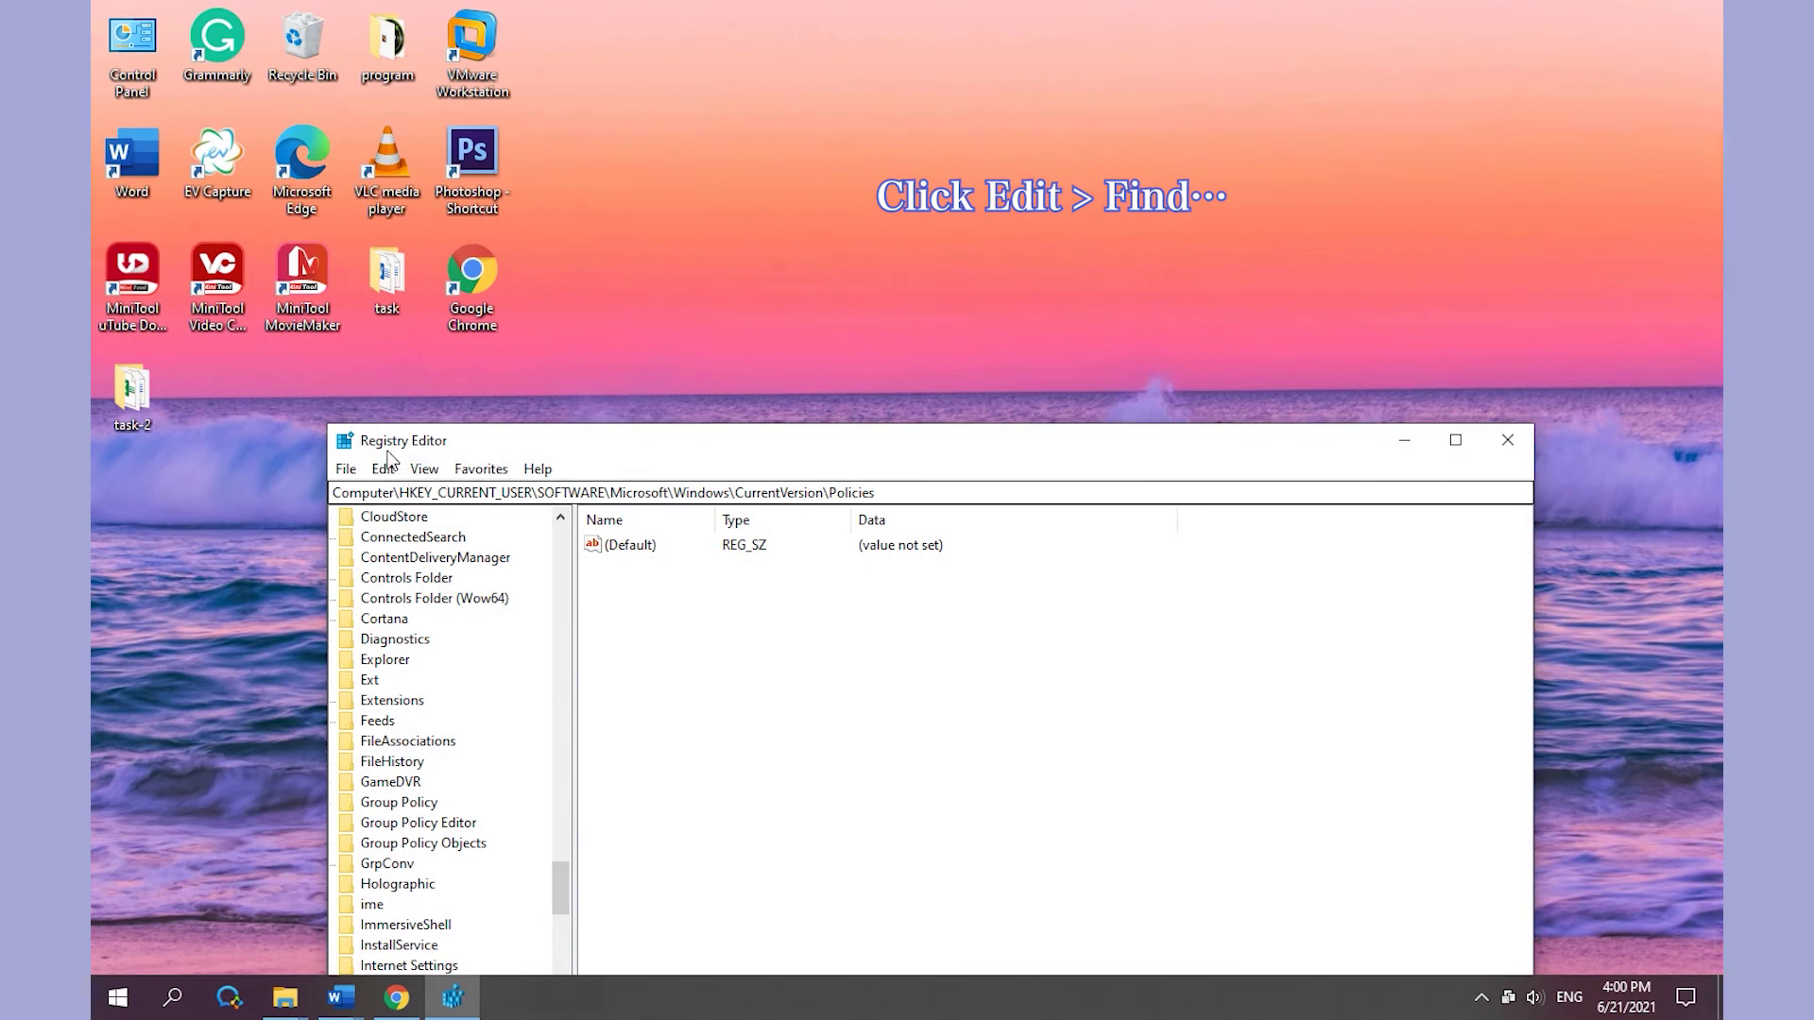
pyautogui.click(386, 470)
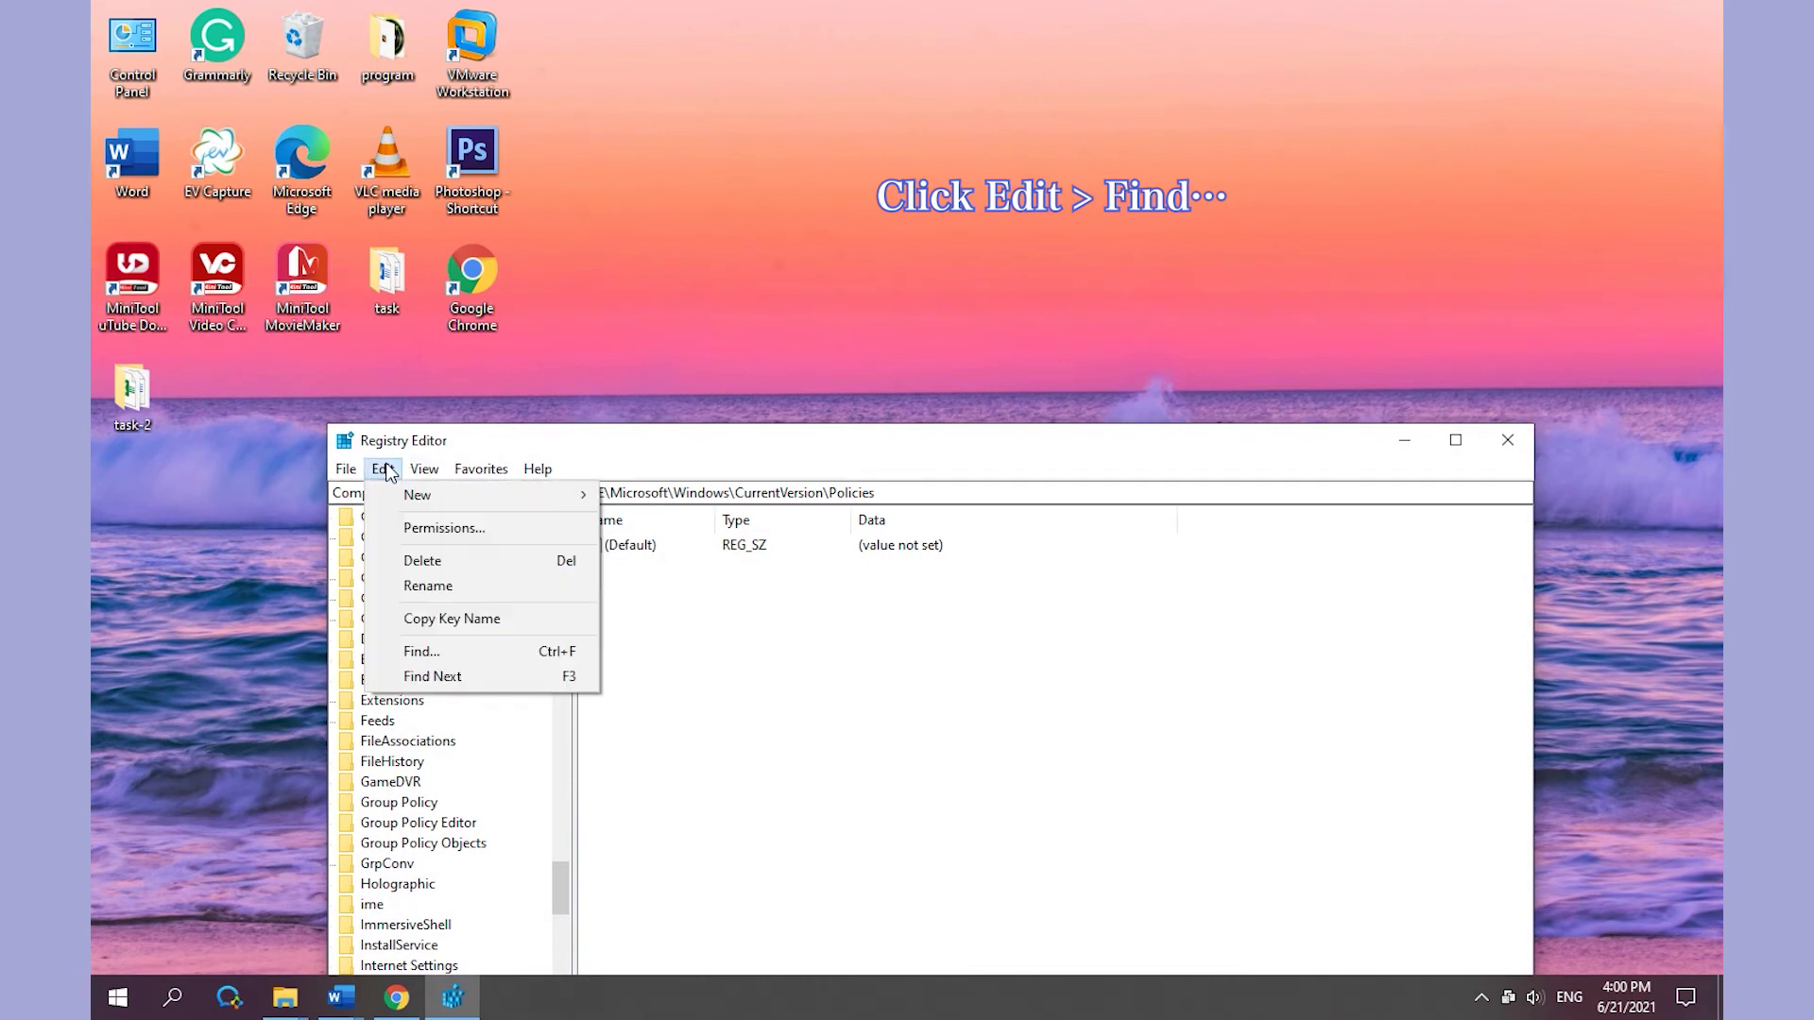
pyautogui.click(562, 652)
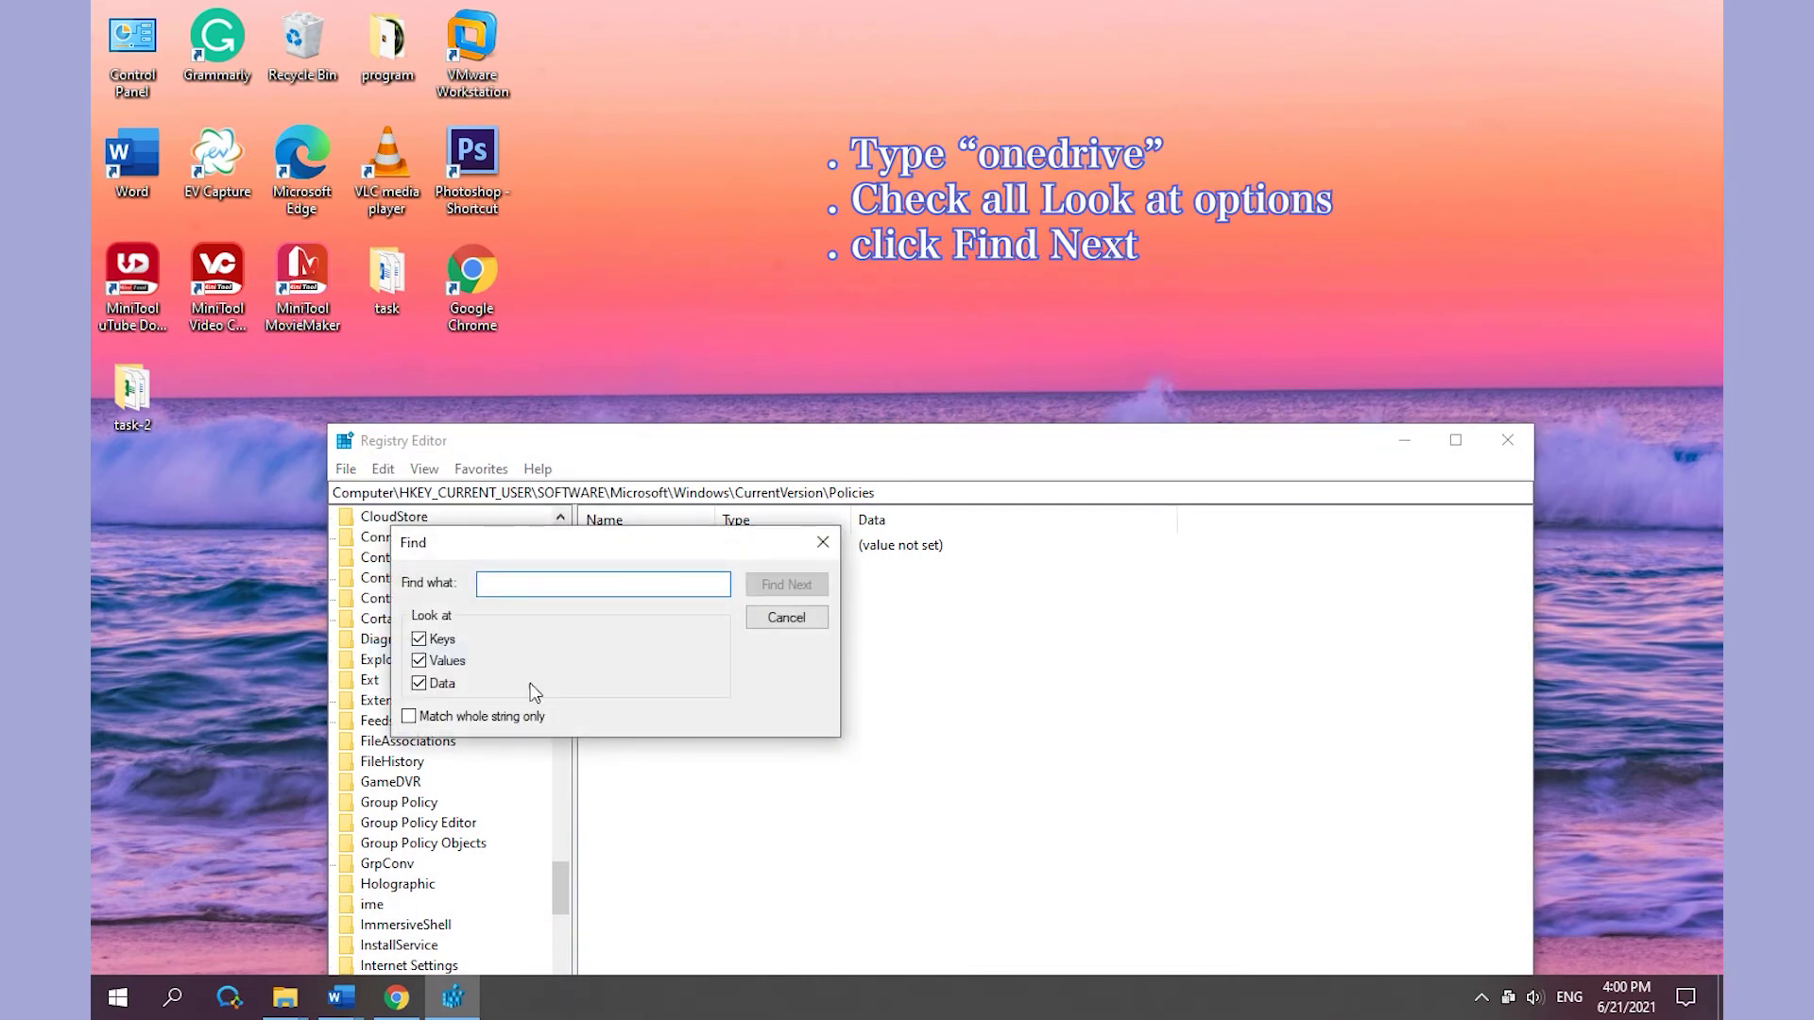
pyautogui.write('onedrive')
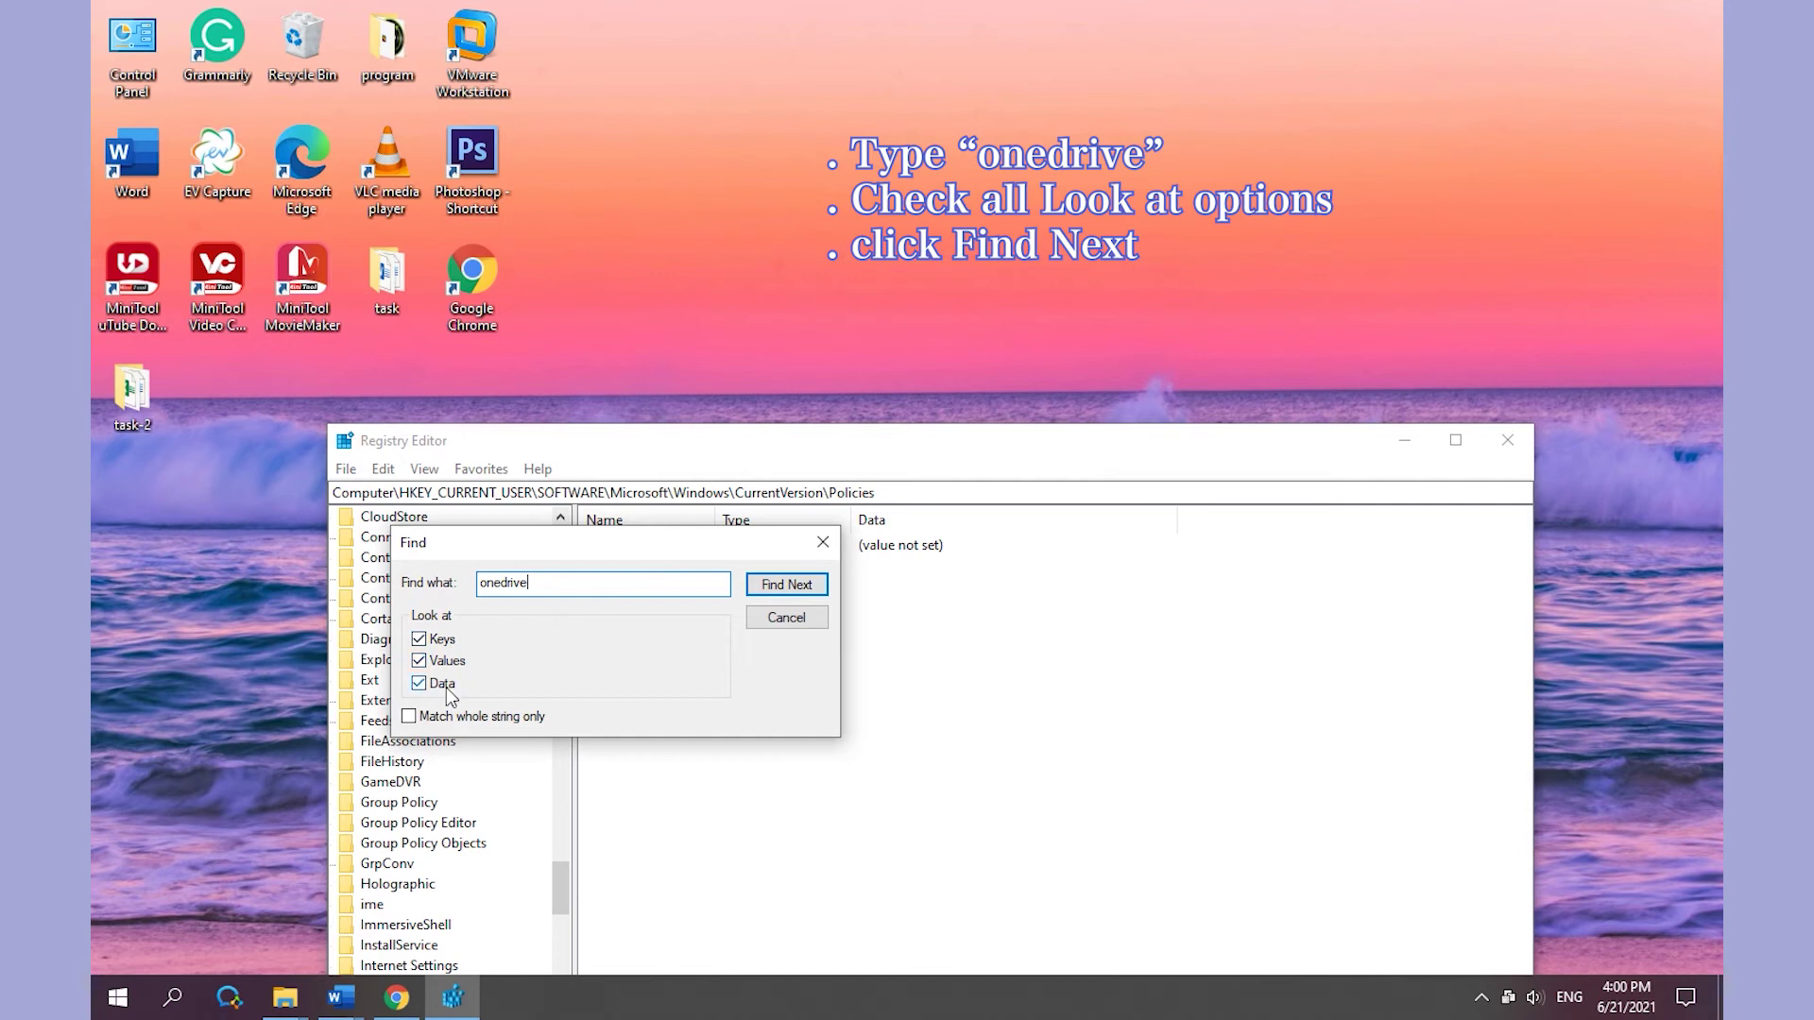
pyautogui.click(784, 584)
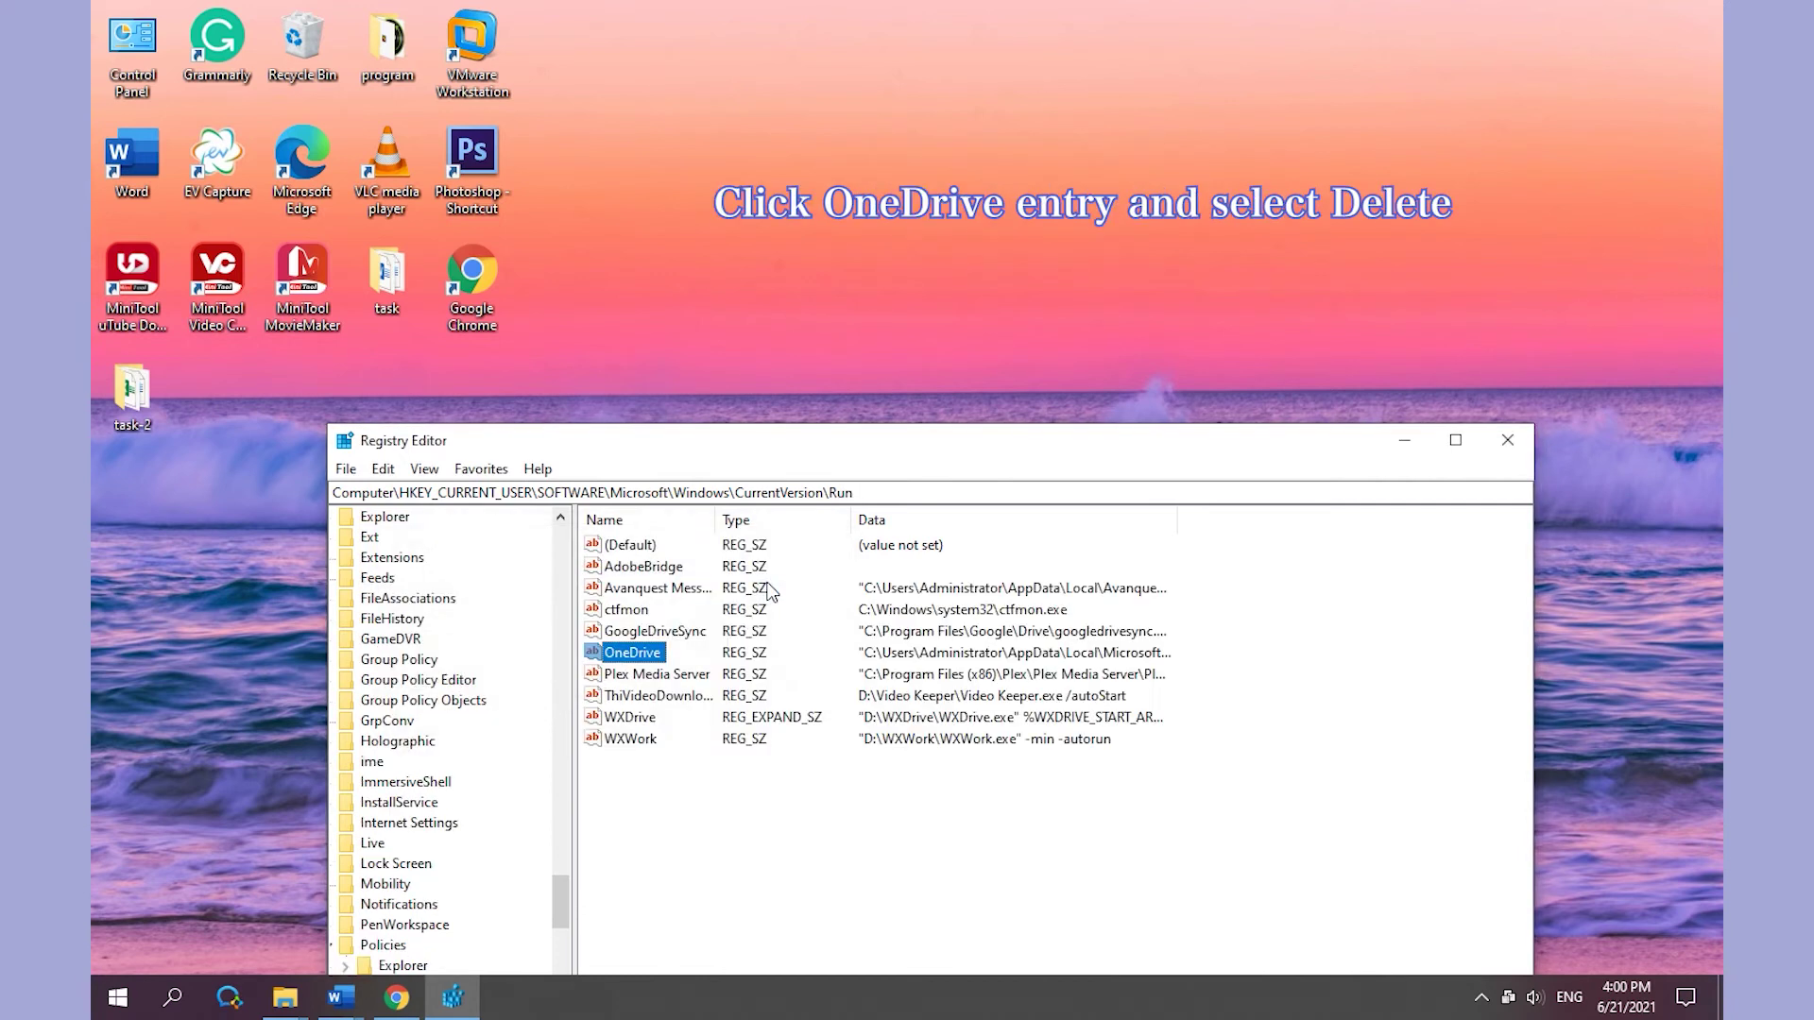
# Delete the OneDrive startup value from the CurrentVersion\Run key via its right-click menu
pyautogui.rightClick(631, 652)
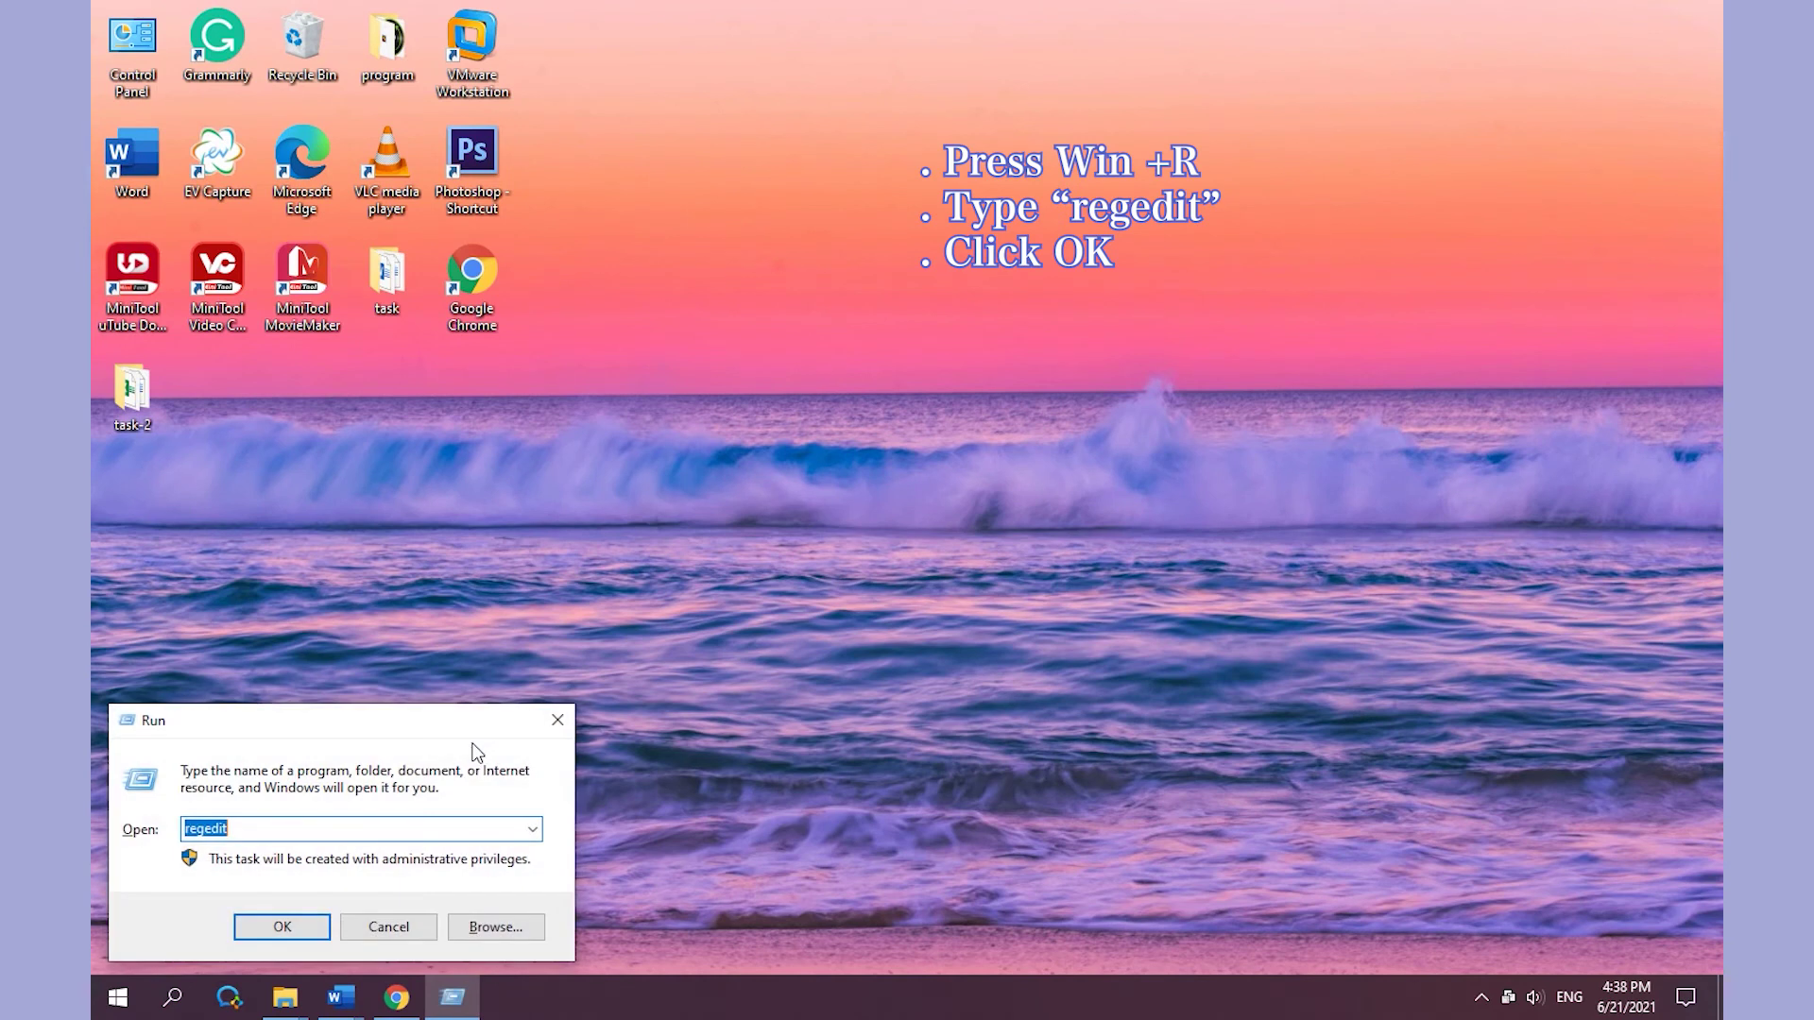
# Relaunch regedit and navigate to HKEY_LOCAL_MACHINE\SOFTWARE\Policies\Microsoft\Windows\Onedrive to view its values
pyautogui.write('regedit')
pyautogui.click(299, 927)
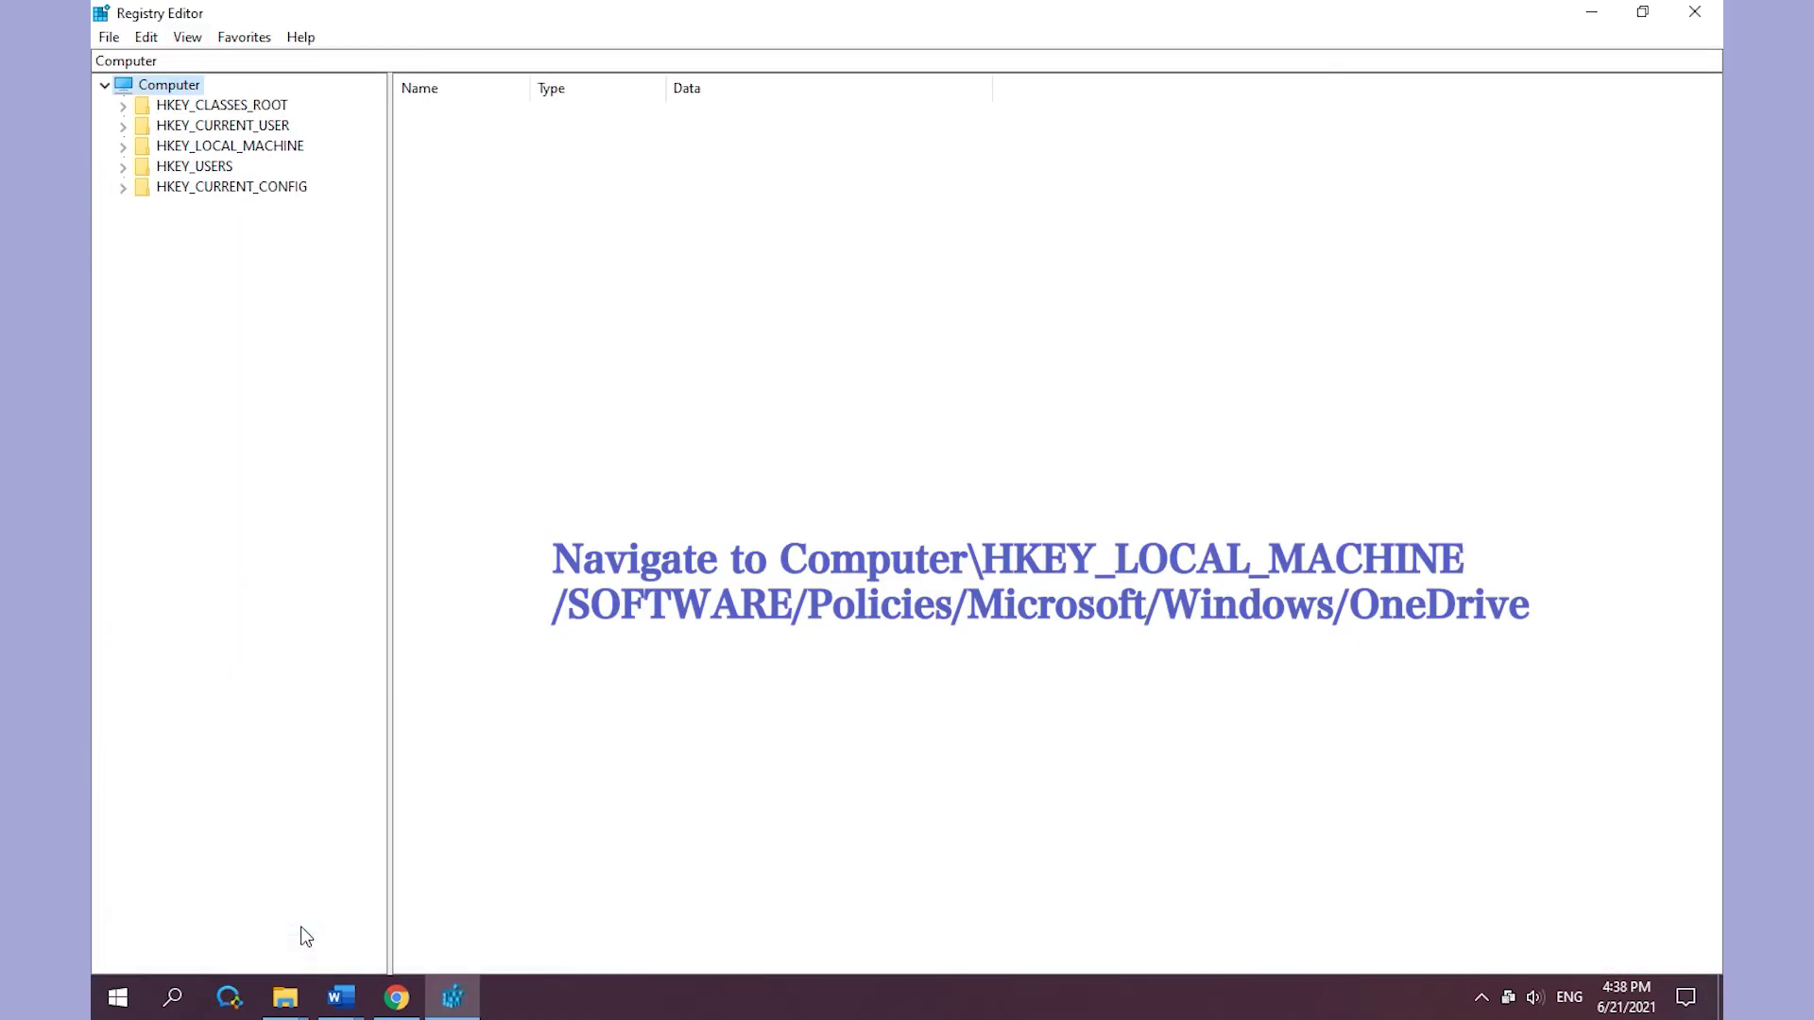
pyautogui.doubleClick(208, 147)
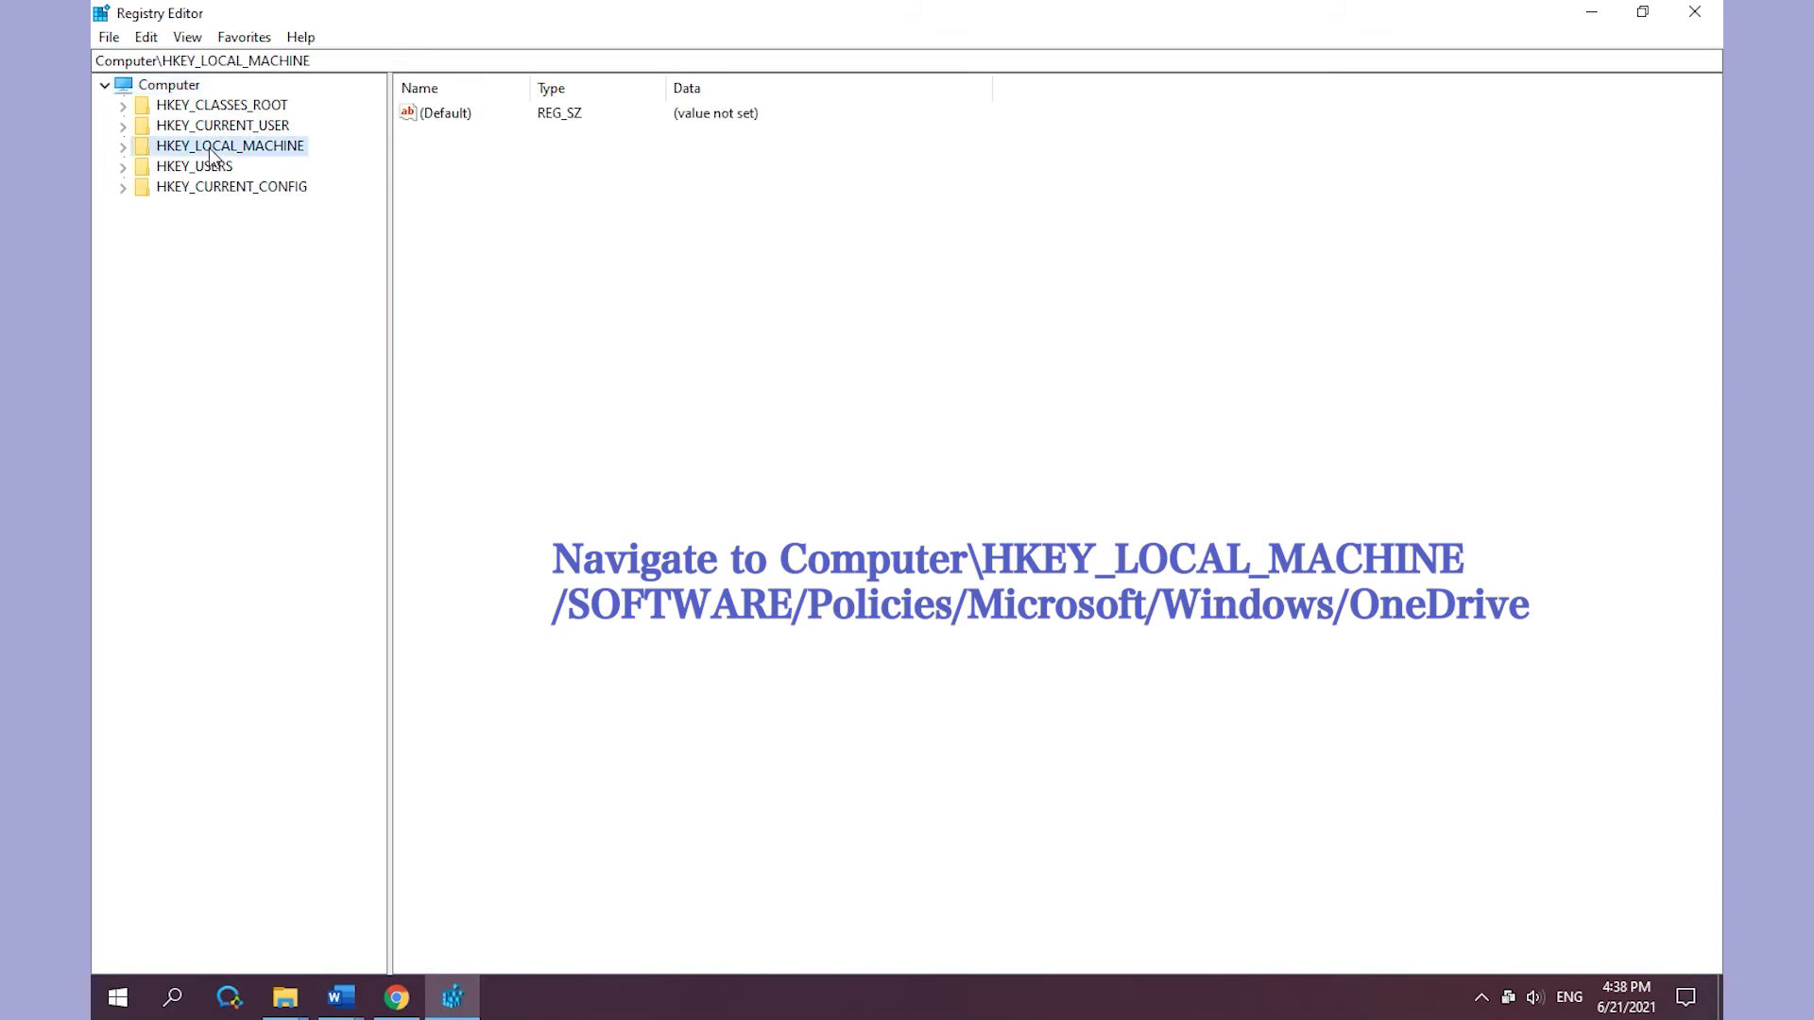
pyautogui.doubleClick(208, 248)
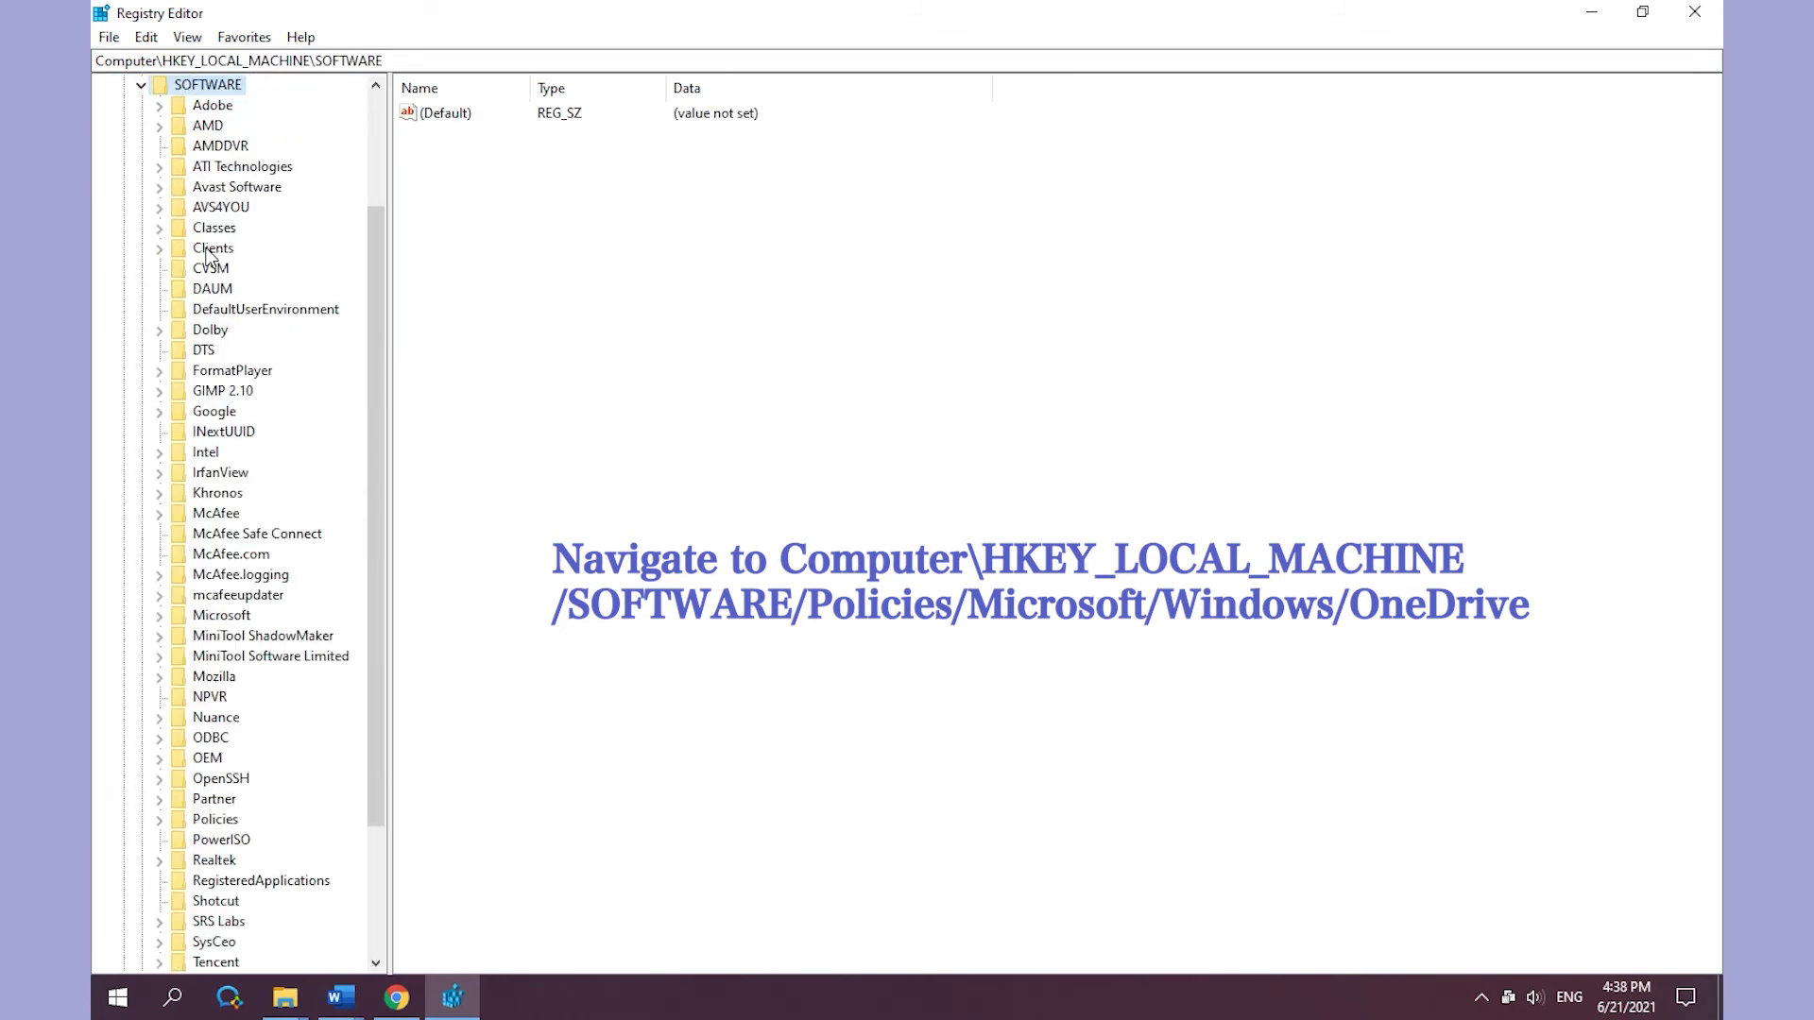
pyautogui.scroll(-3, 247, 349)
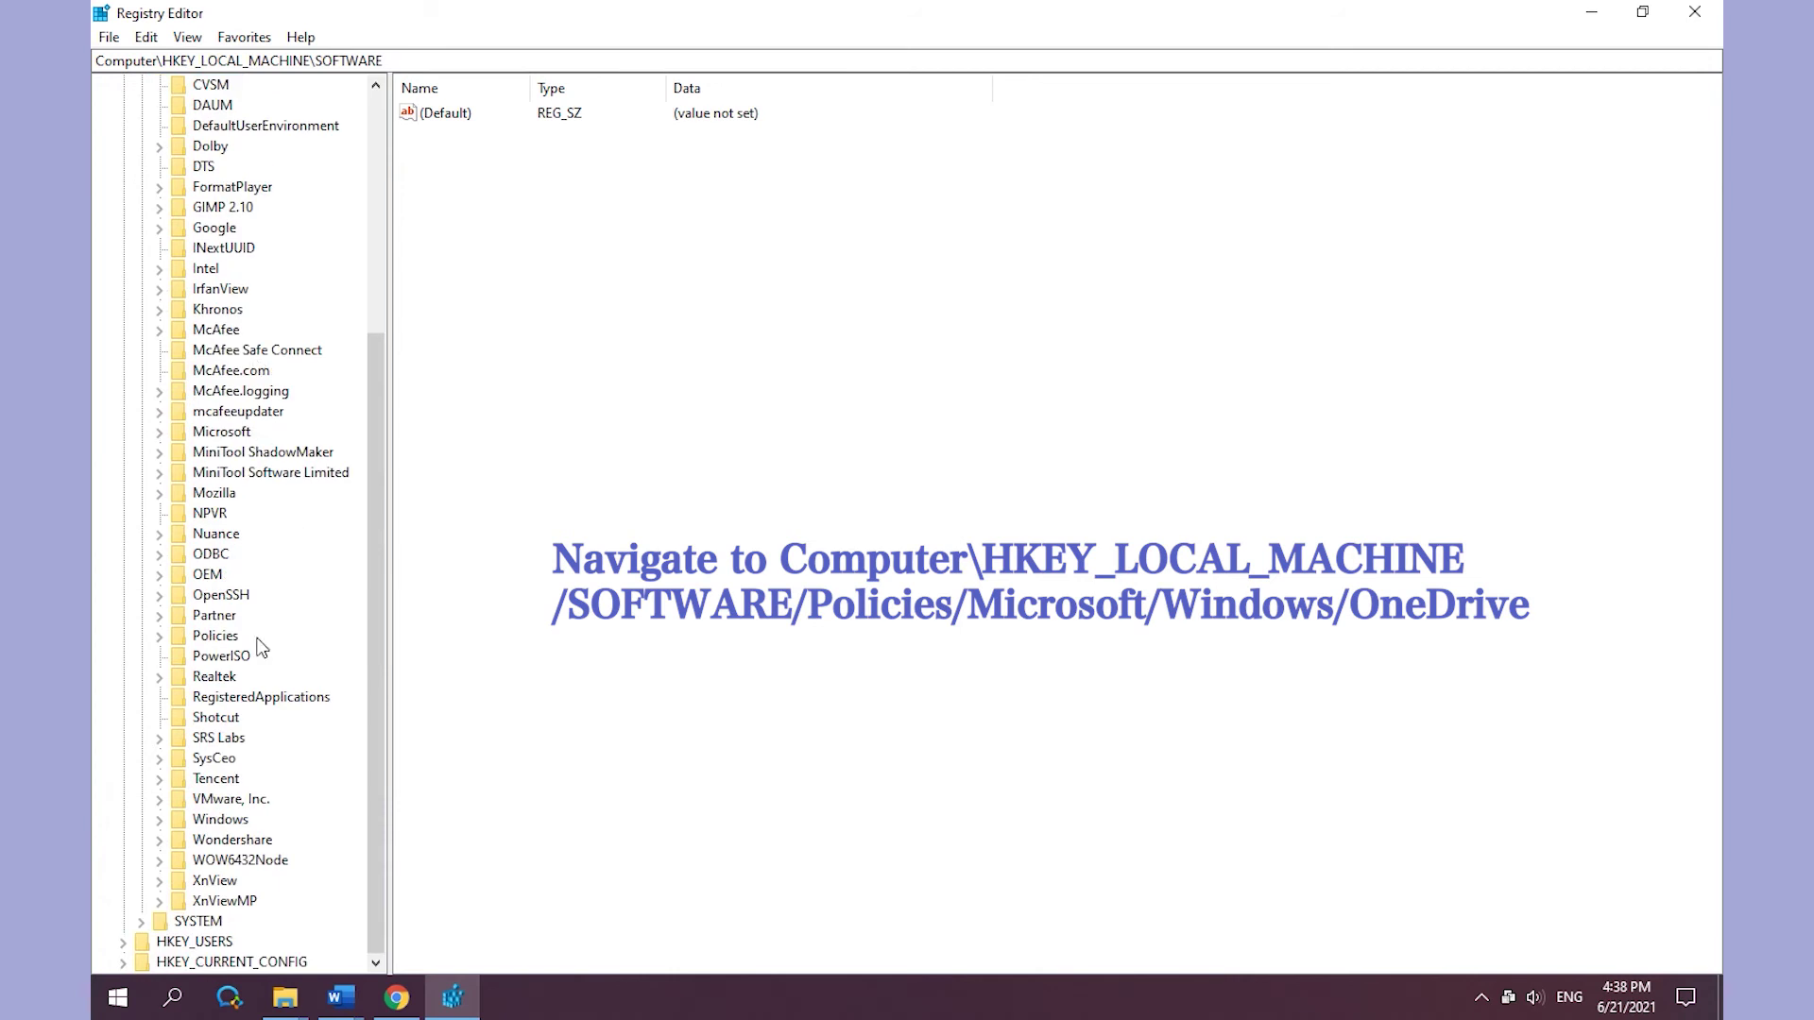
pyautogui.doubleClick(225, 639)
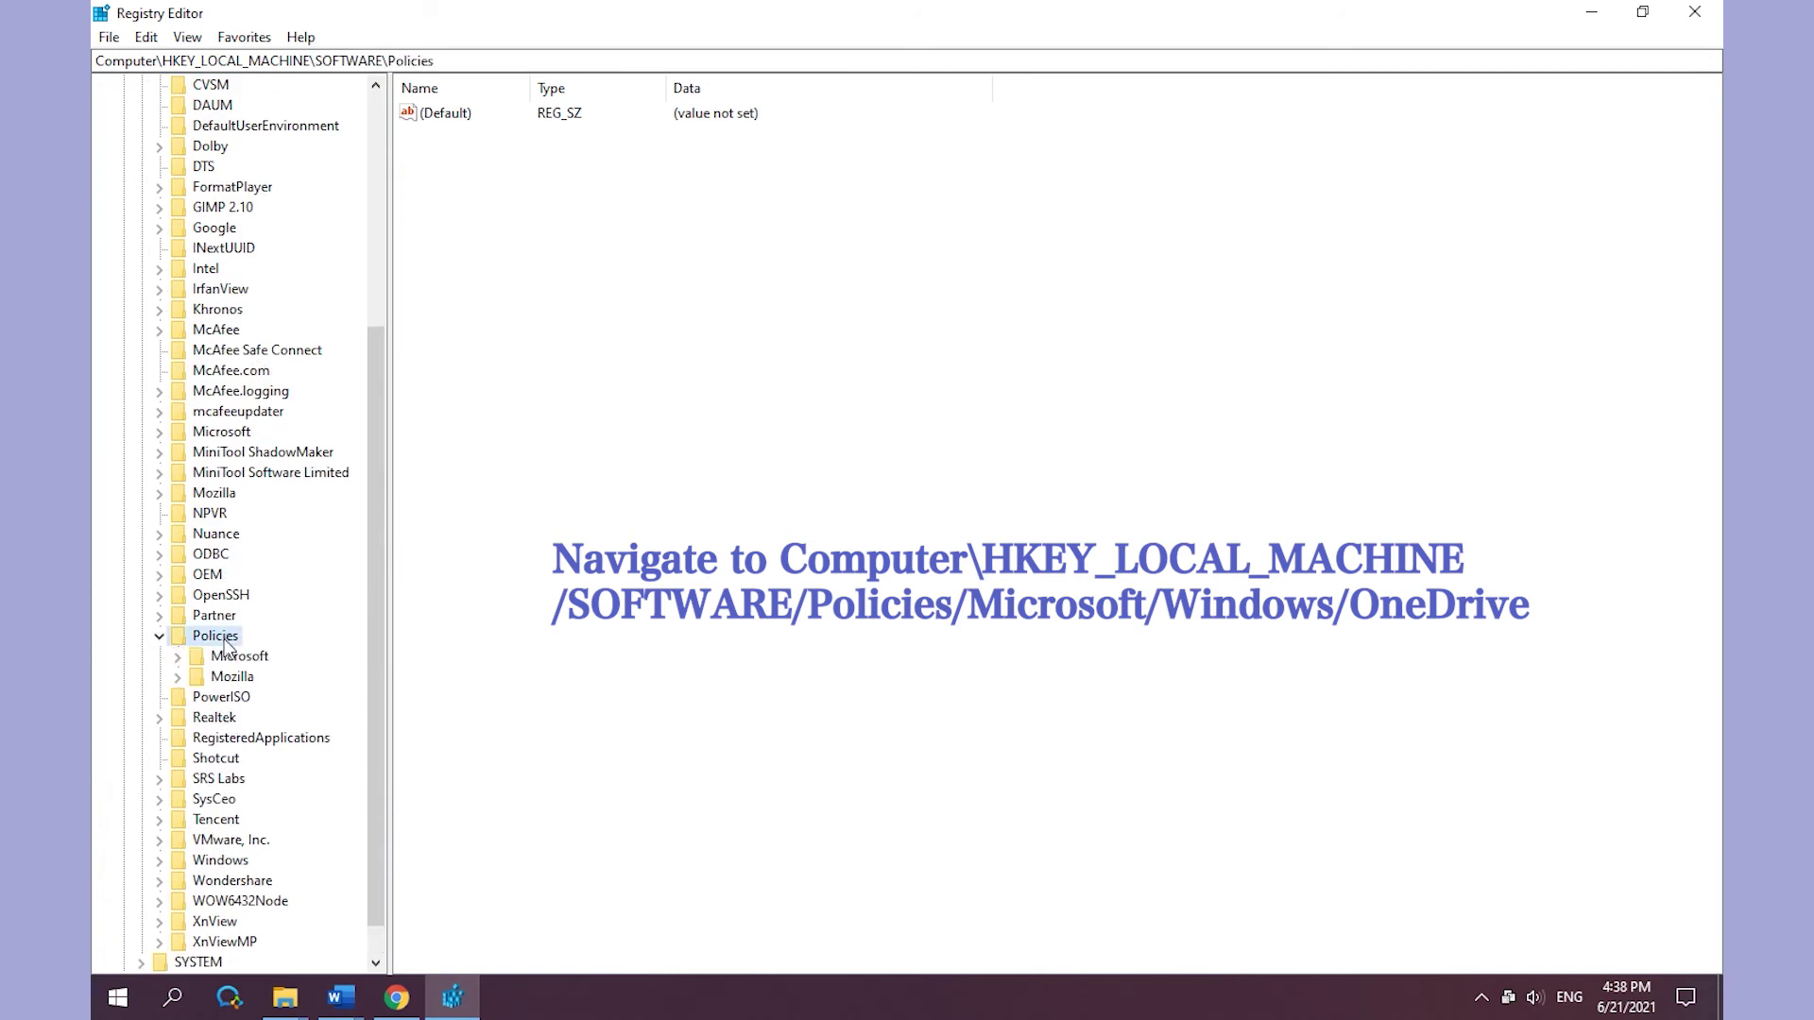
pyautogui.doubleClick(230, 658)
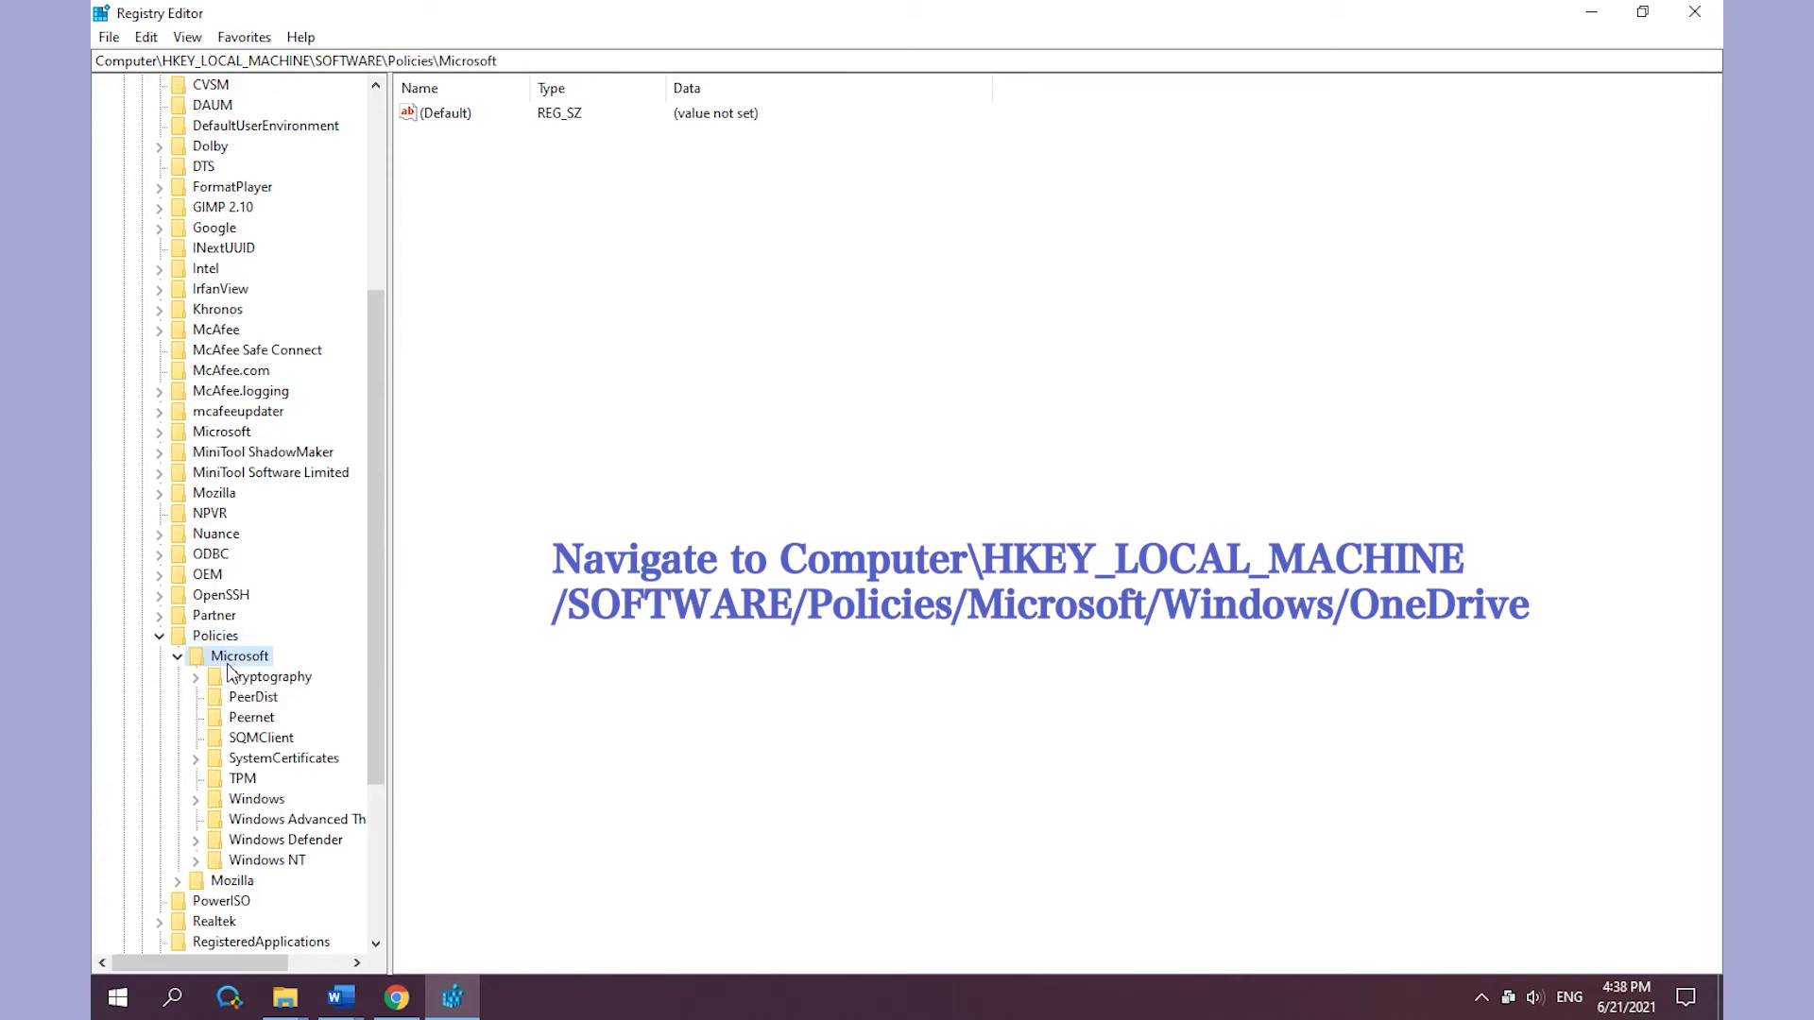
pyautogui.doubleClick(256, 799)
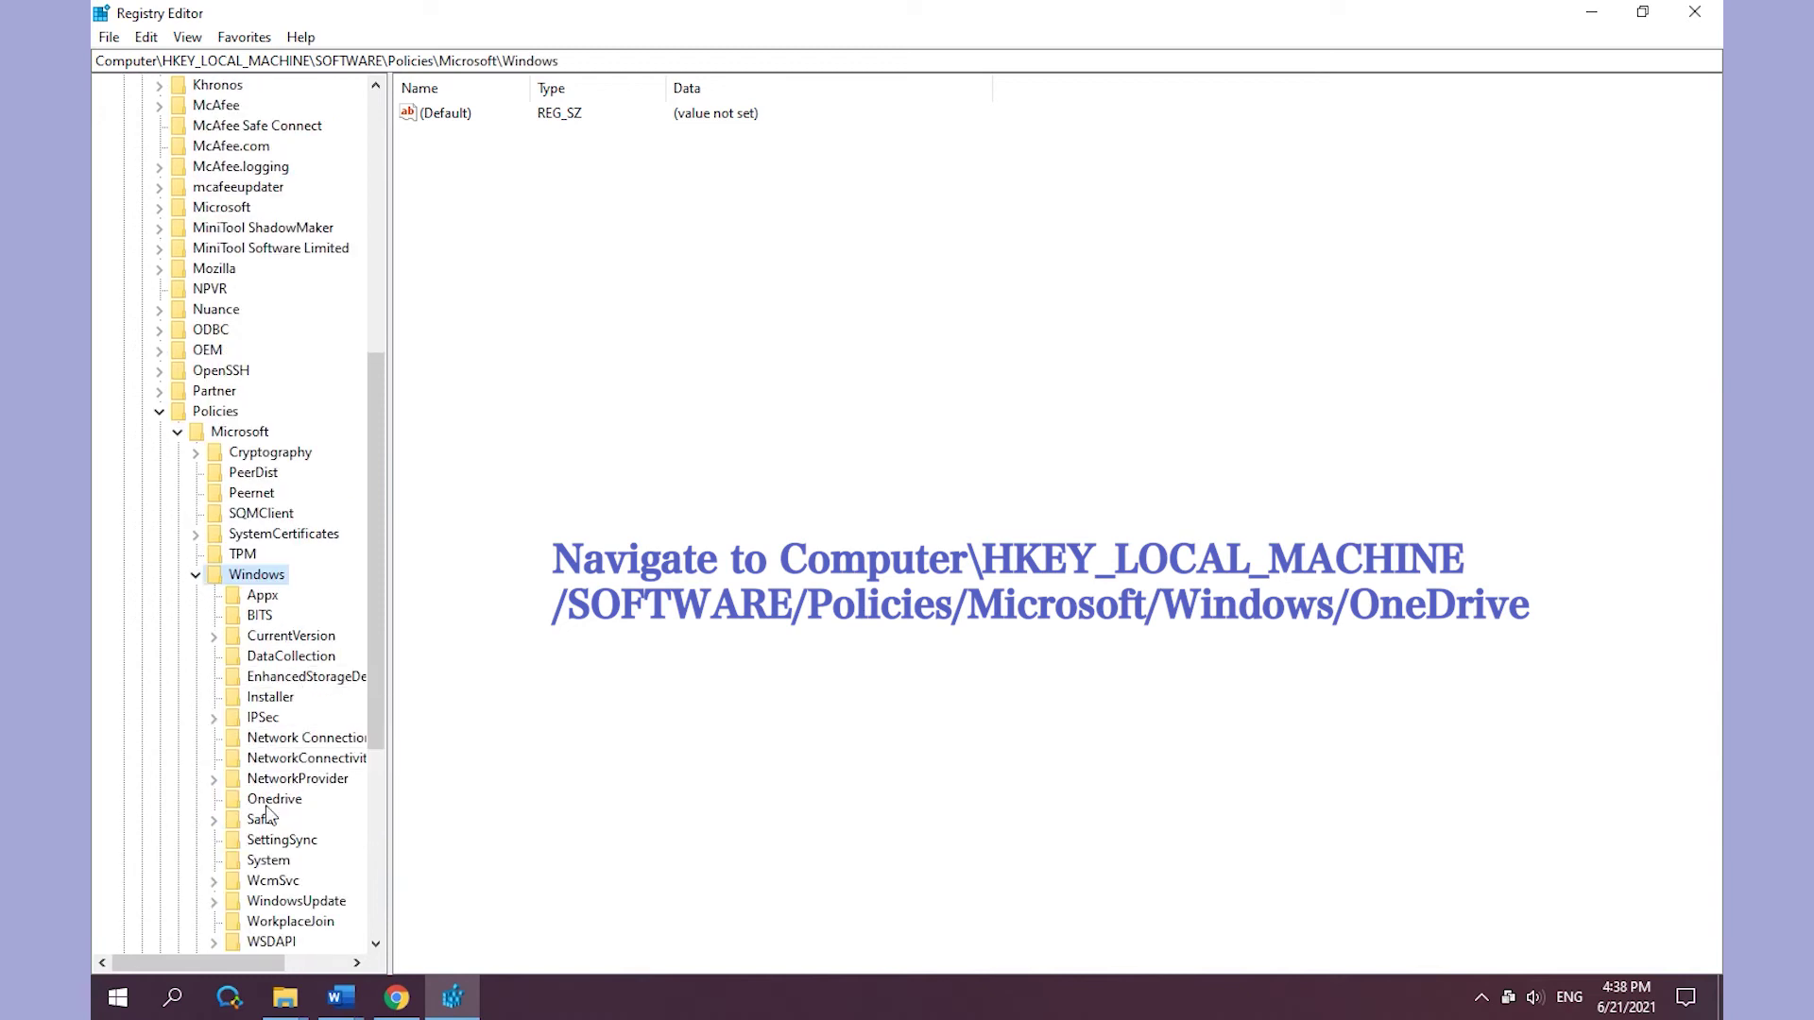
pyautogui.click(264, 800)
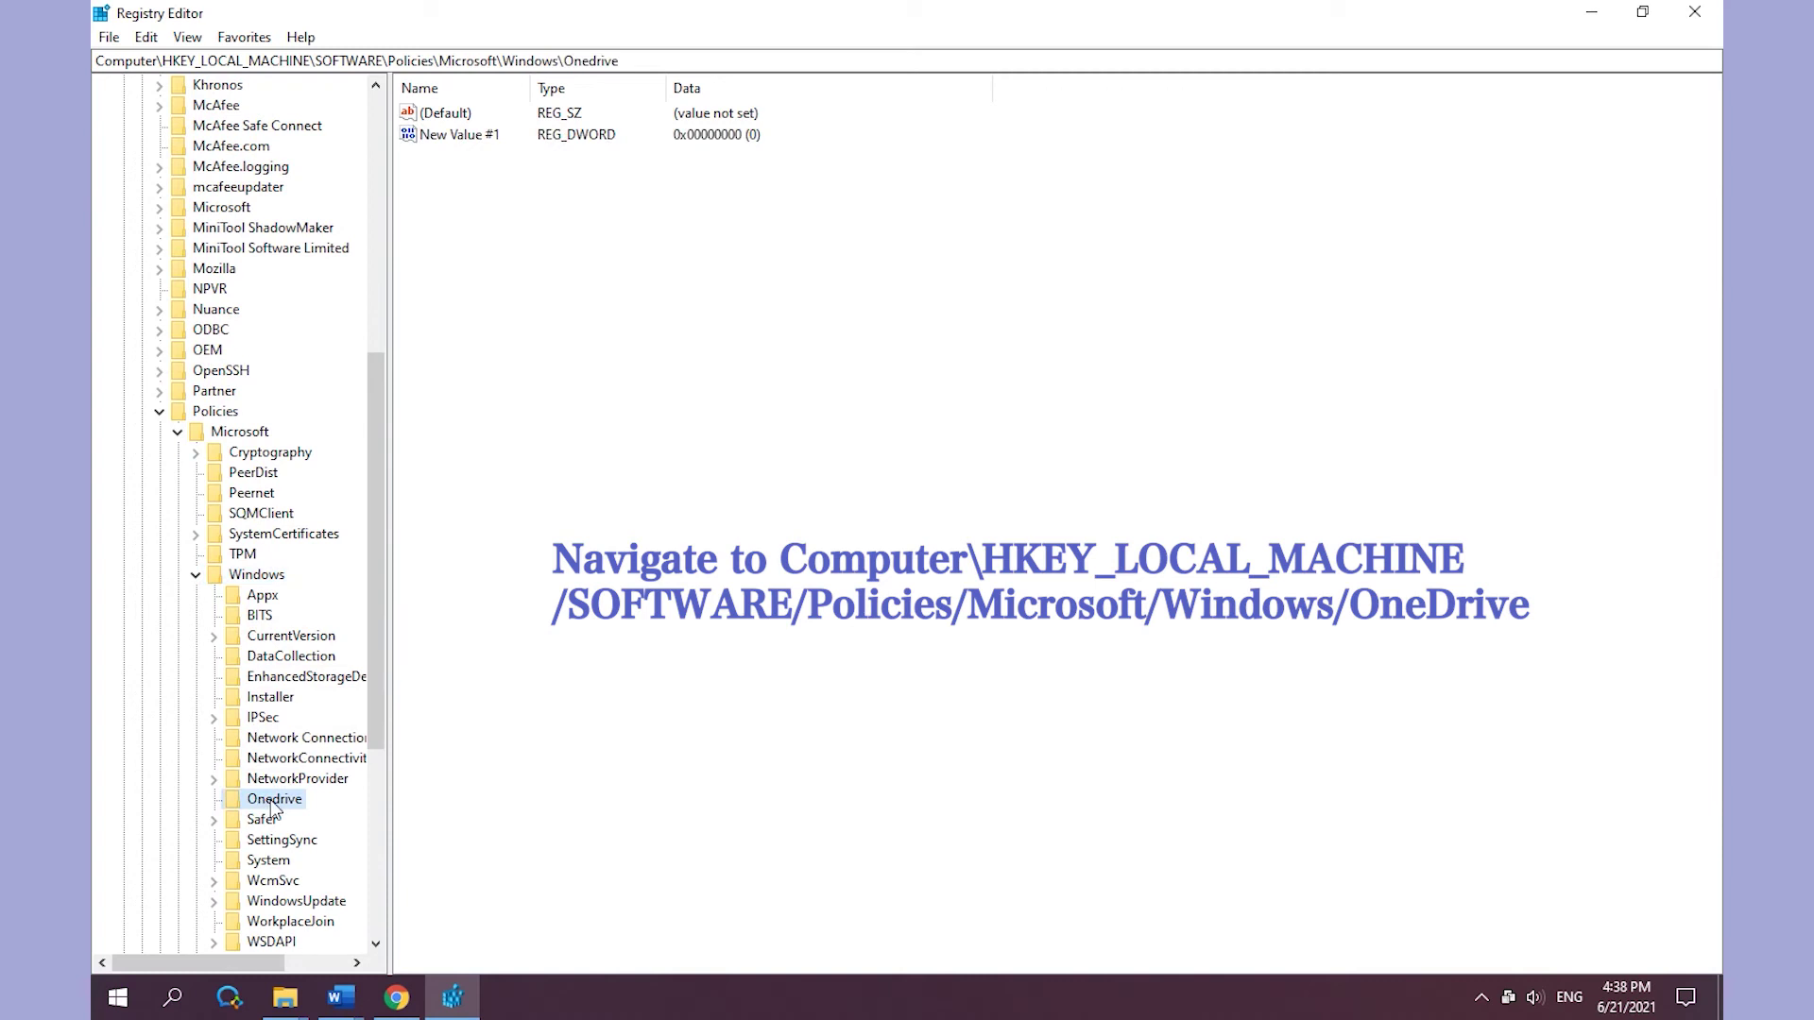
# Create a new DWORD (32-bit) value named DisableFileSyncNGSC in the Onedrive key
pyautogui.rightClick(519, 187)
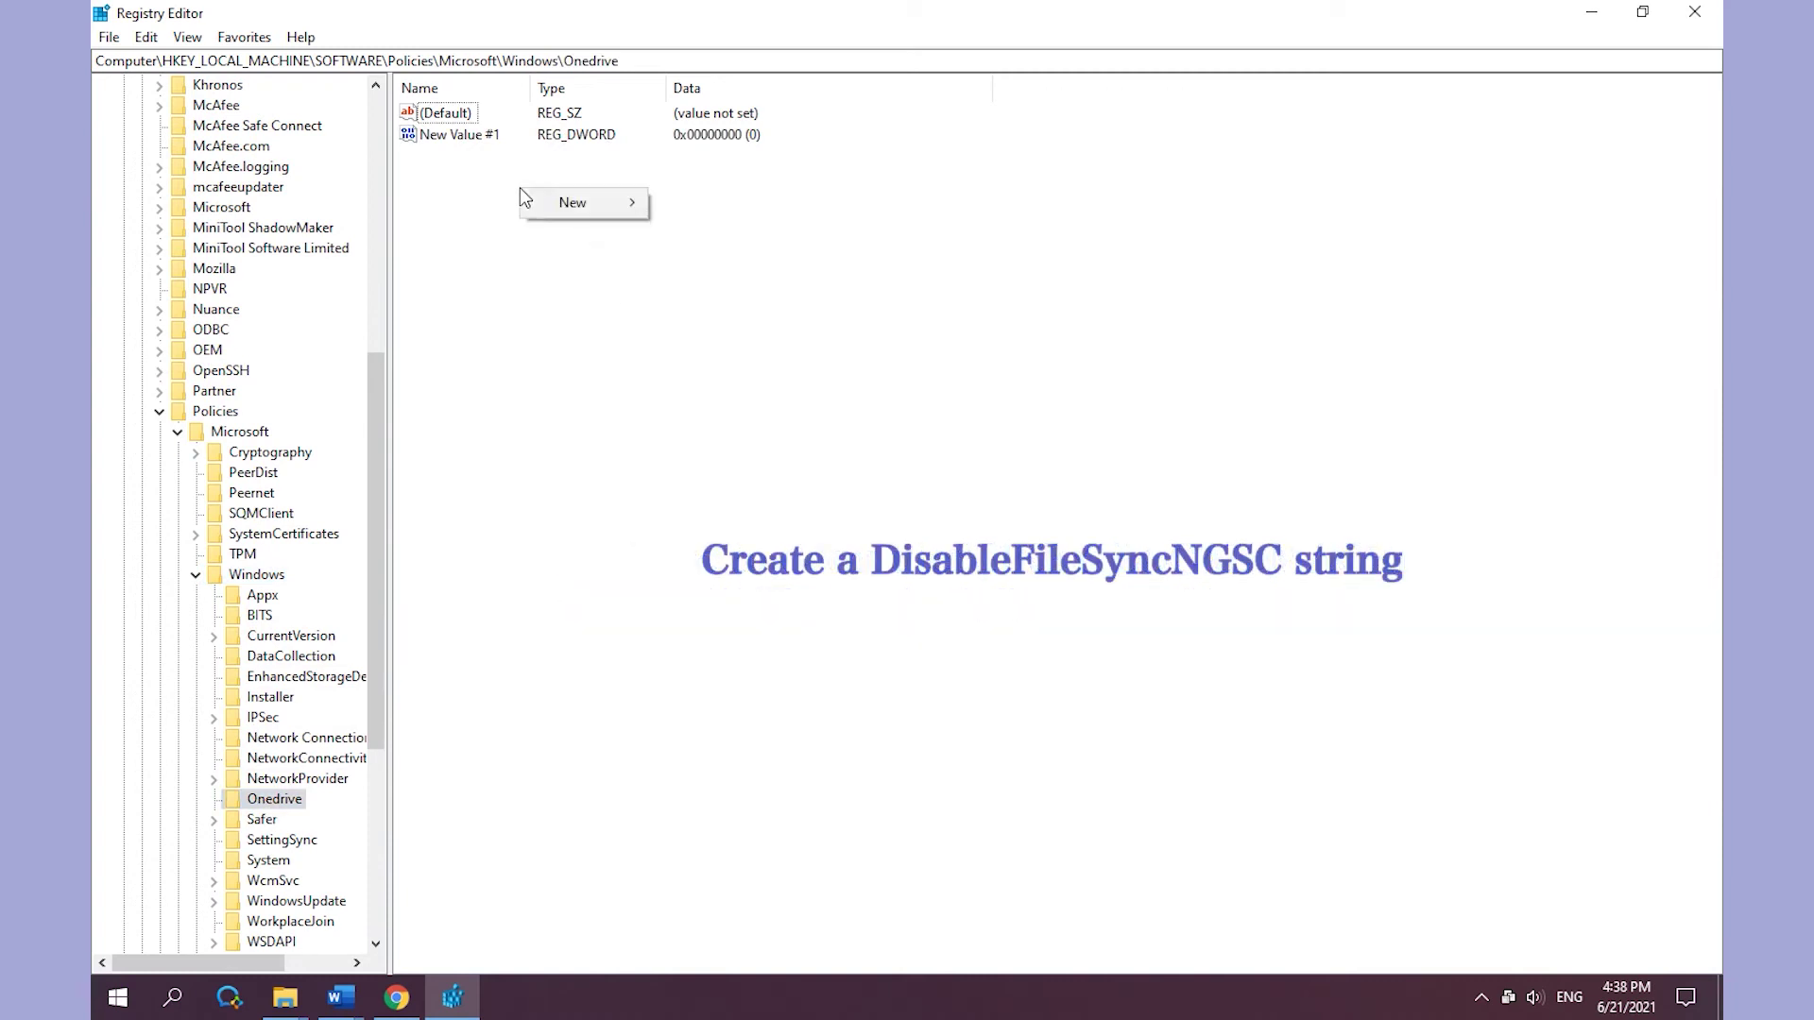
pyautogui.moveTo(635, 209)
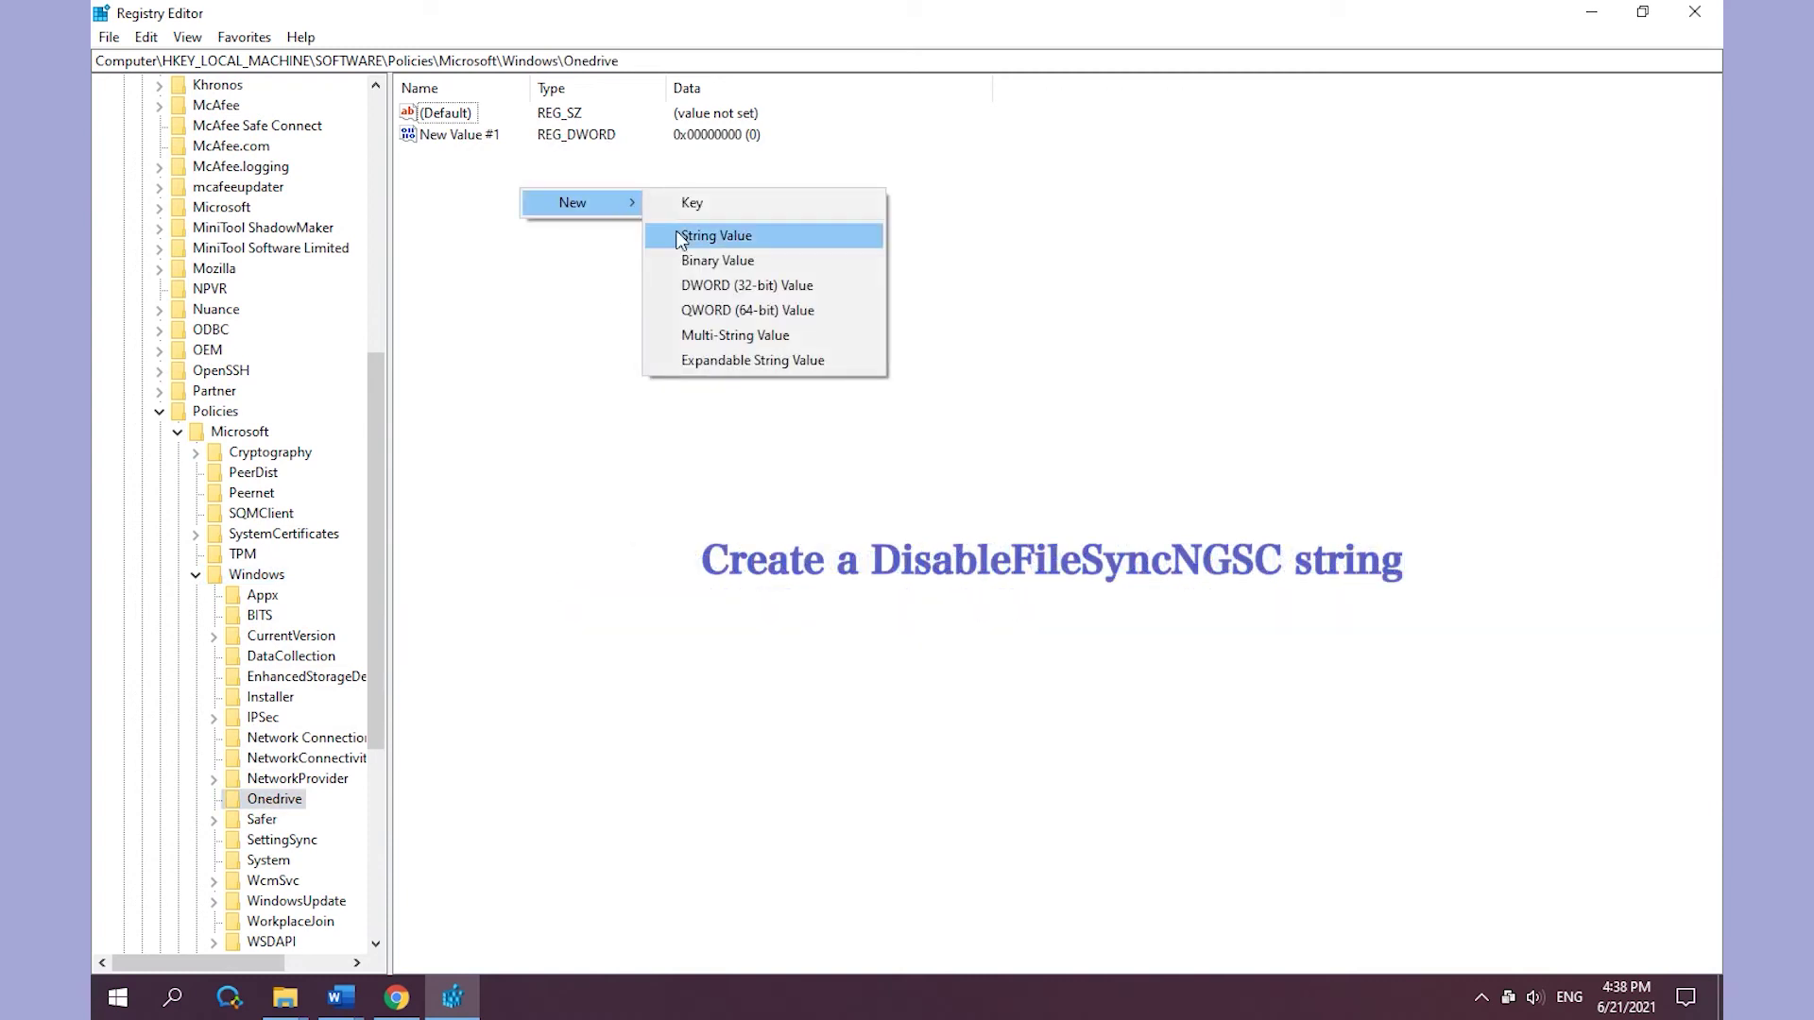
pyautogui.click(763, 285)
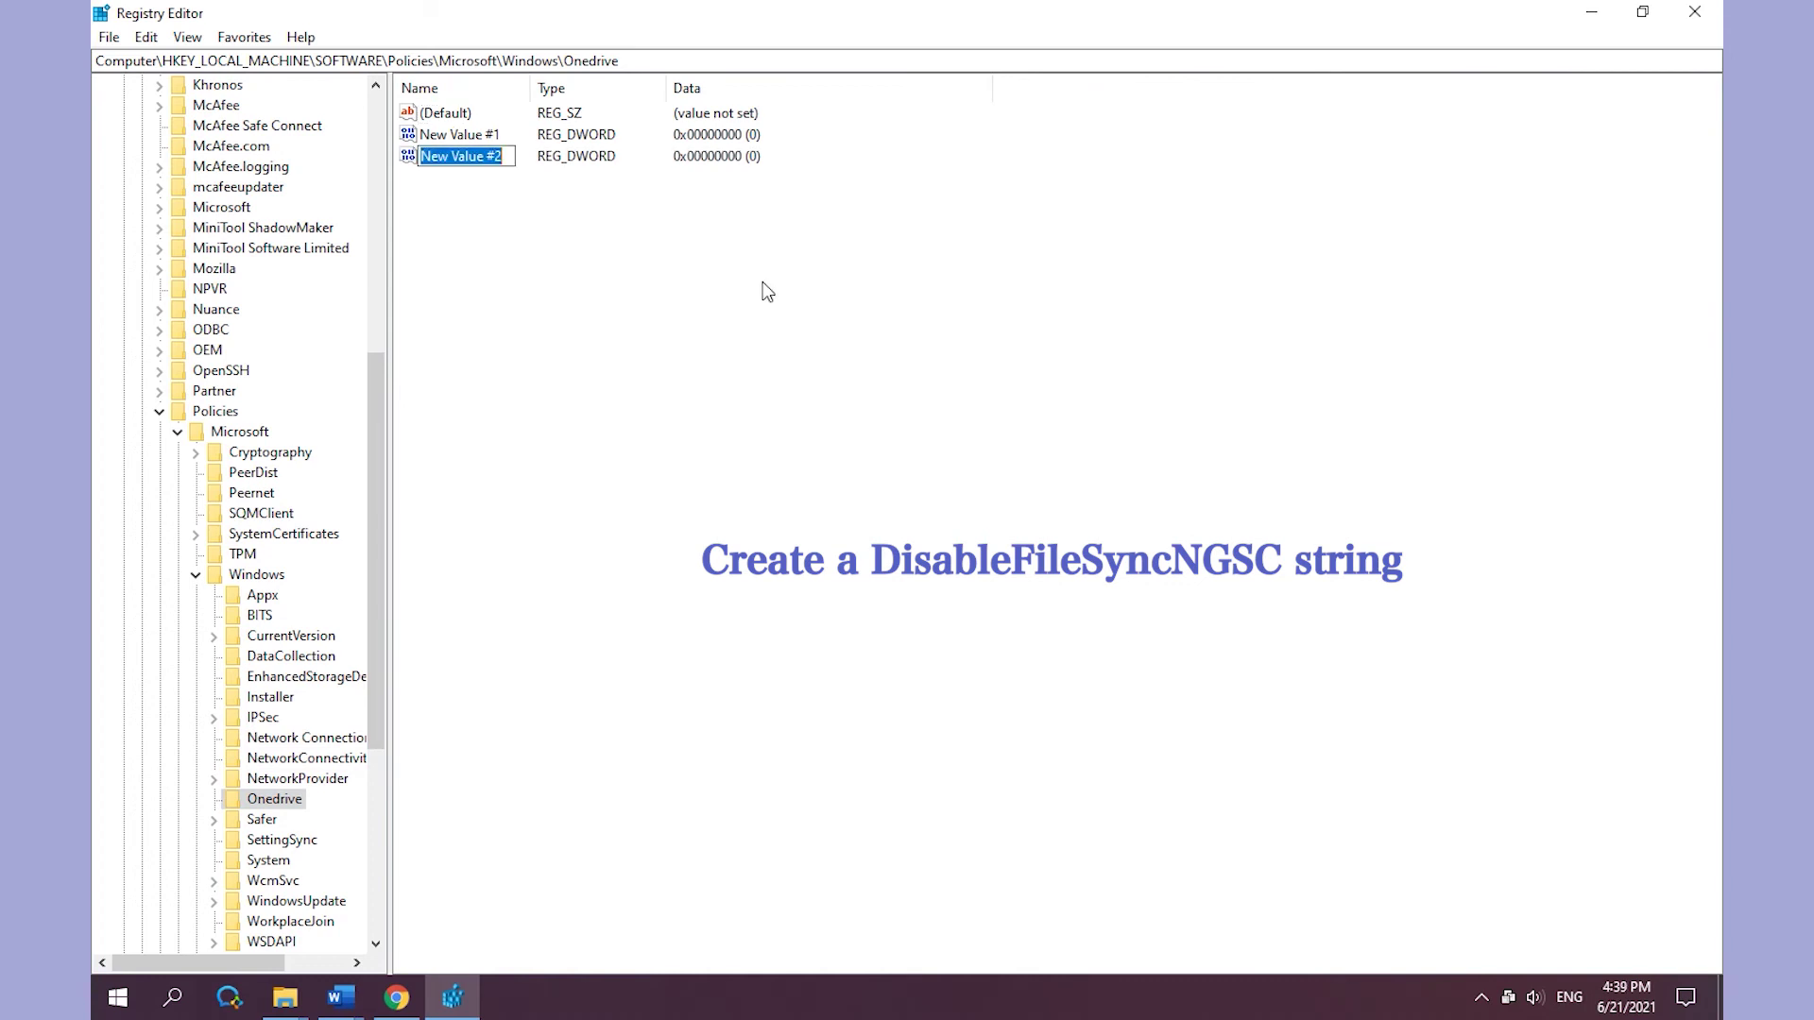
pyautogui.write('DisableFileSyncNGSC')
pyautogui.press('Return')
pyautogui.click(757, 286)
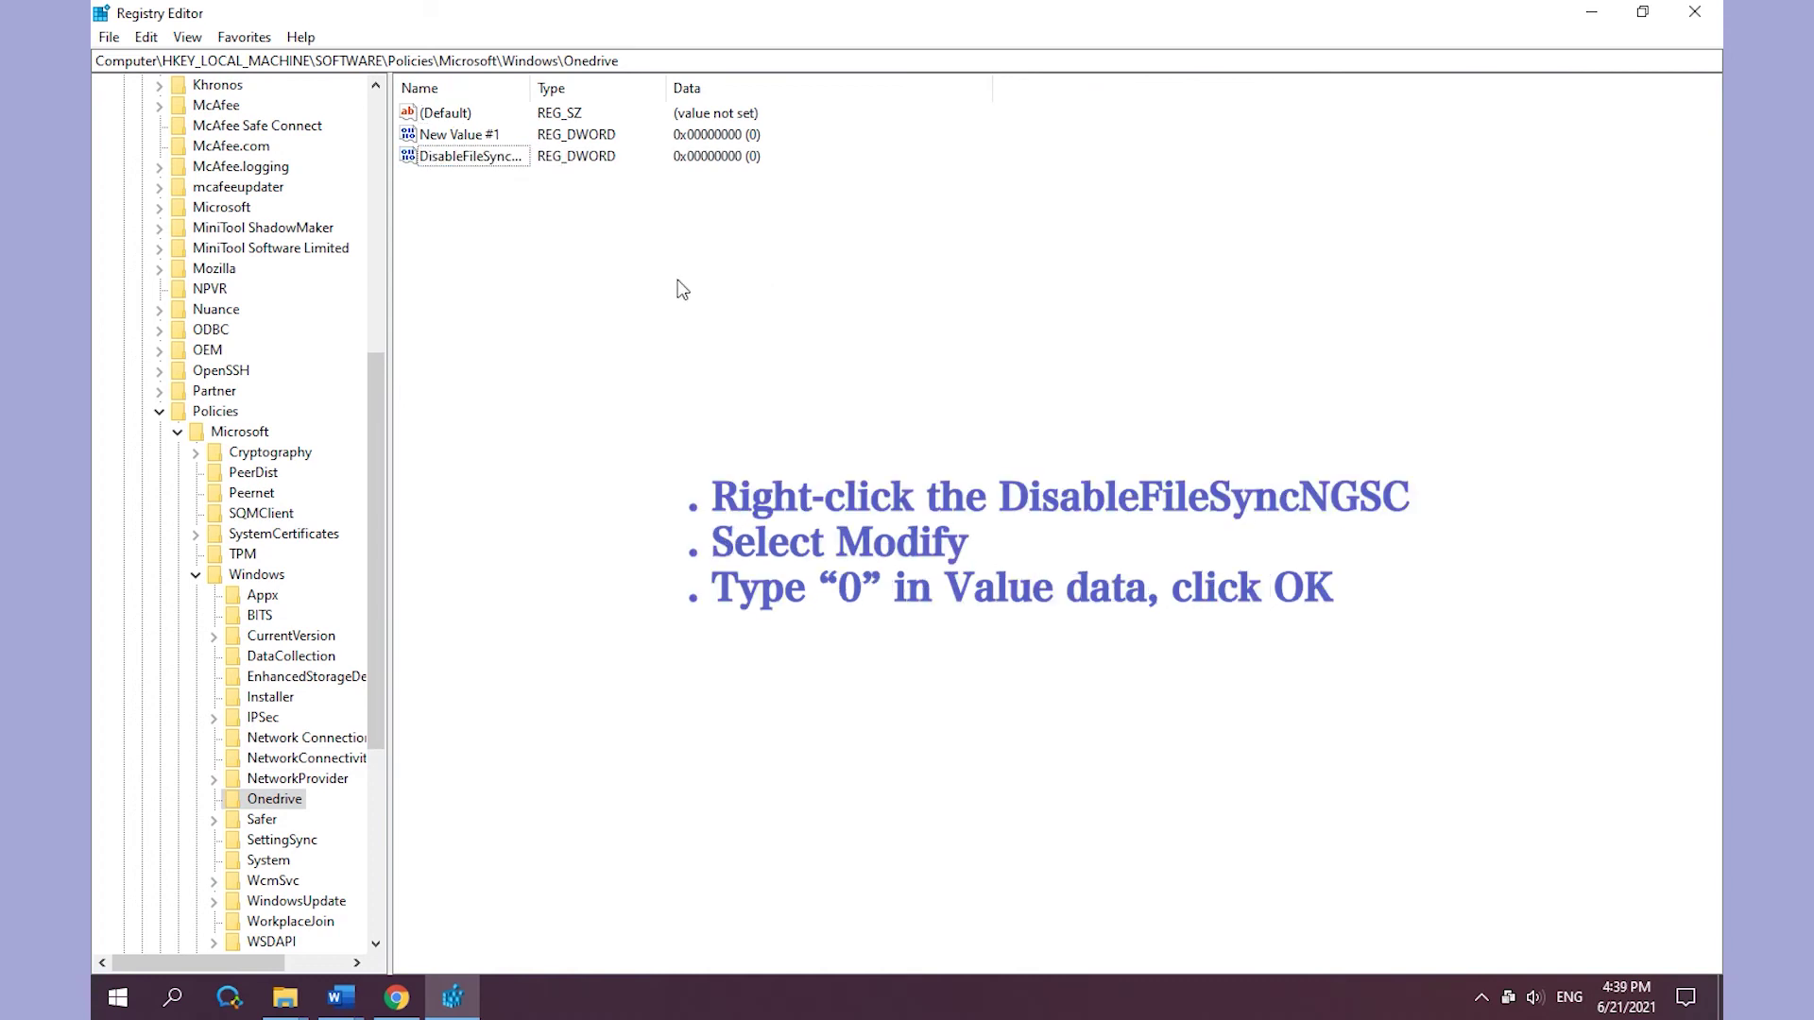
# Set DisableFileSyncNGSC's value data to 0, then close Registry Editor
pyautogui.rightClick(458, 159)
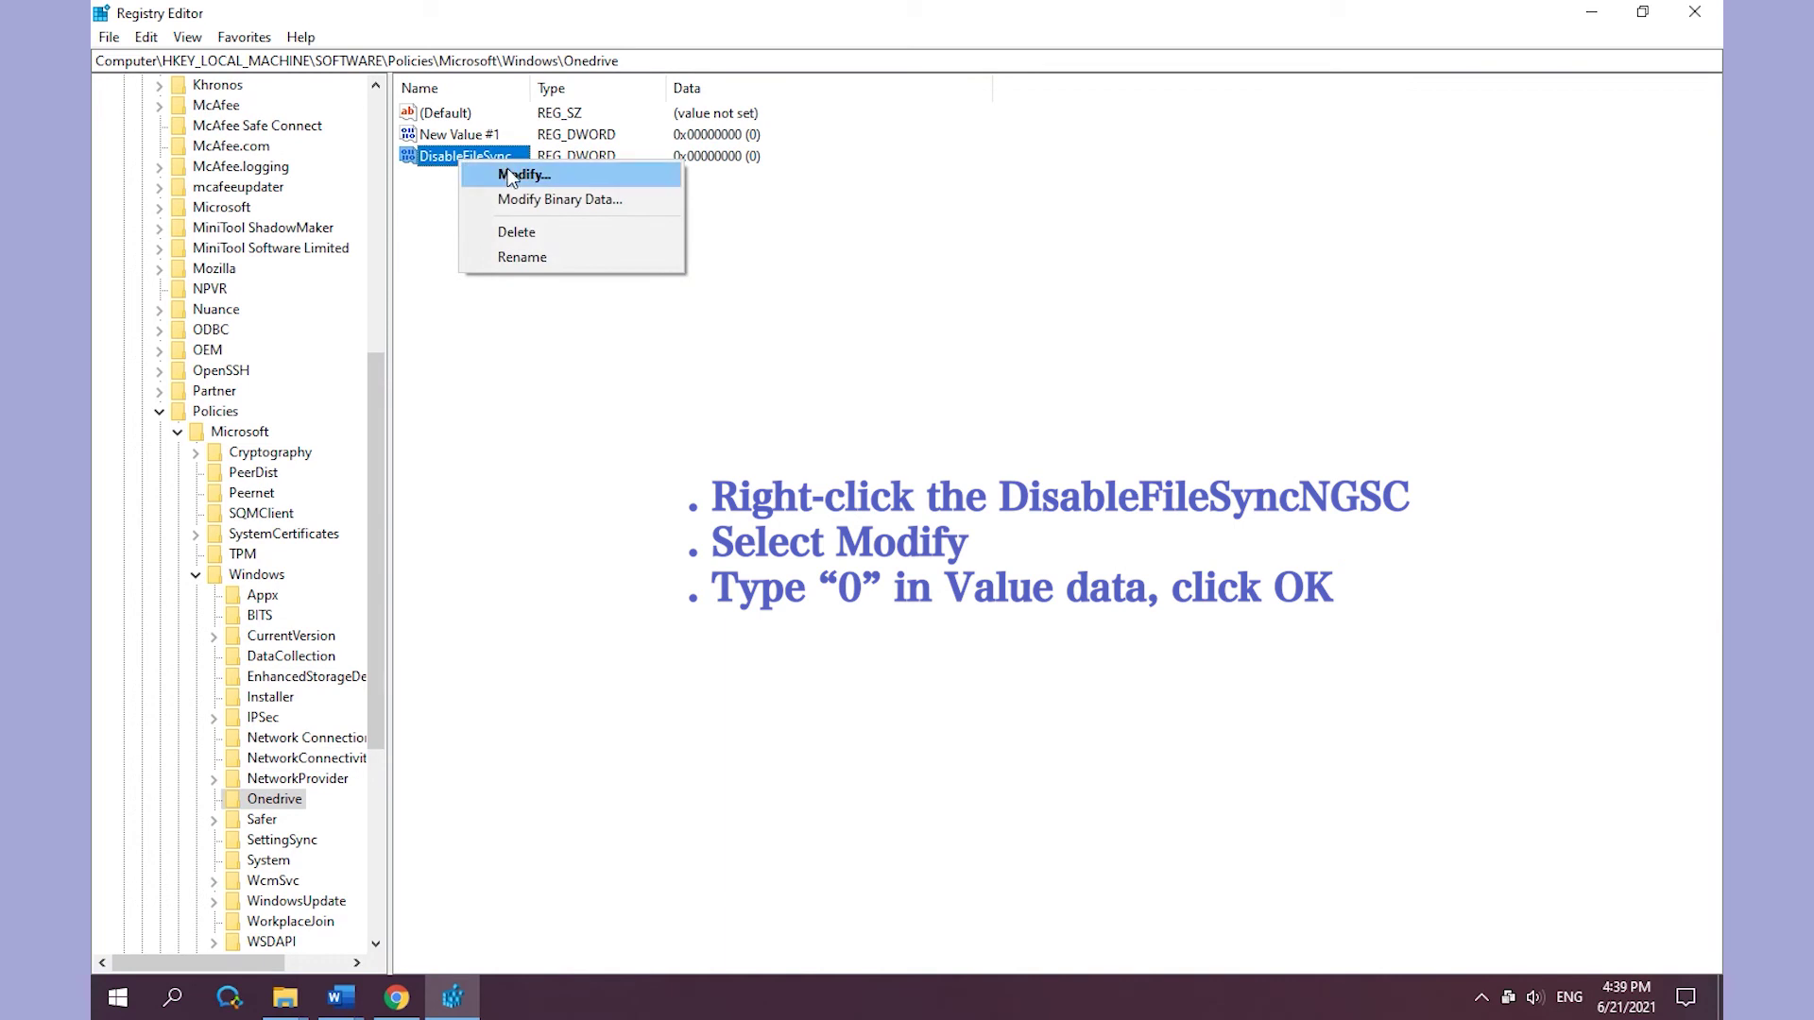
pyautogui.click(510, 177)
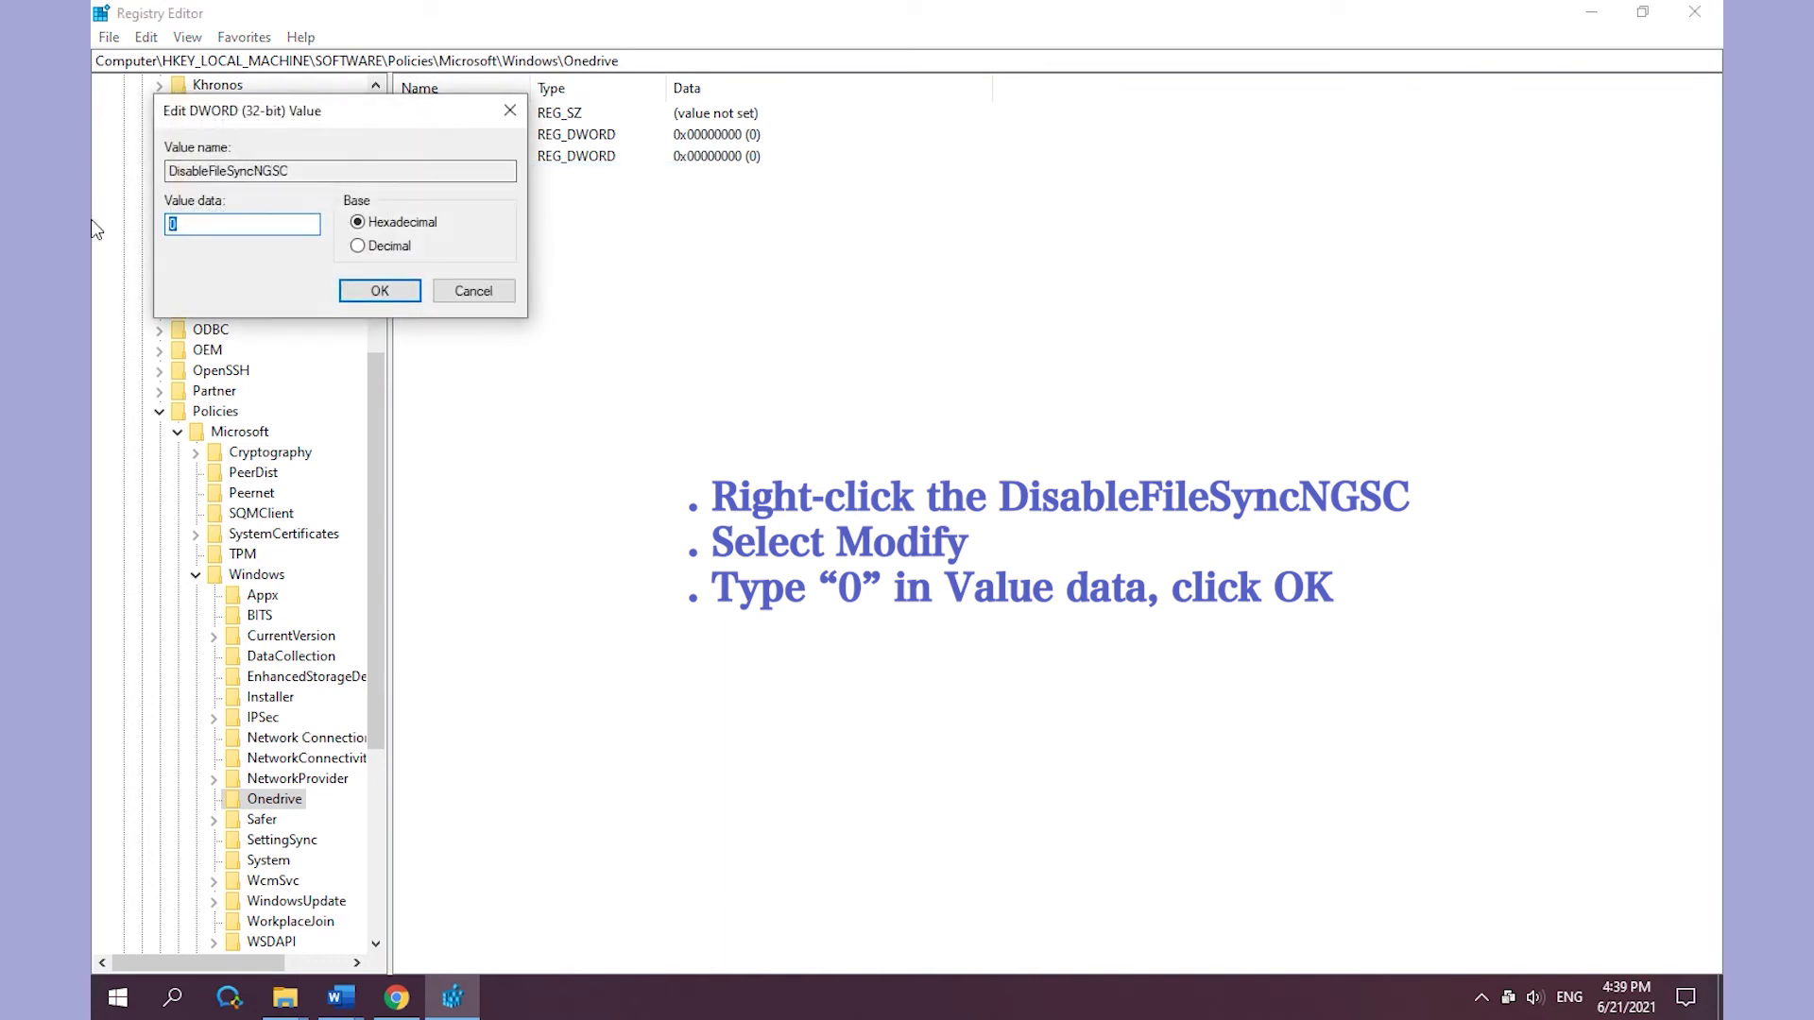
pyautogui.write('0')
pyautogui.click(380, 291)
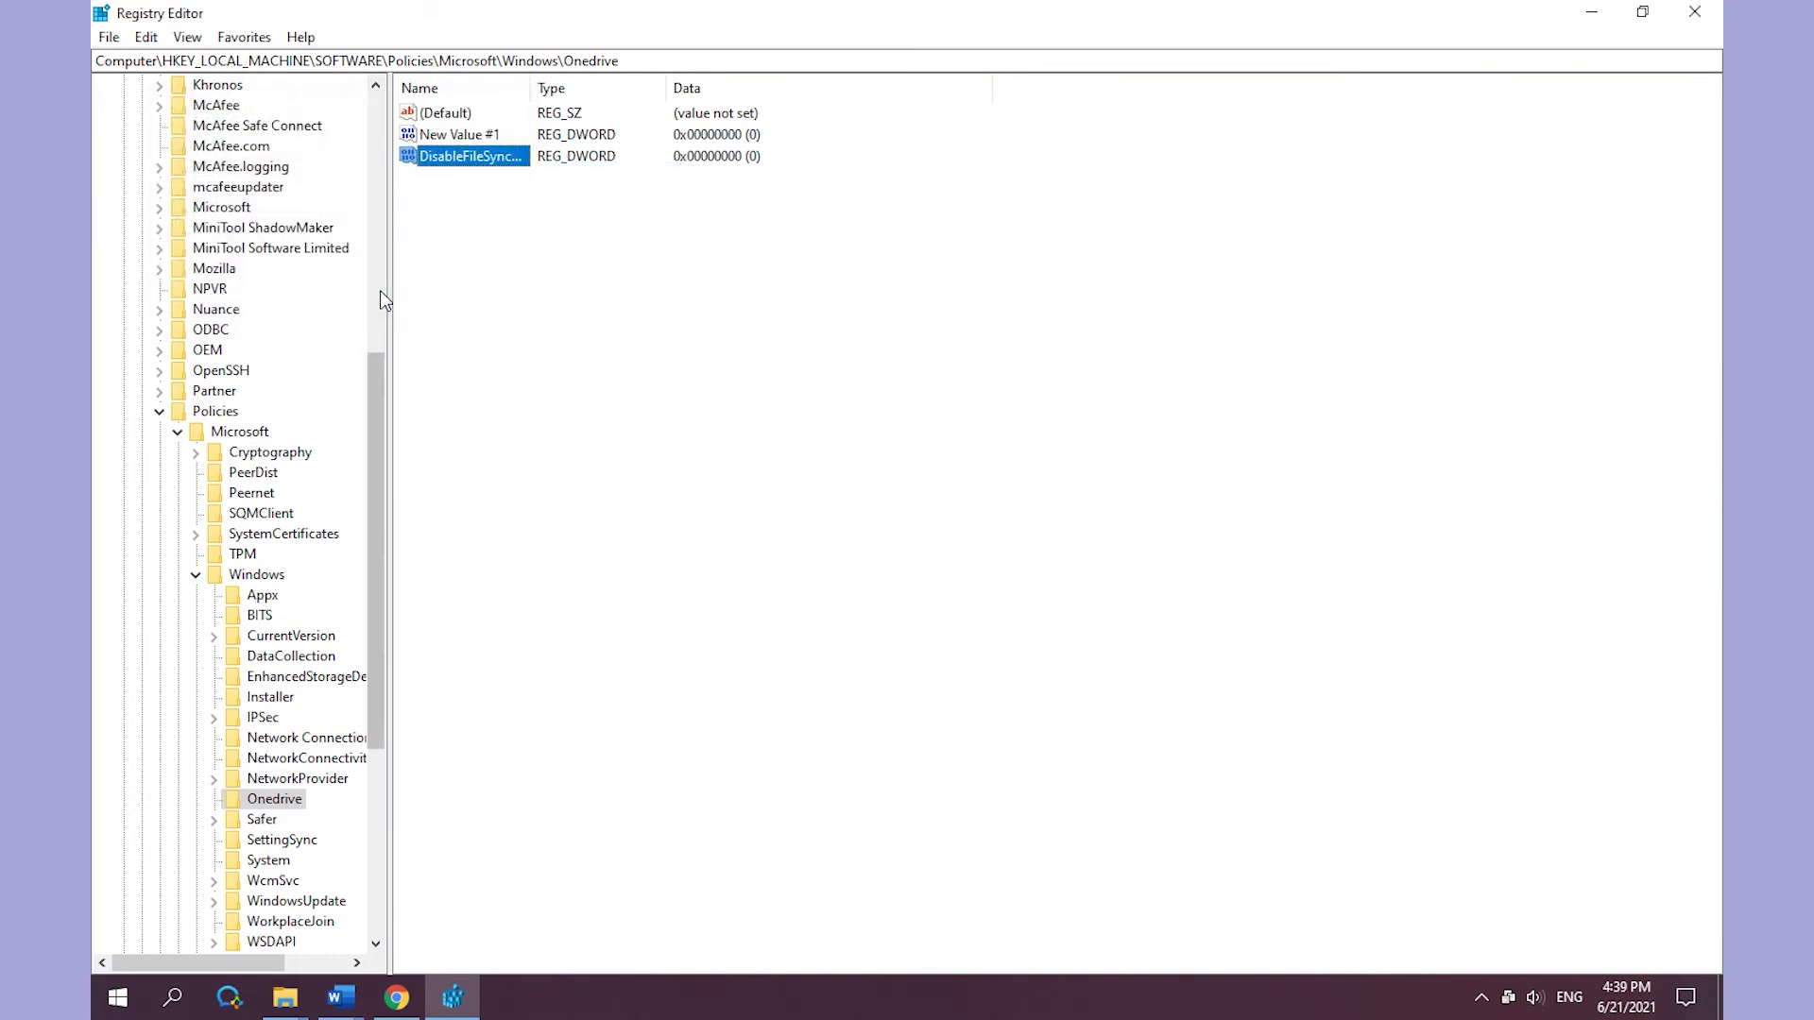
pyautogui.click(1694, 12)
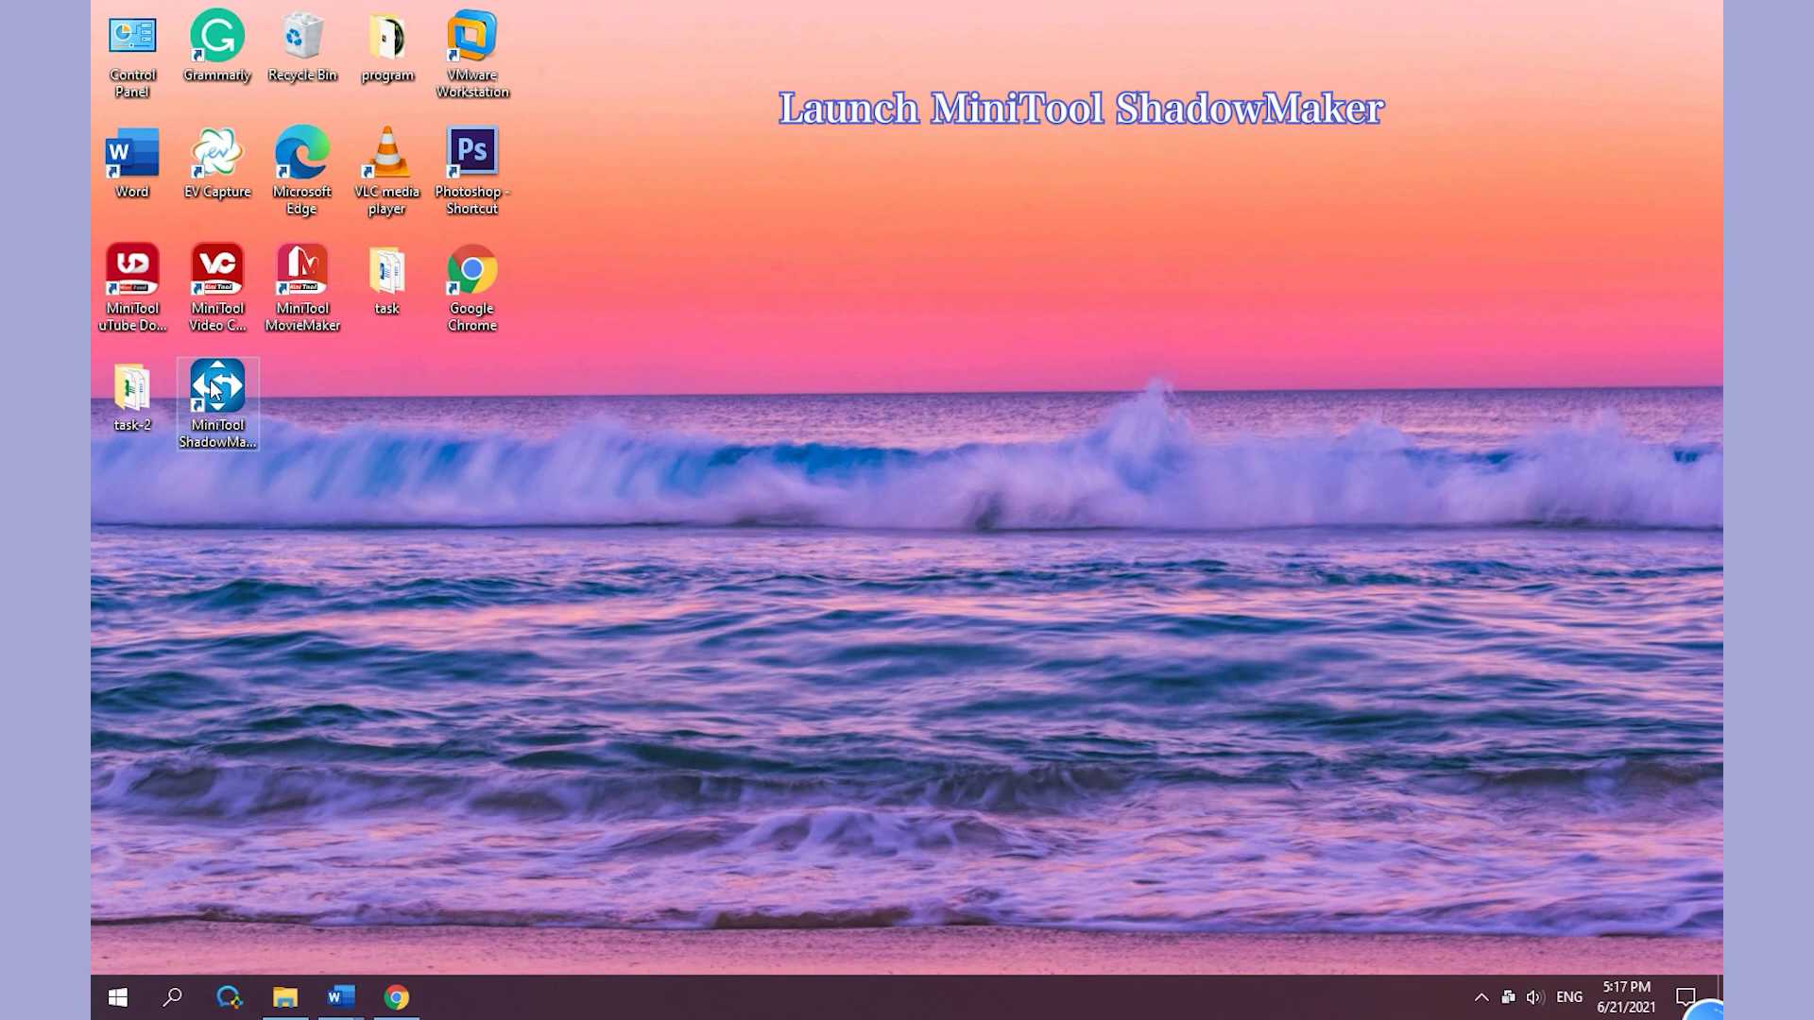
# Launch MiniTool ShadowMaker from its desktop shortcut
pyautogui.doubleClick(215, 387)
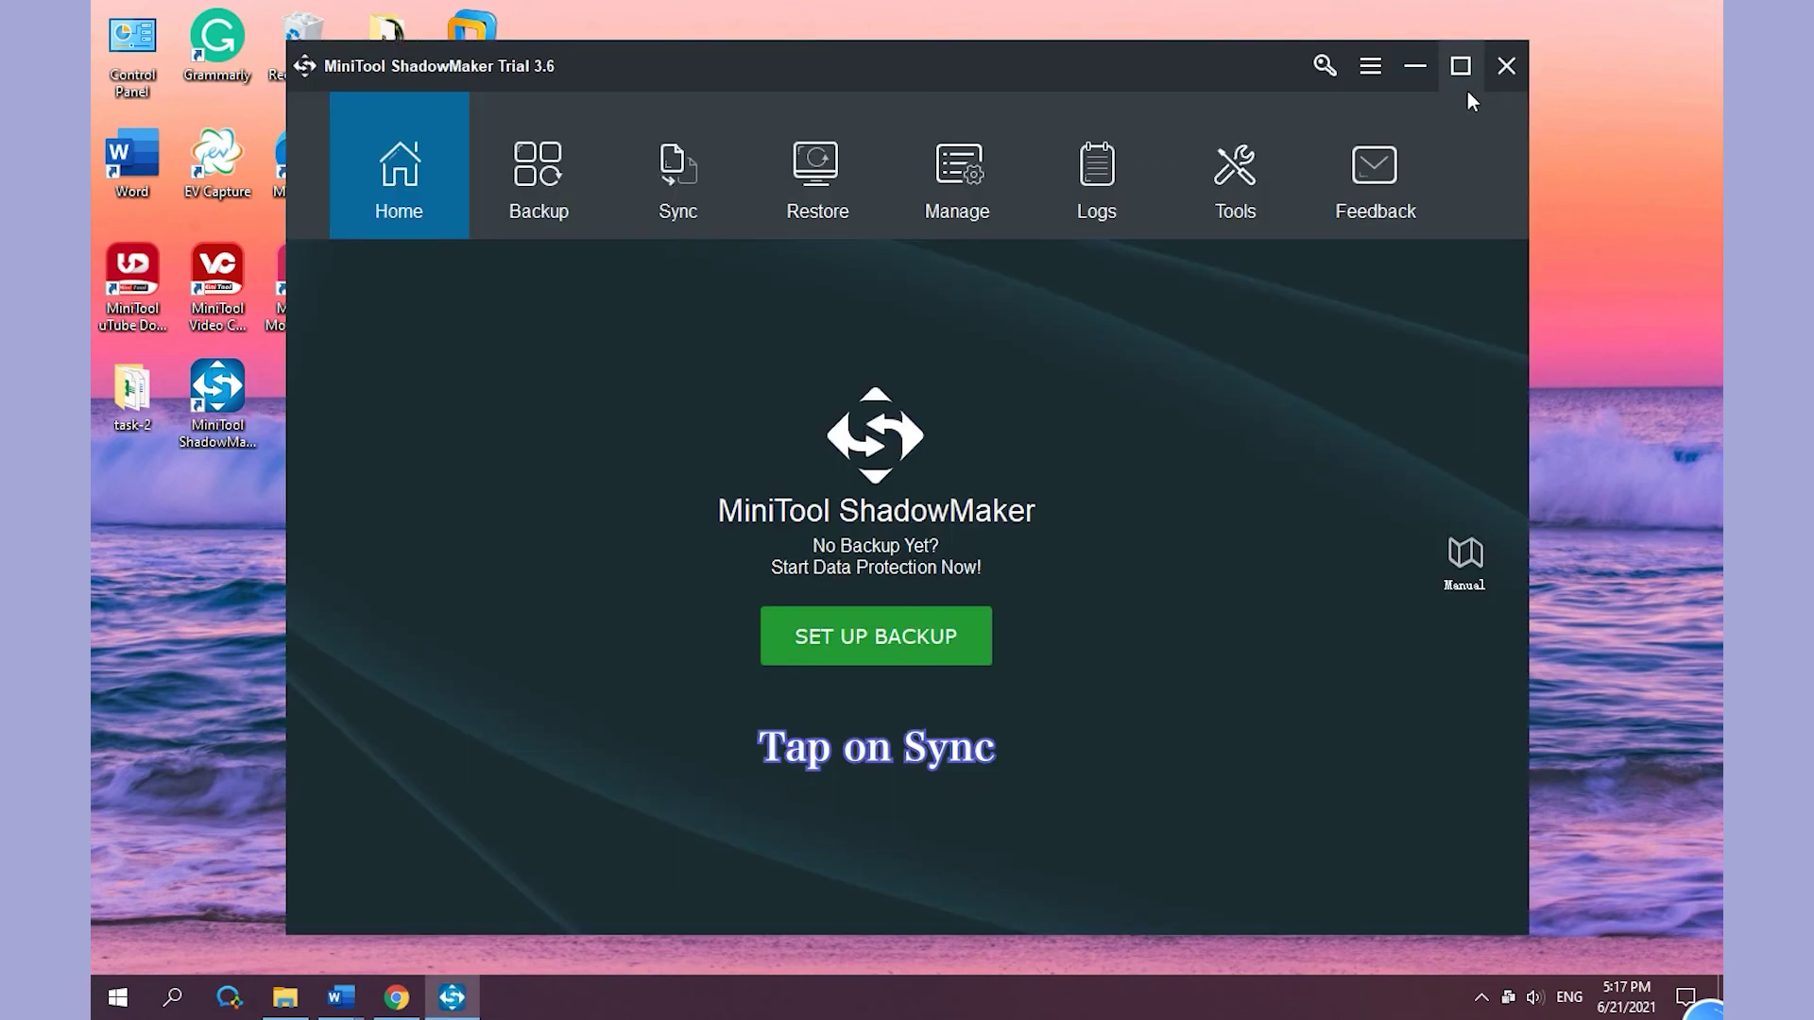
# On the Sync page, choose the Photo folder on Local Disk (E:) as the sync source
pyautogui.click(675, 176)
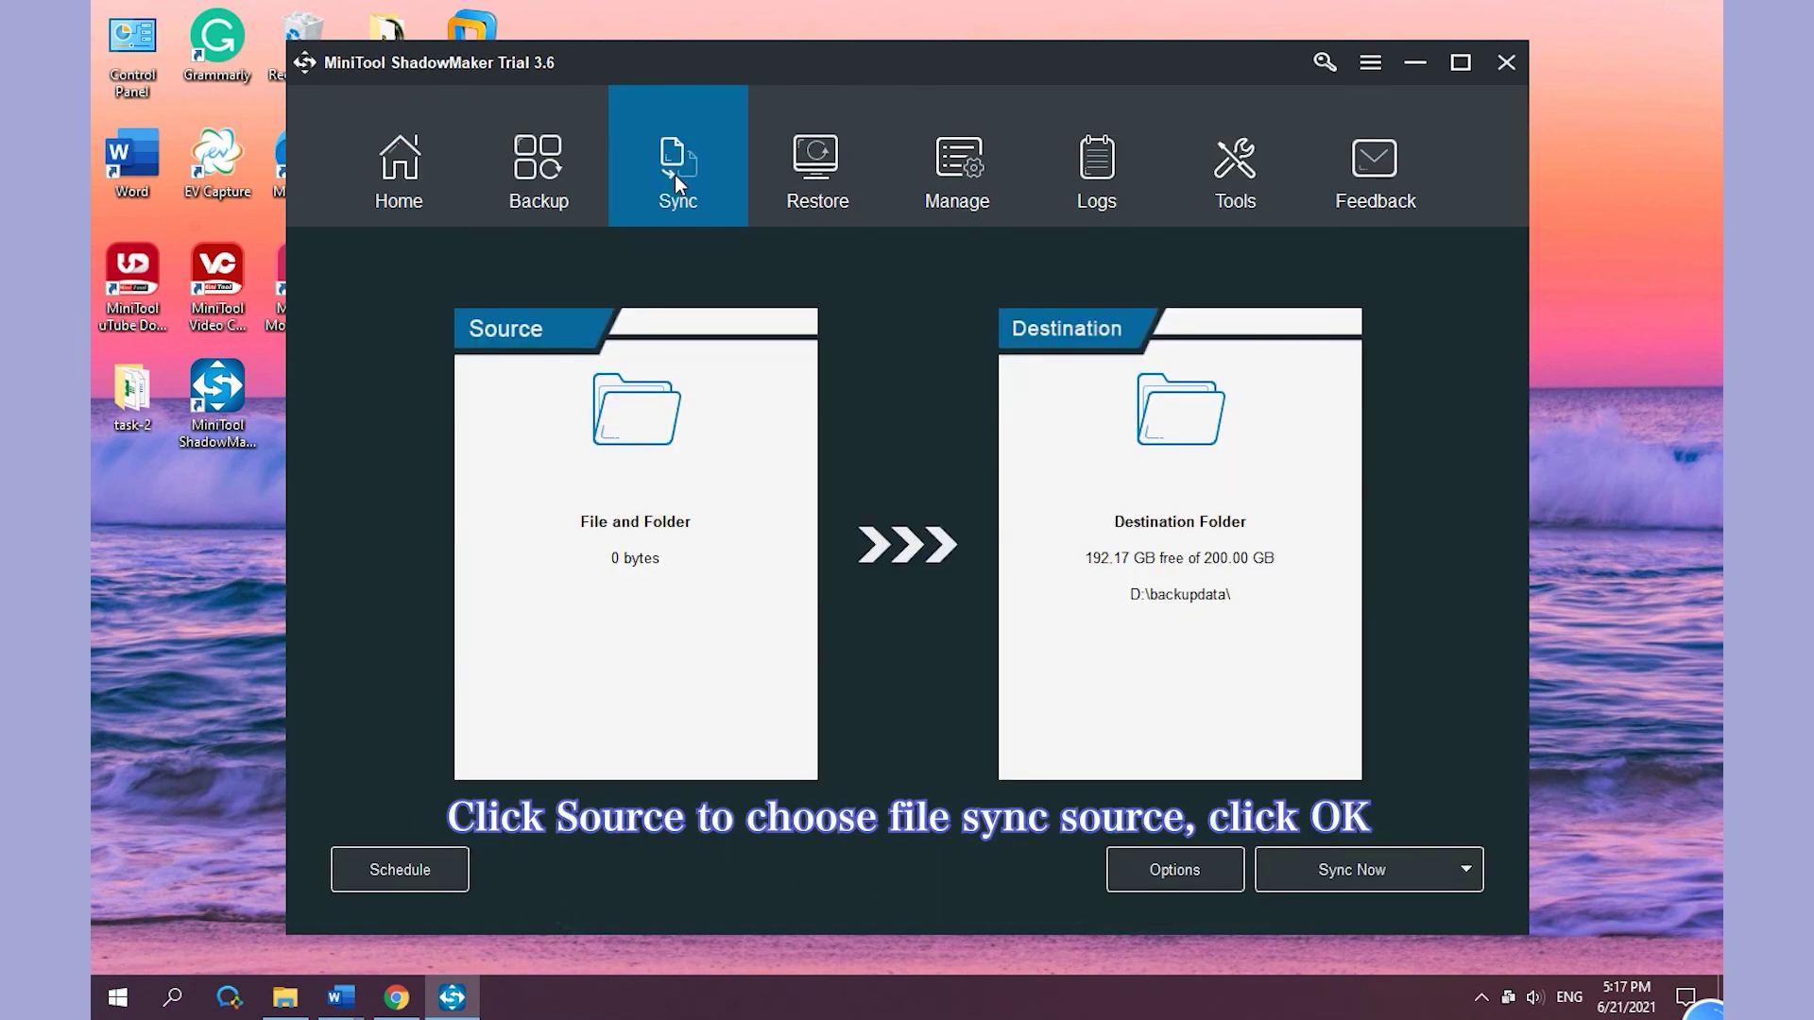
pyautogui.click(629, 418)
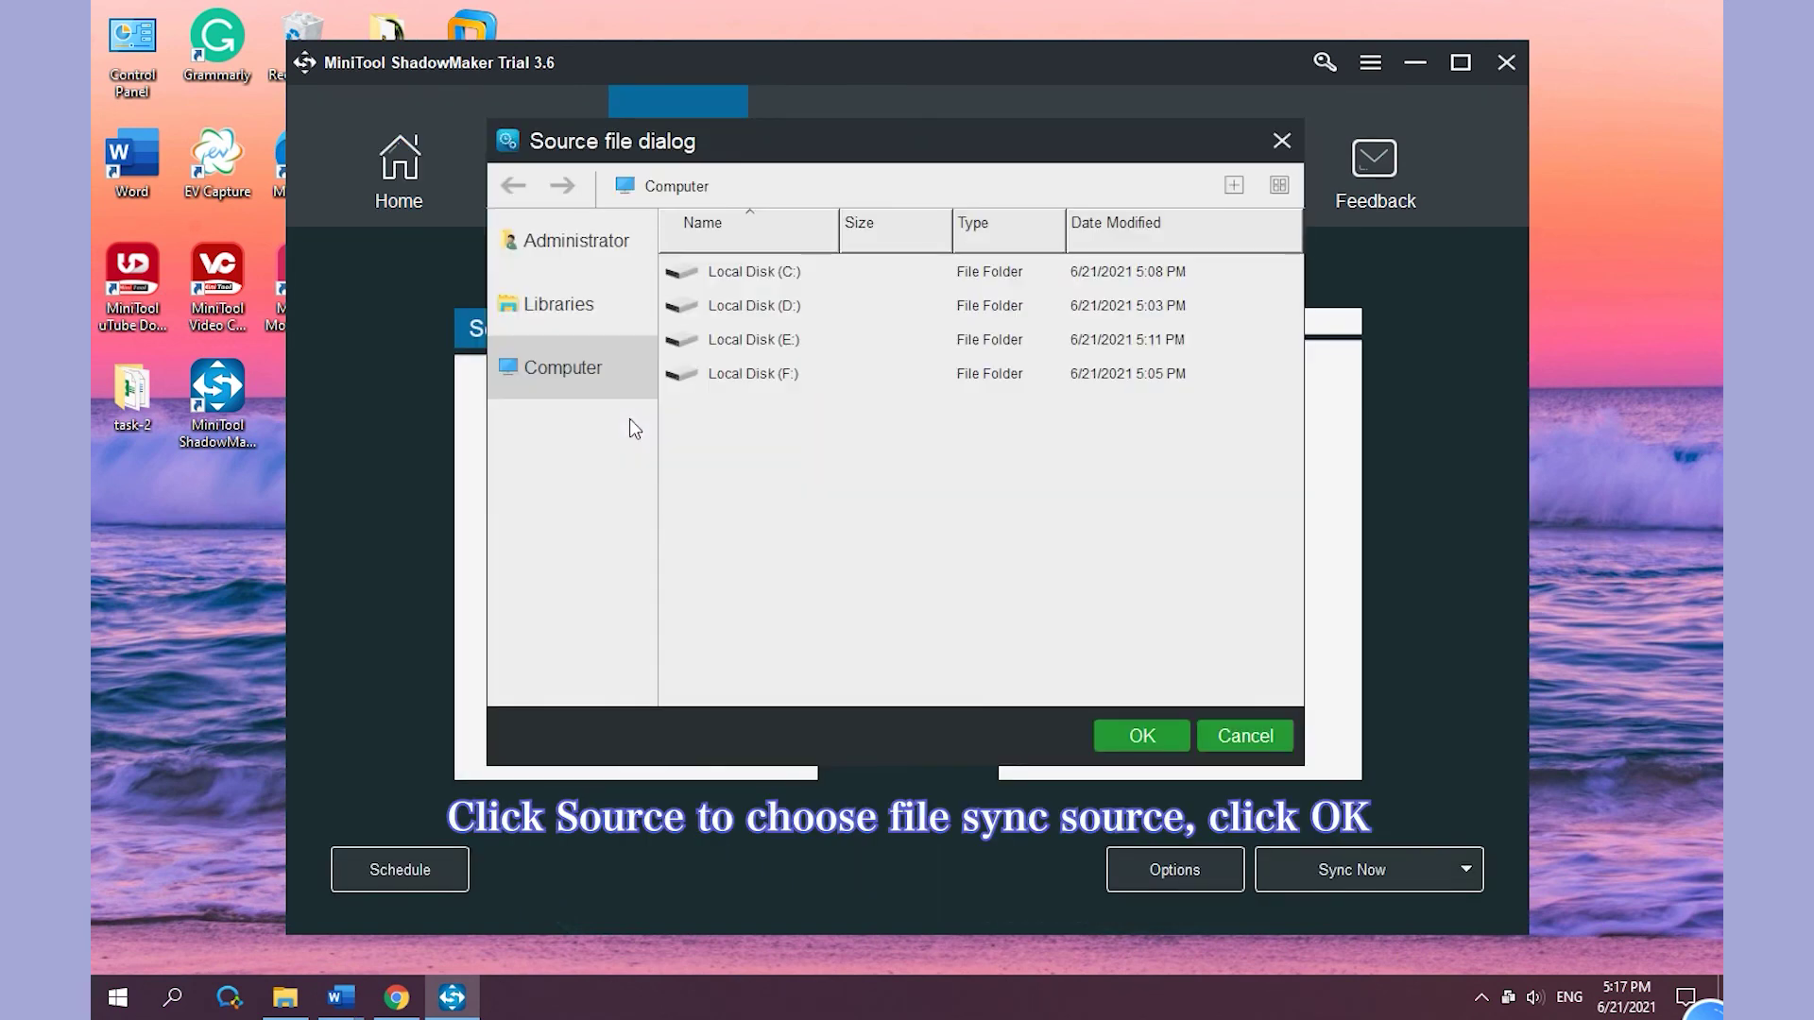
pyautogui.click(768, 342)
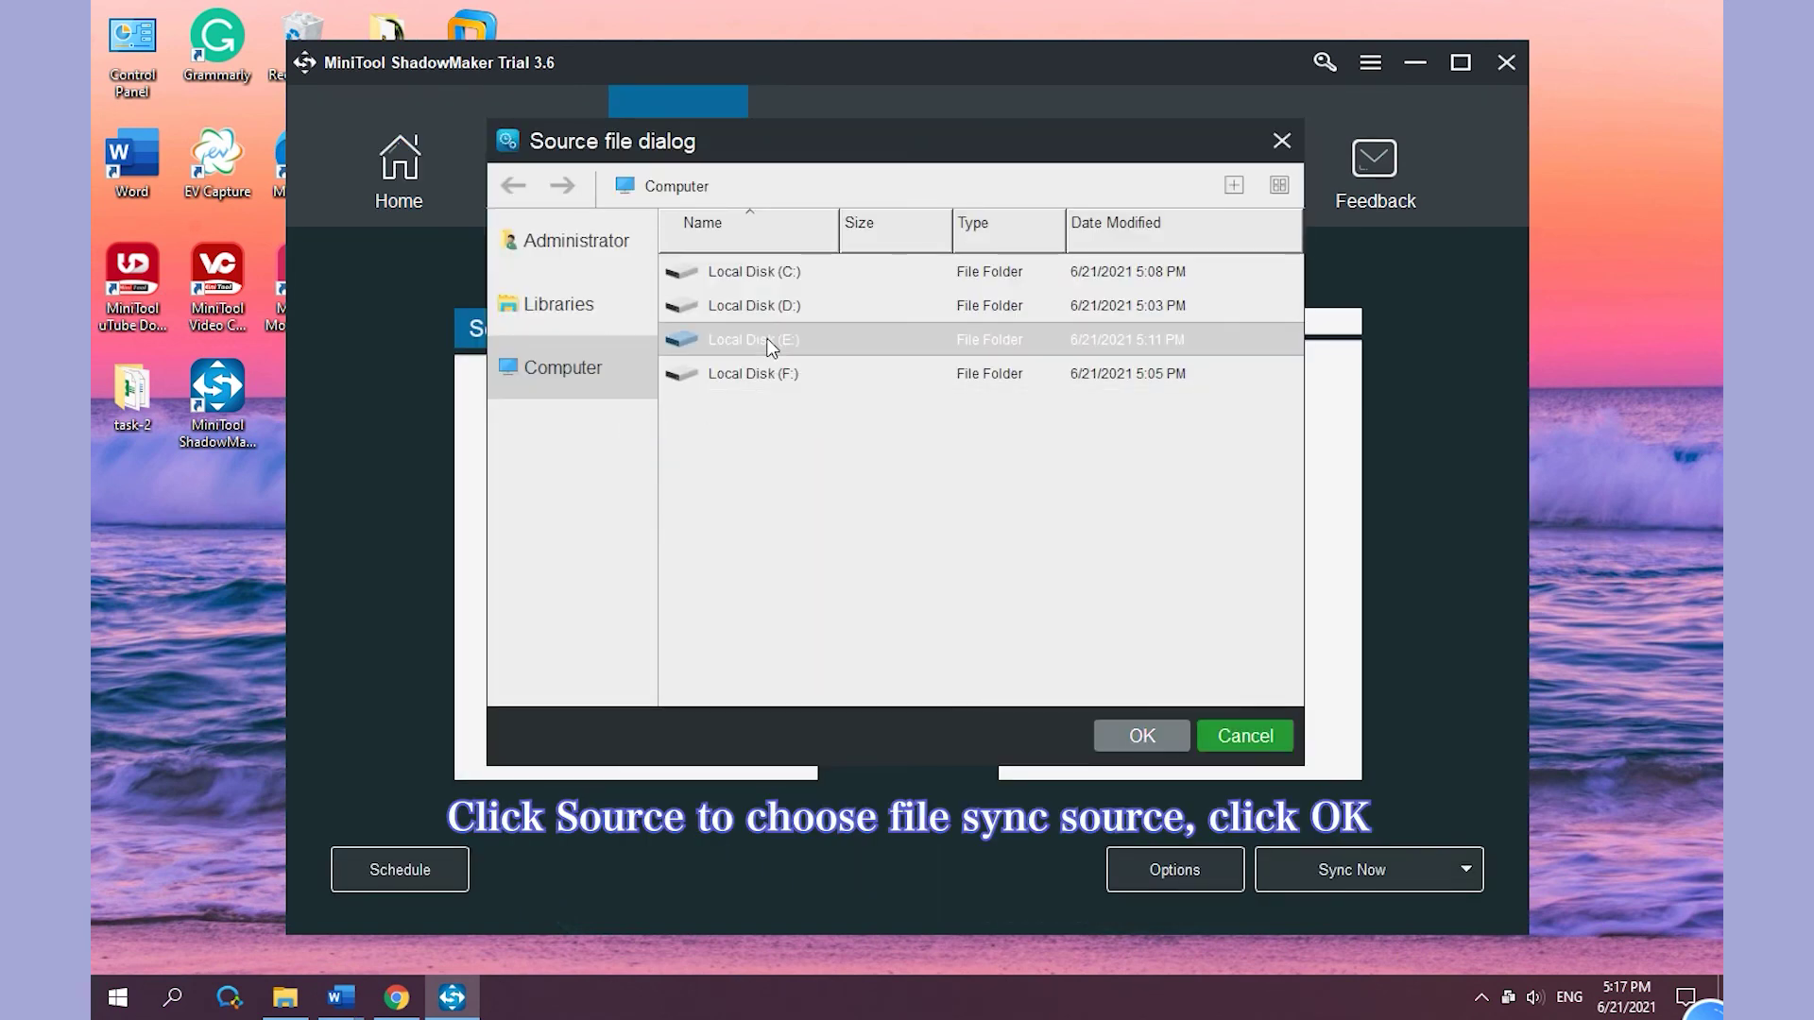
pyautogui.doubleClick(781, 346)
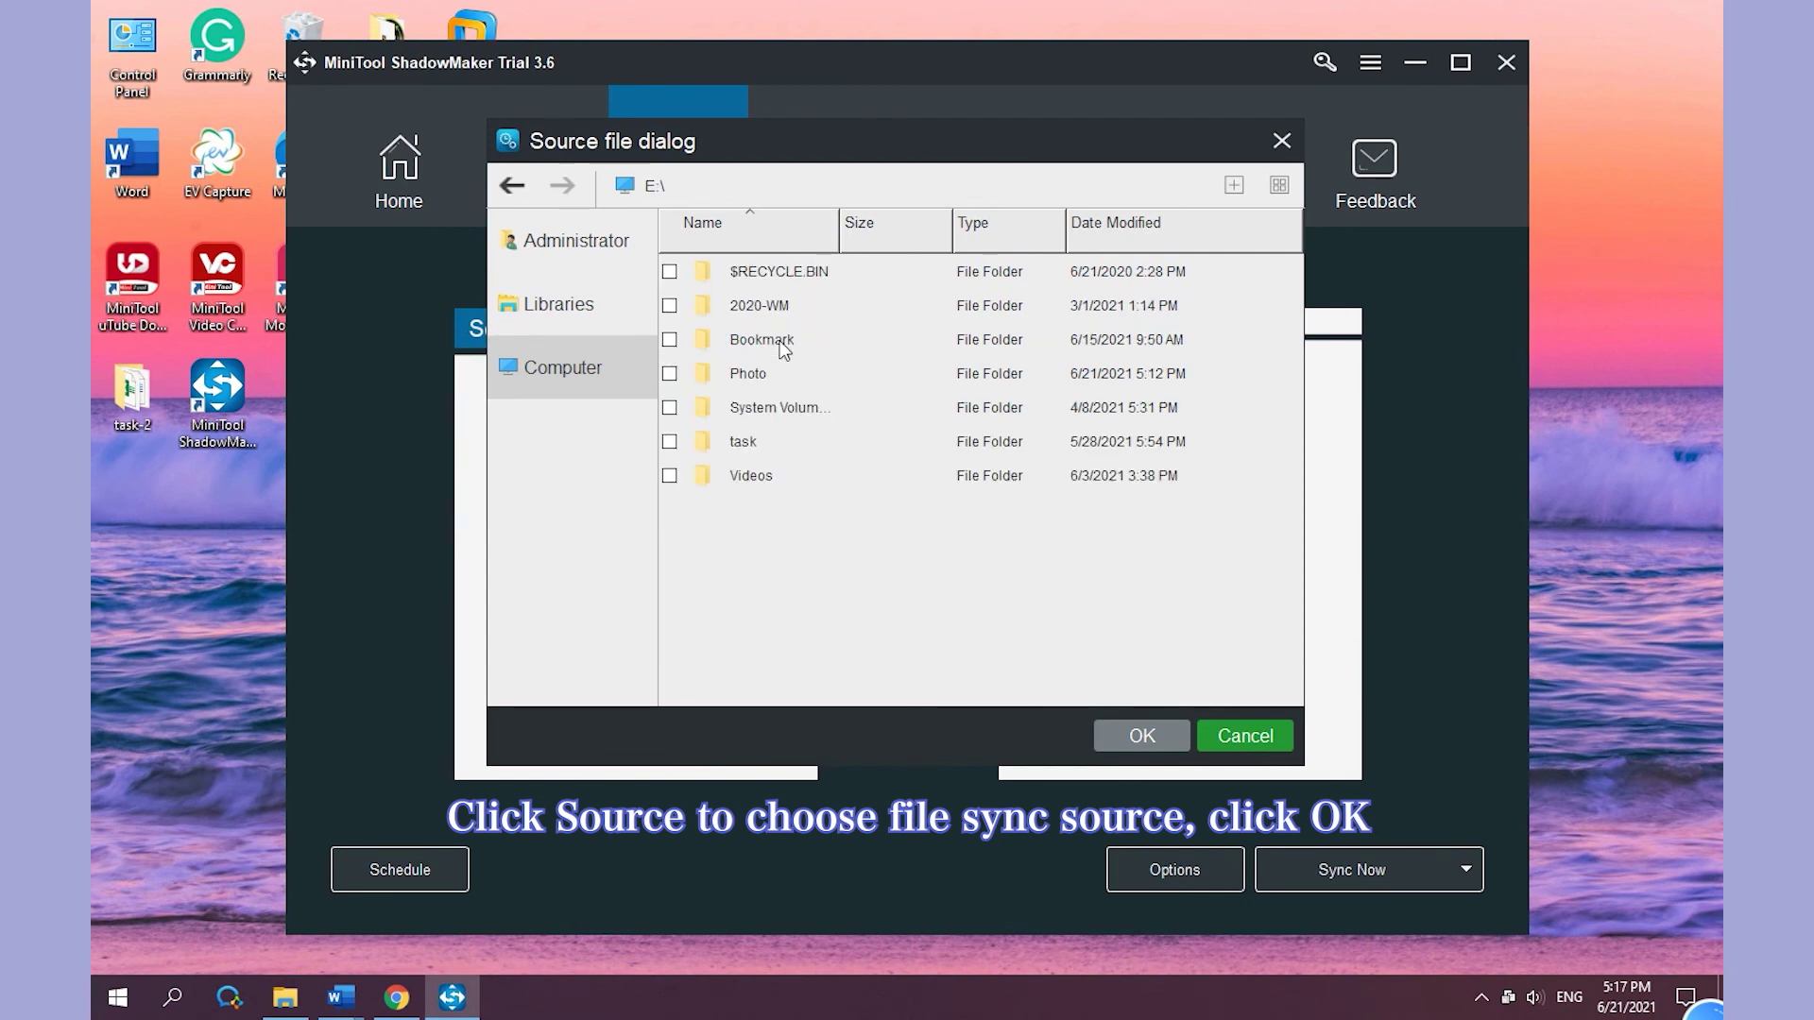
pyautogui.click(670, 373)
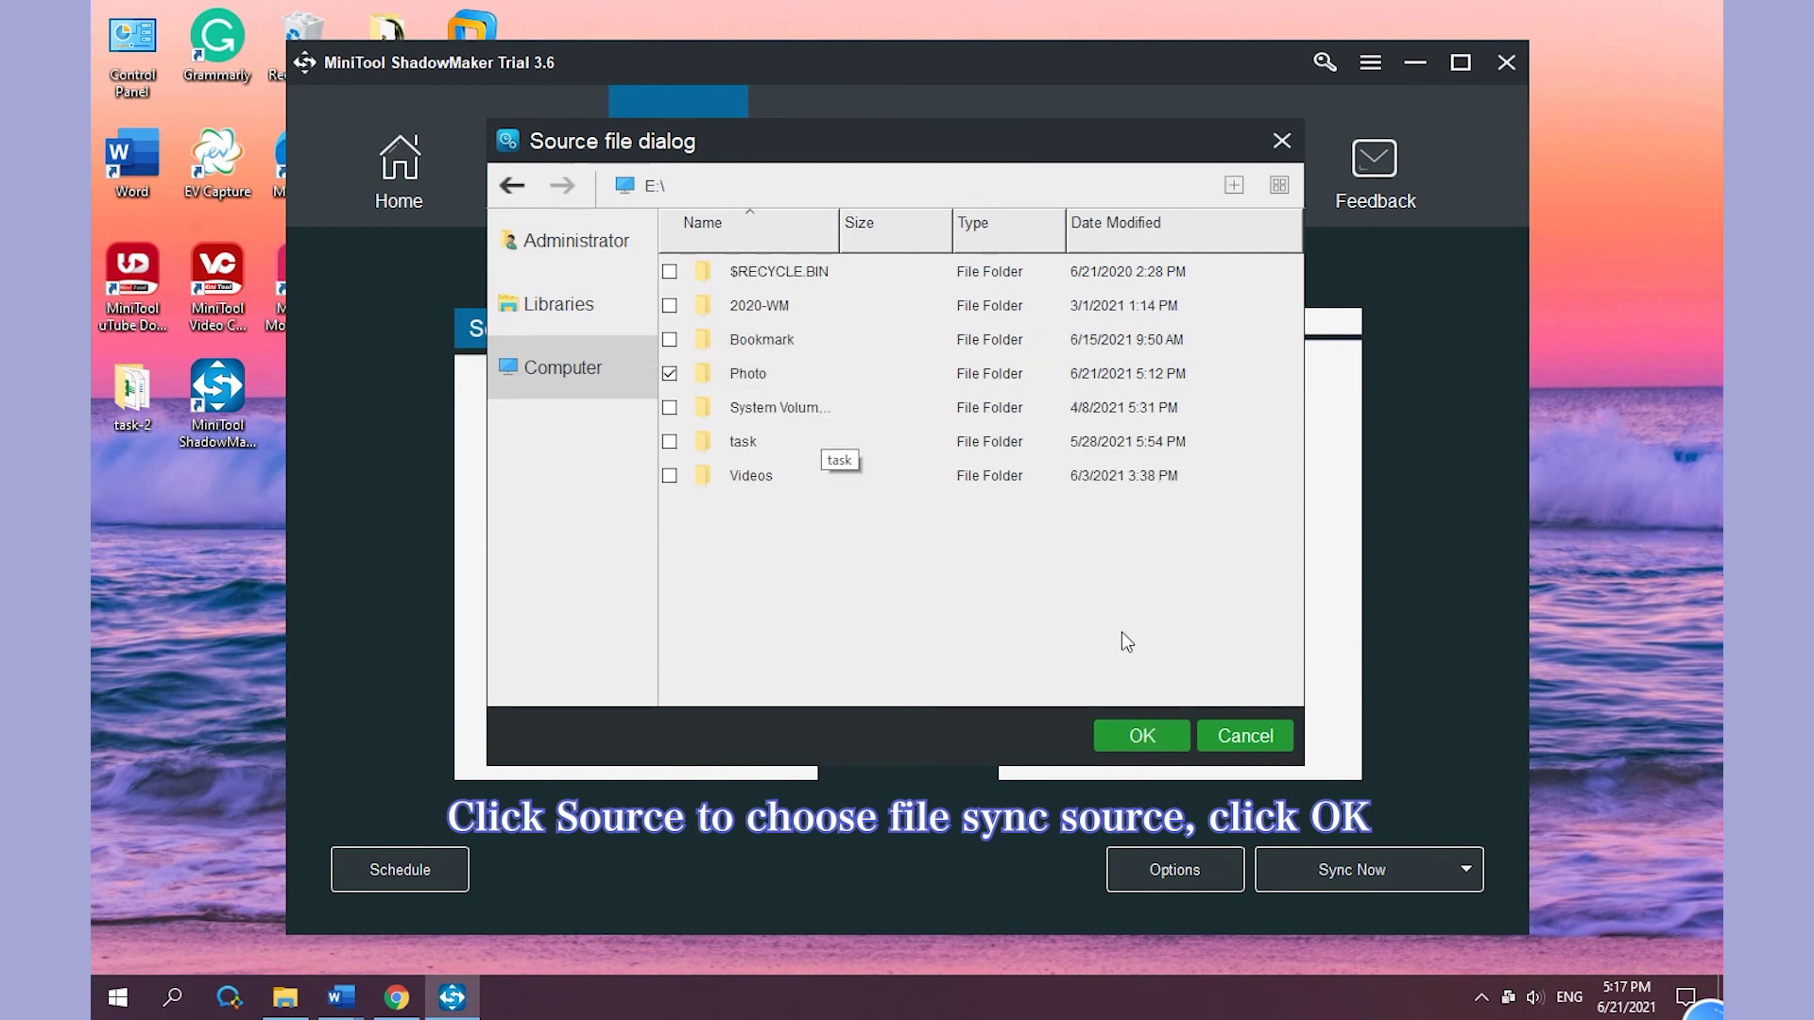
pyautogui.click(1139, 736)
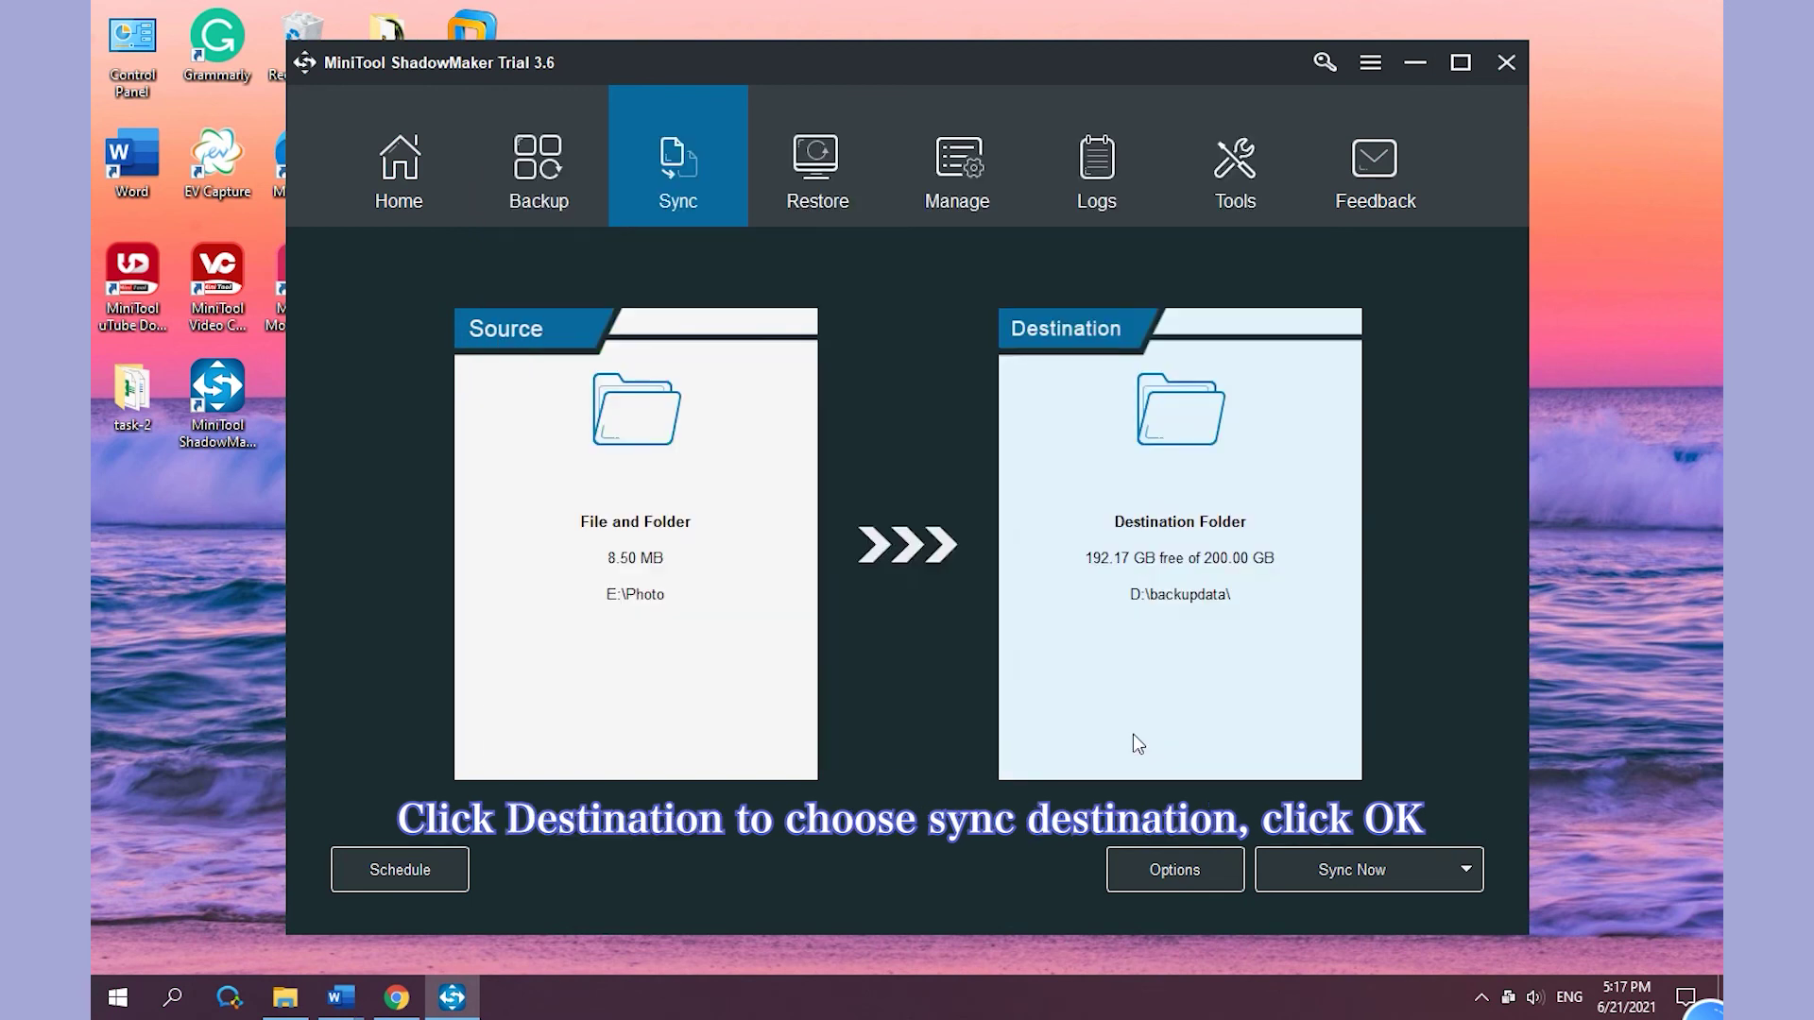
pyautogui.click(1221, 643)
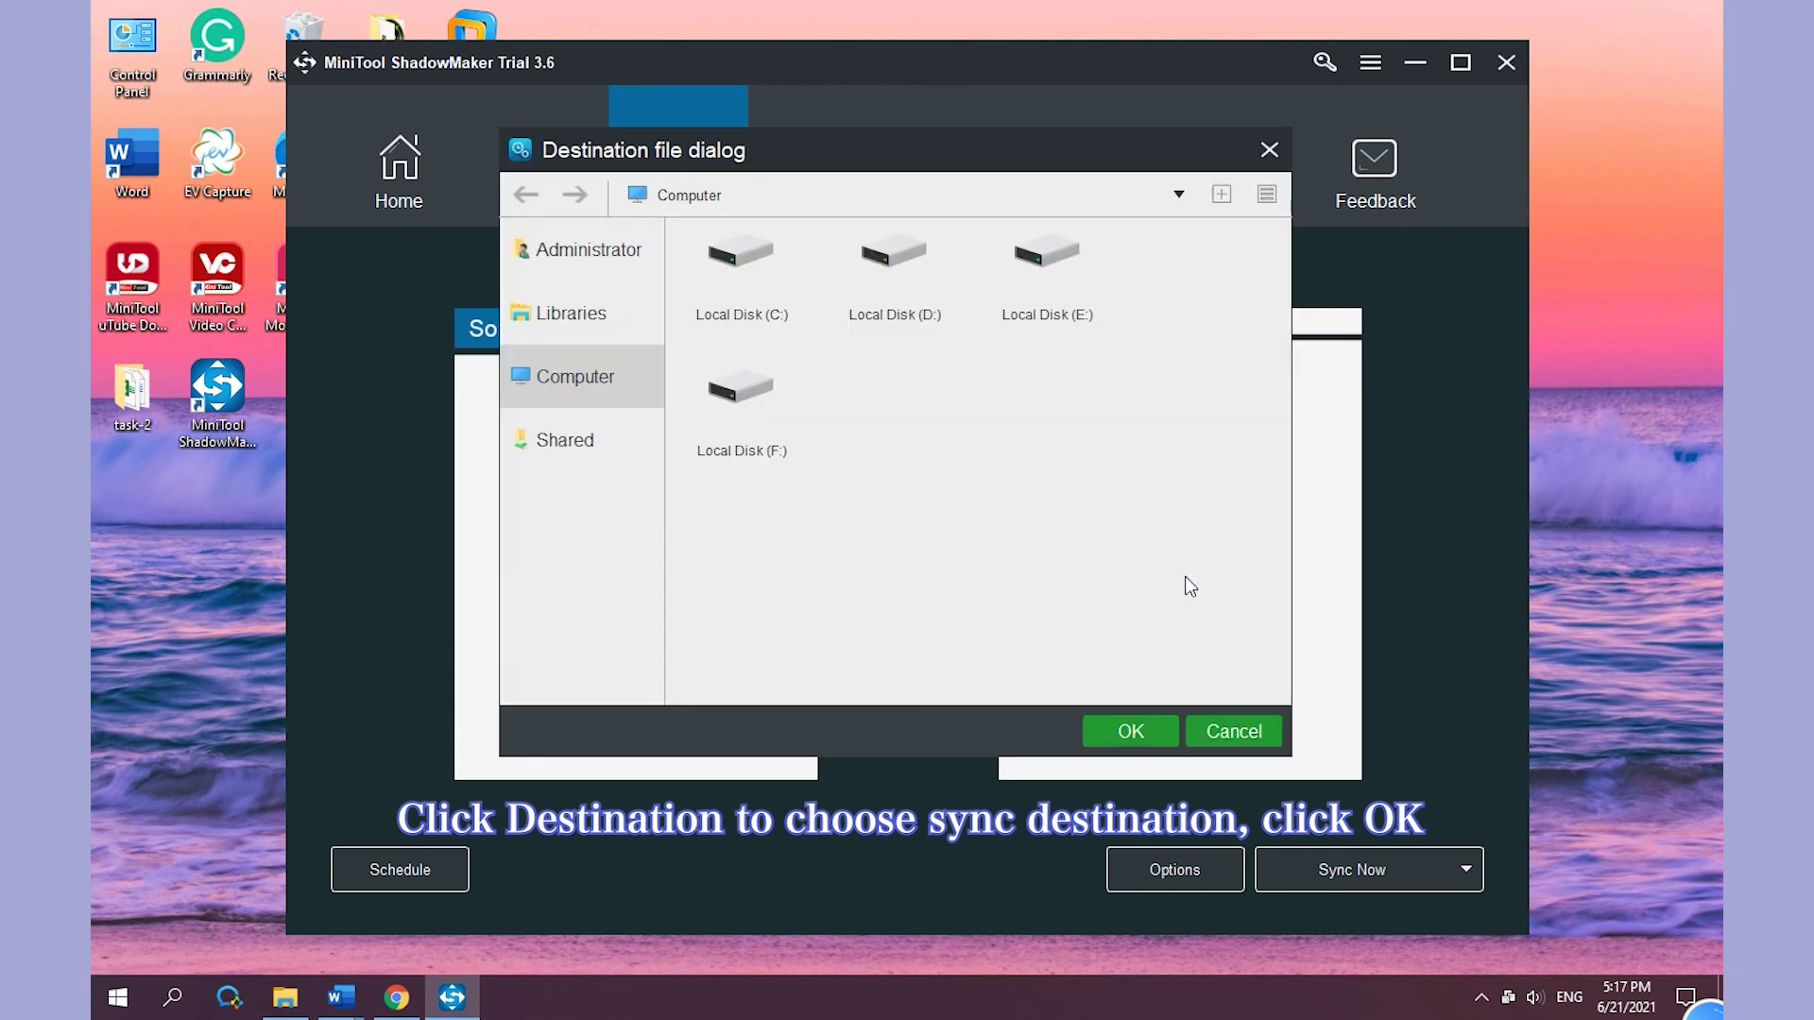
# Pick folder 621 on Local Disk (F:) as destination and start Sync Now
pyautogui.doubleClick(743, 415)
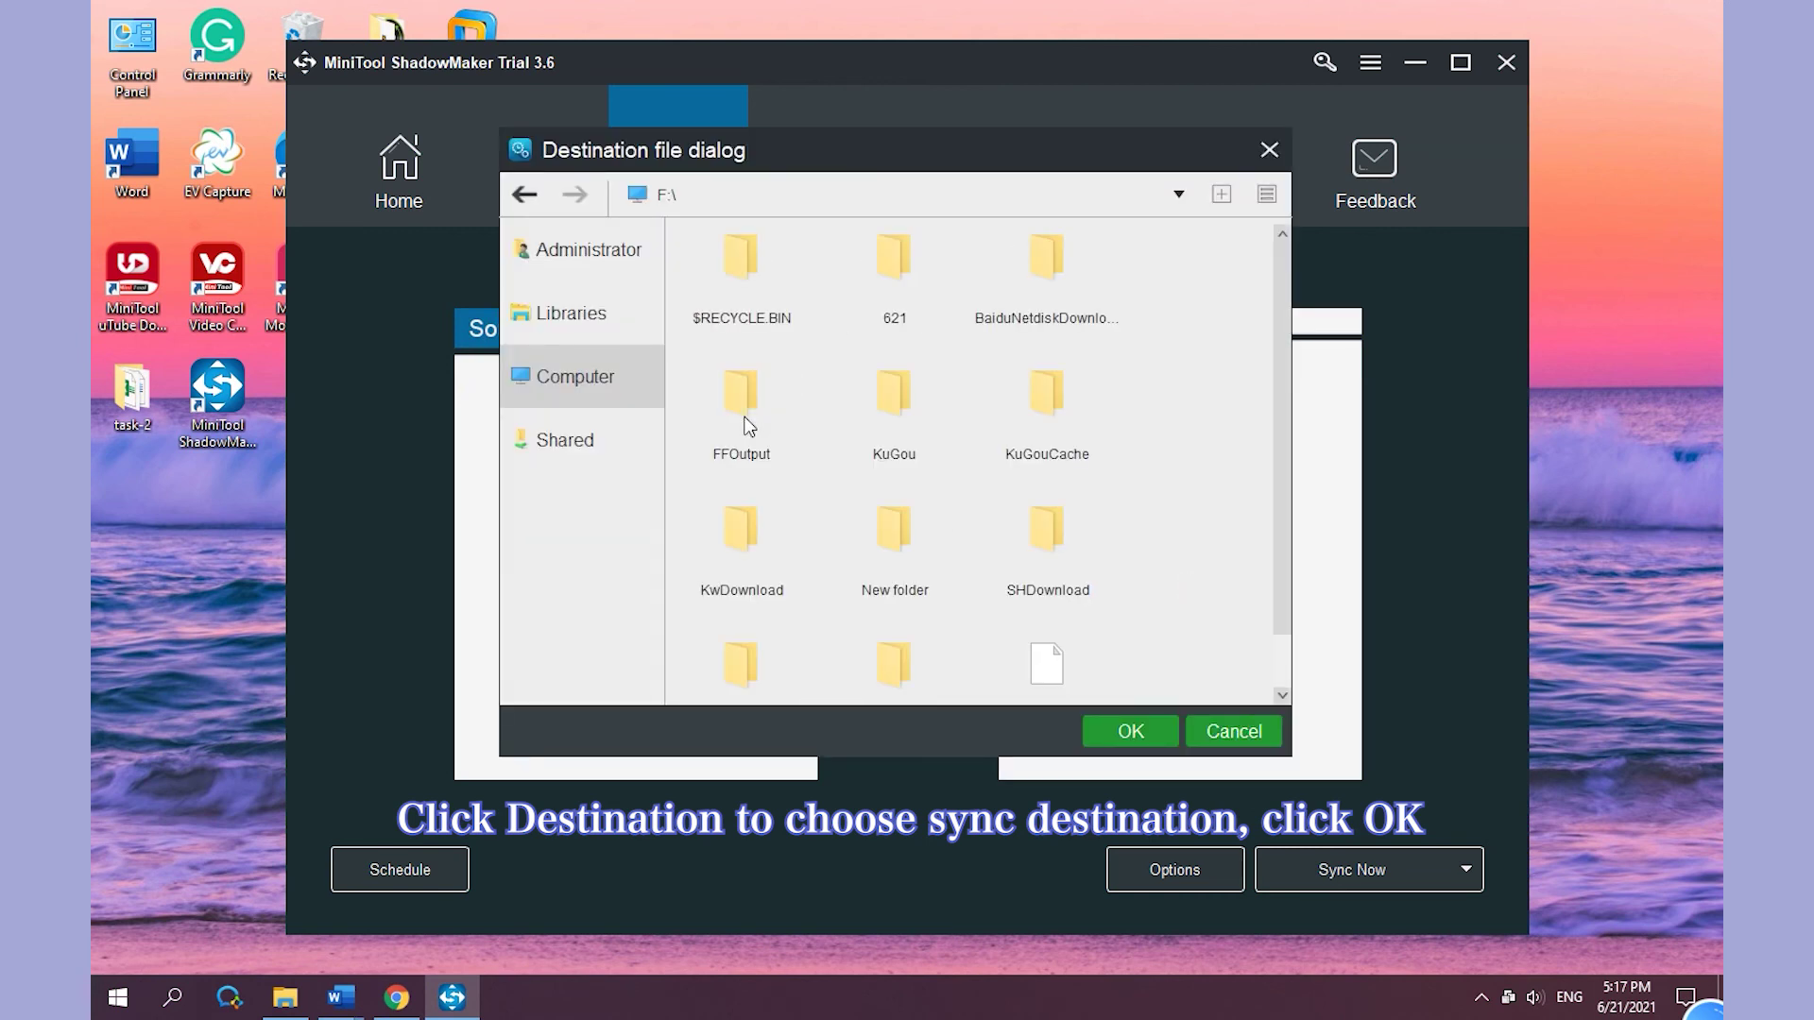
pyautogui.click(898, 293)
pyautogui.click(1148, 732)
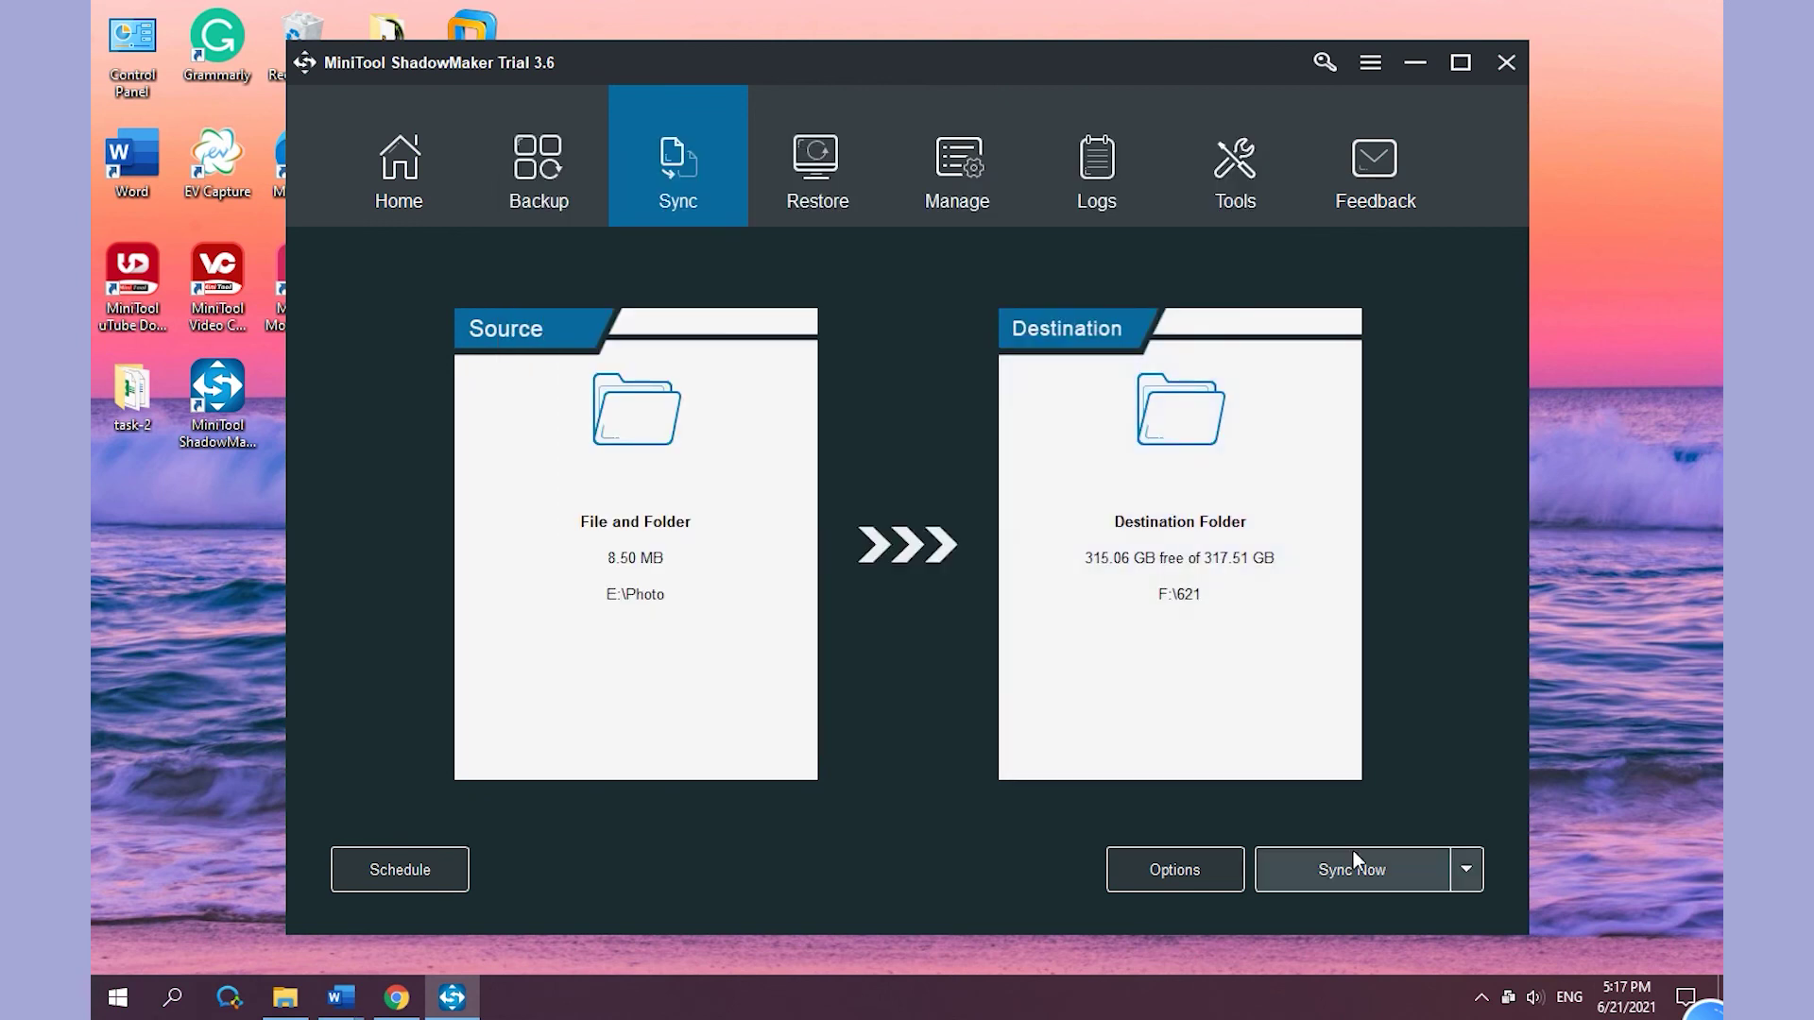
pyautogui.click(1345, 877)
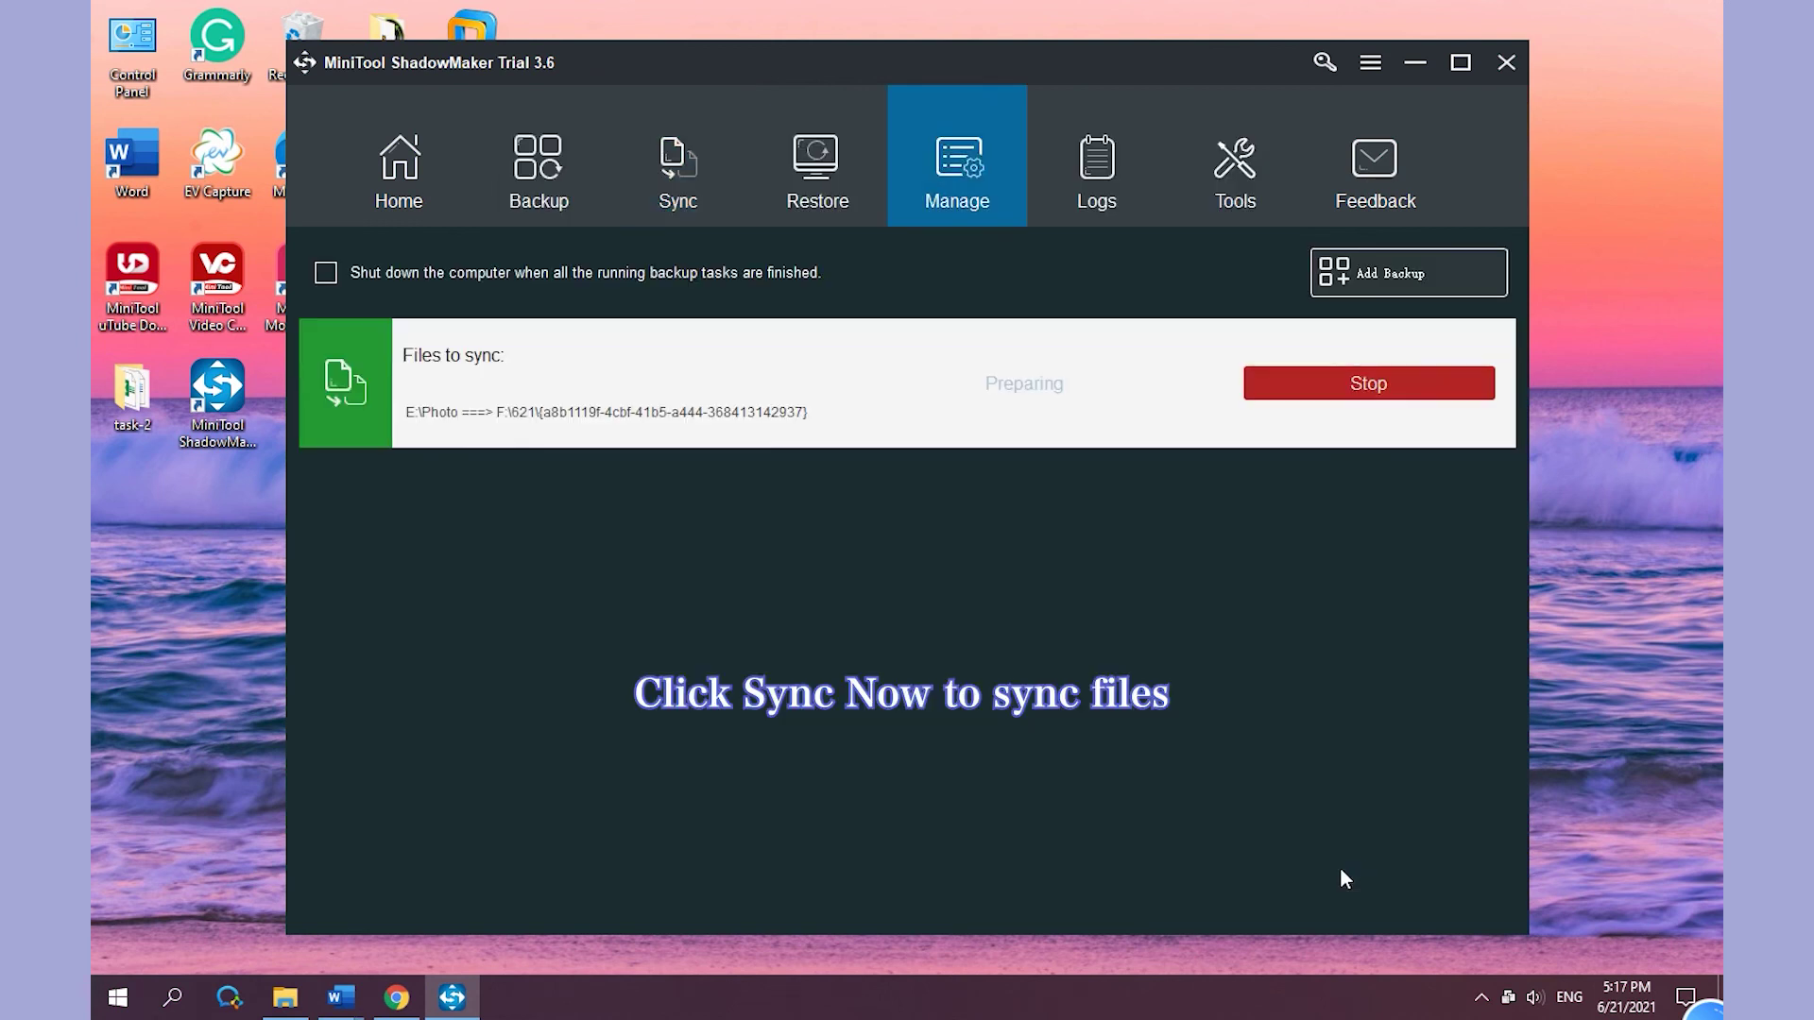